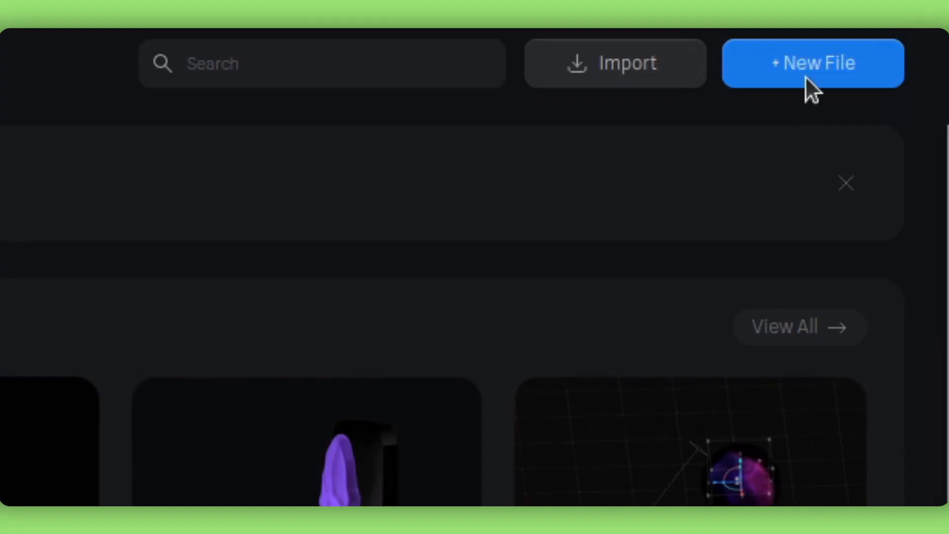
# - Create a new blank file, dismiss the template gallery, and delete the default rectangle and directional light
pyautogui.click(805, 79)
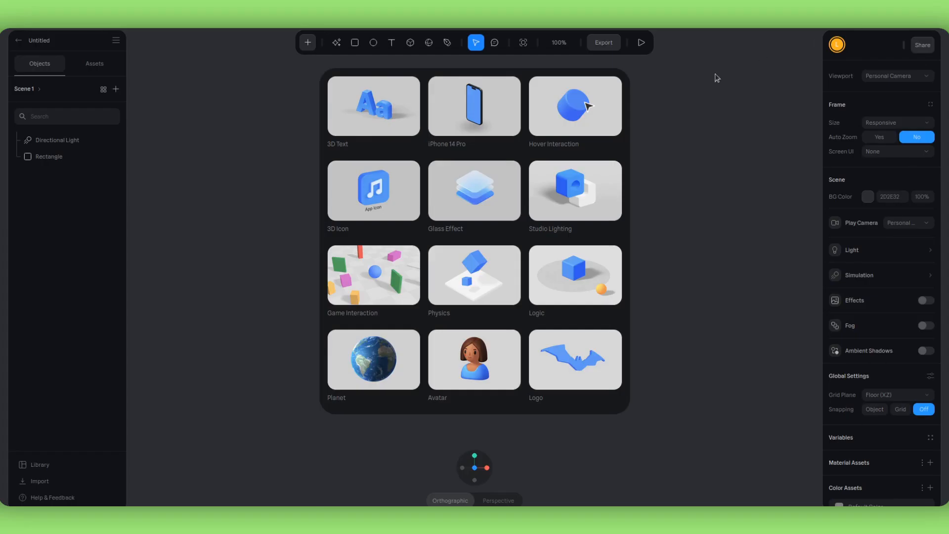
pyautogui.click(717, 131)
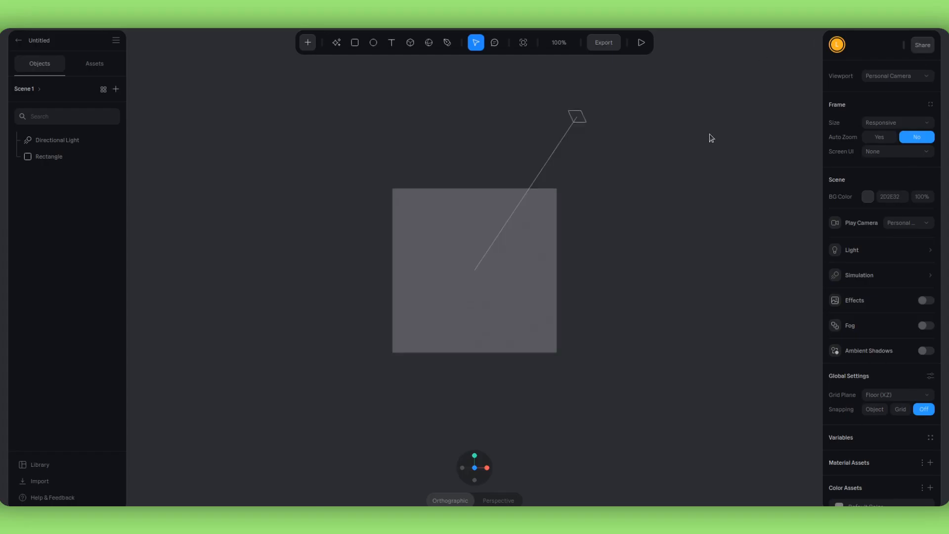
pyautogui.click(500, 262)
pyautogui.press('Delete')
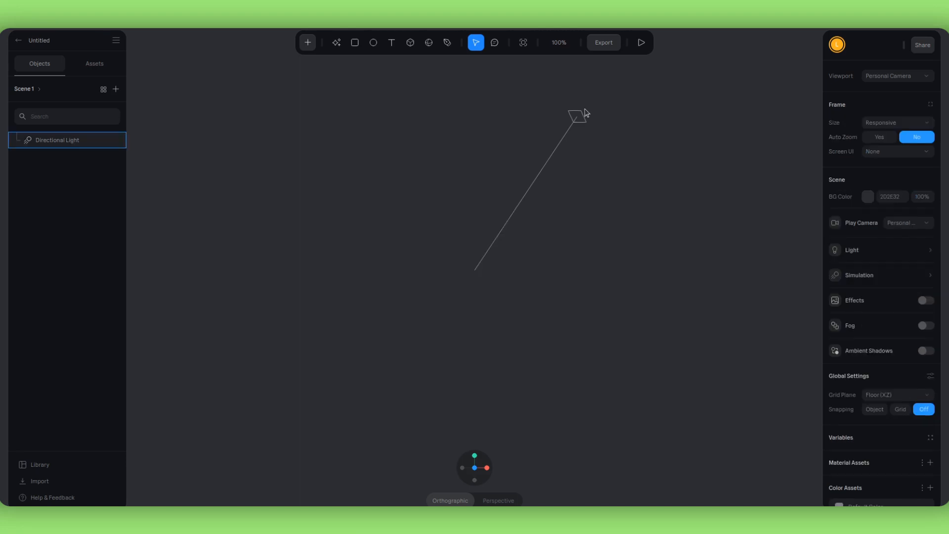
pyautogui.click(579, 120)
pyautogui.press('Delete')
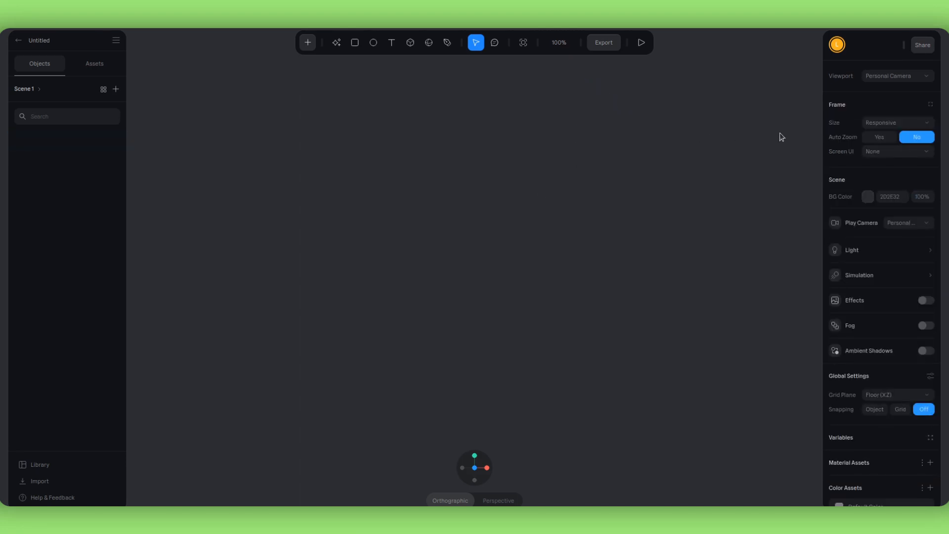
# - Set the scene background colour to near-black 0E0E0E
pyautogui.click(869, 197)
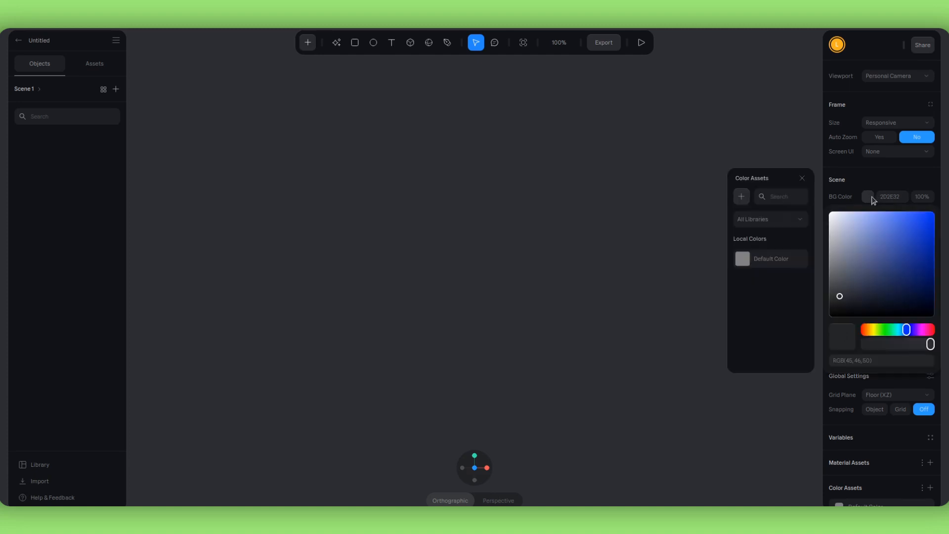
pyautogui.moveTo(839, 304); pyautogui.dragTo(838, 312)
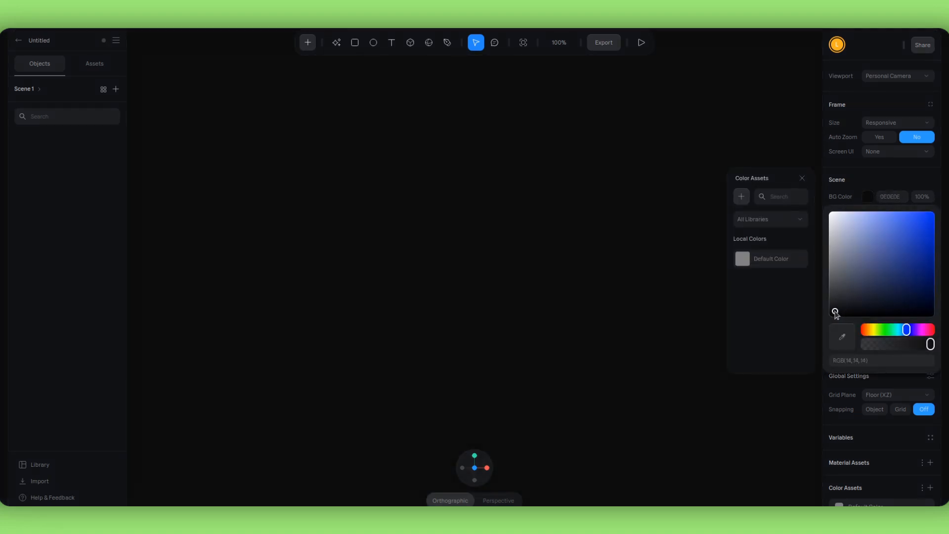
pyautogui.click(680, 249)
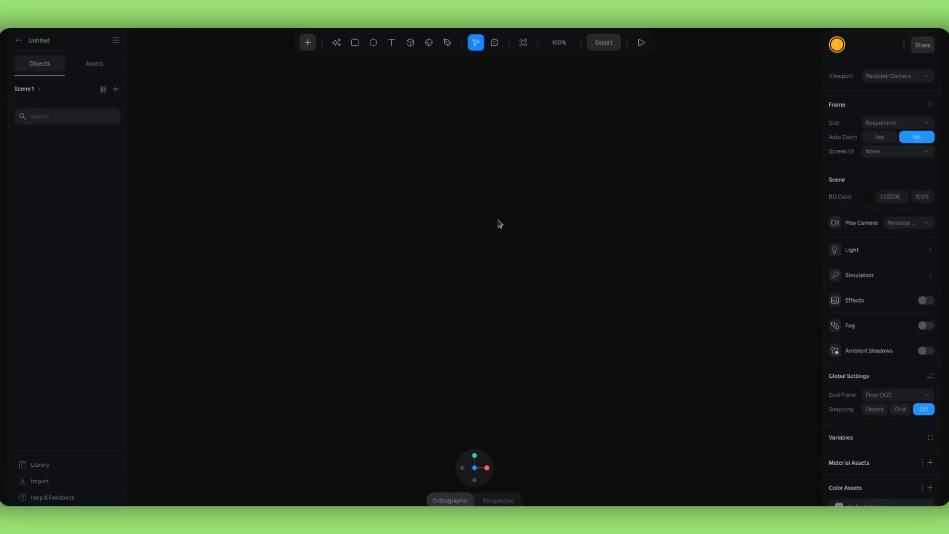
# - Paste the copied Spotify logo image into the scene and move it to the middle of the view
pyautogui.hotkey('ctrl', 'v')
pyautogui.click(665, 222)
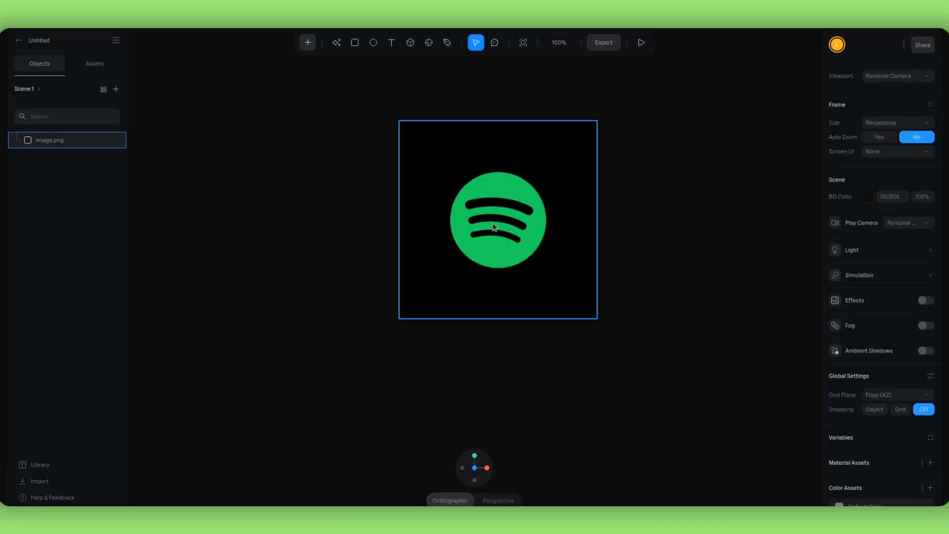
pyautogui.moveTo(523, 218); pyautogui.dragTo(502, 238)
pyautogui.moveTo(606, 238)
pyautogui.keyDown('alt'); pyautogui.mouseDown()
pyautogui.moveTo(638, 246)
pyautogui.moveTo(585, 239)
pyautogui.moveTo(613, 239)
pyautogui.mouseUp(); pyautogui.keyUp('alt')
pyautogui.click(282, 249)
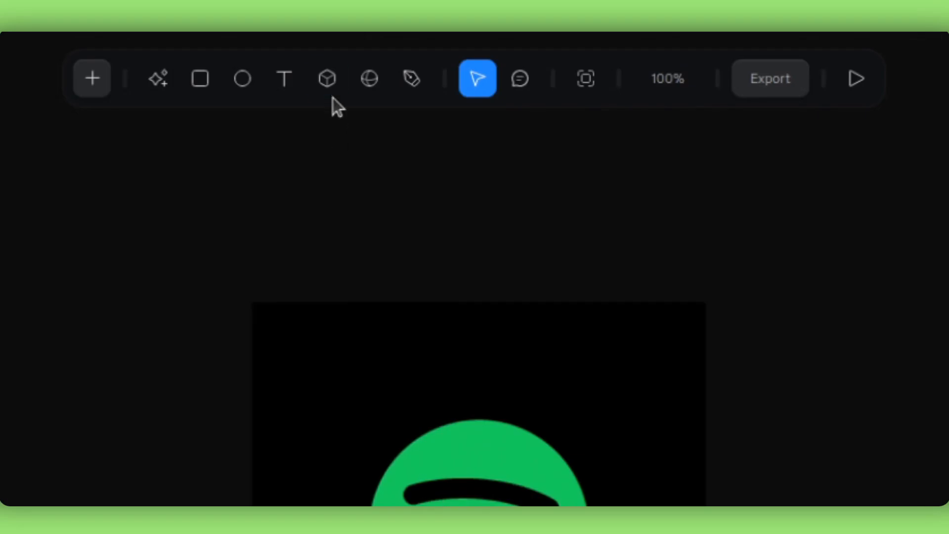
# - Draw a cube about 239 × 232 × 239 over the logo and centre it on the image
pyautogui.click(411, 45)
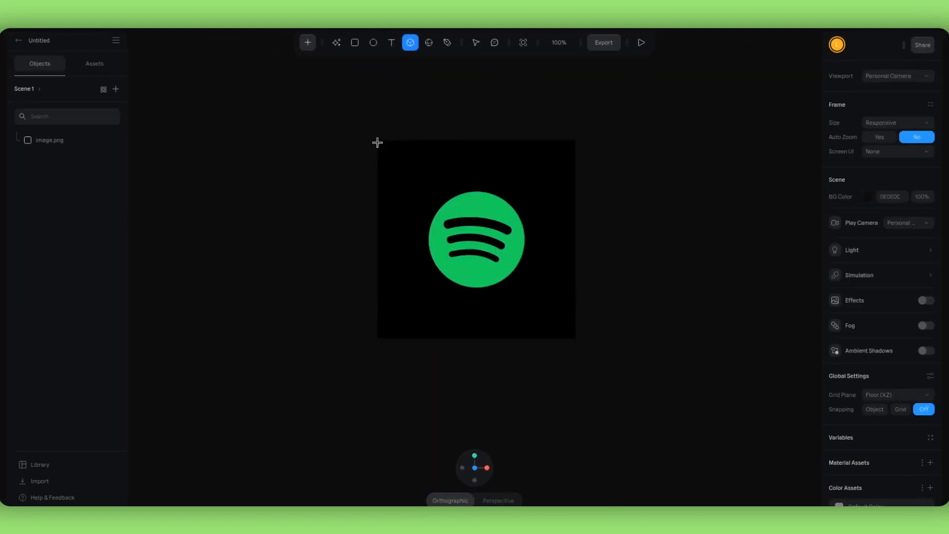
pyautogui.moveTo(402, 178); pyautogui.dragTo(524, 297)
pyautogui.moveTo(485, 262); pyautogui.dragTo(501, 260)
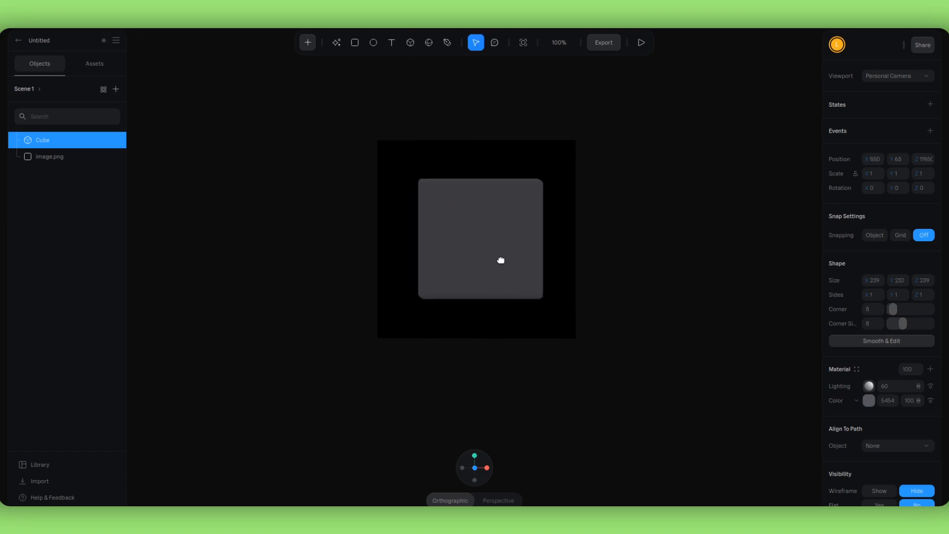
# - Place the cube behind the logo image and flatten its depth to a Z scale of 0.14
pyautogui.keyDown('alt'); pyautogui.moveTo(648, 254); pyautogui.dragTo(464, 228); pyautogui.keyUp('alt')
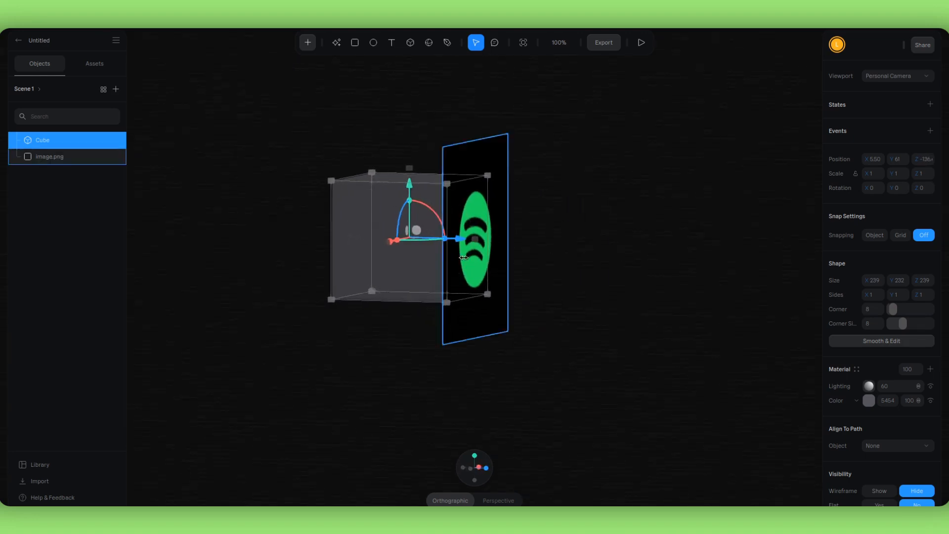
pyautogui.scroll(5, 392, 248)
pyautogui.moveTo(382, 207); pyautogui.dragTo(479, 207)
pyautogui.moveTo(536, 224); pyautogui.dragTo(594, 233, button='middle')
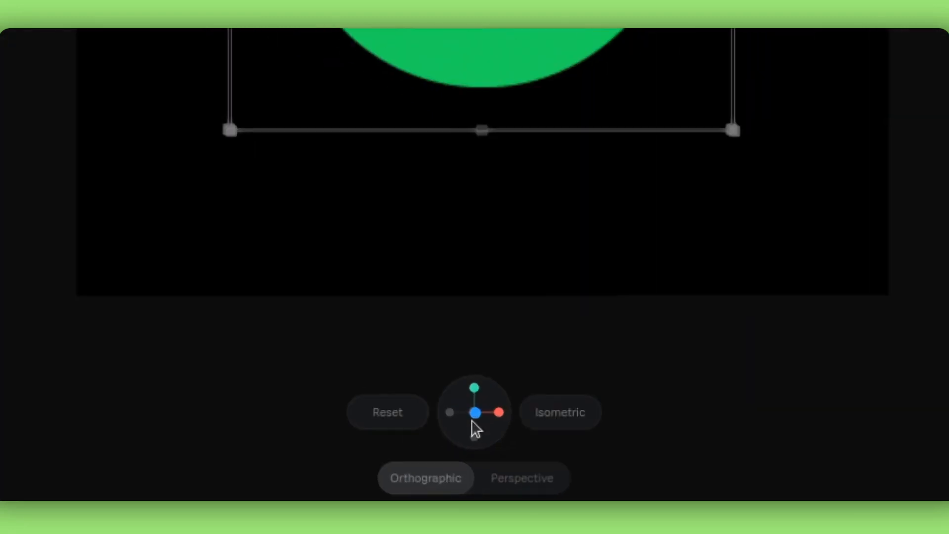
pyautogui.click(429, 463)
pyautogui.scroll(5, 483, 245)
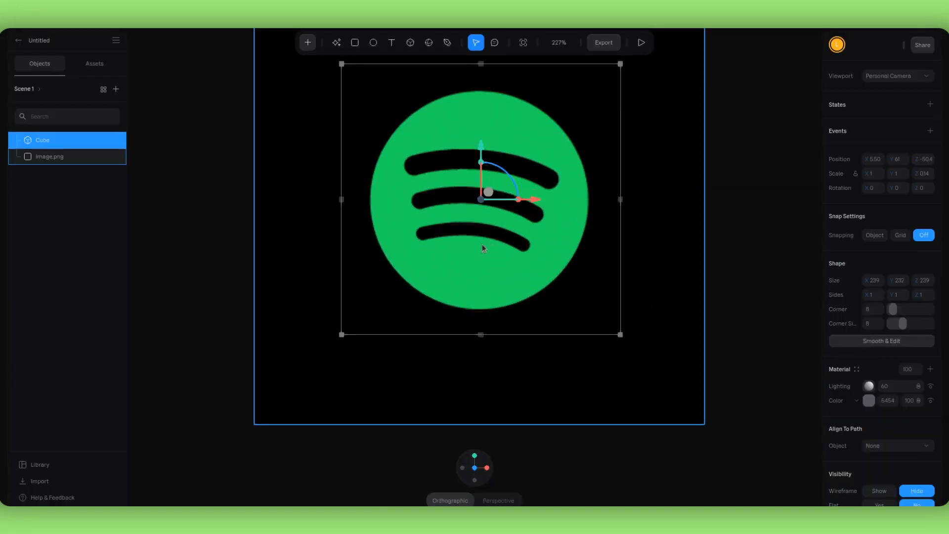
# - Lower the logo image's material opacity to 50 so it can serve as a tracing reference
pyautogui.click(756, 176)
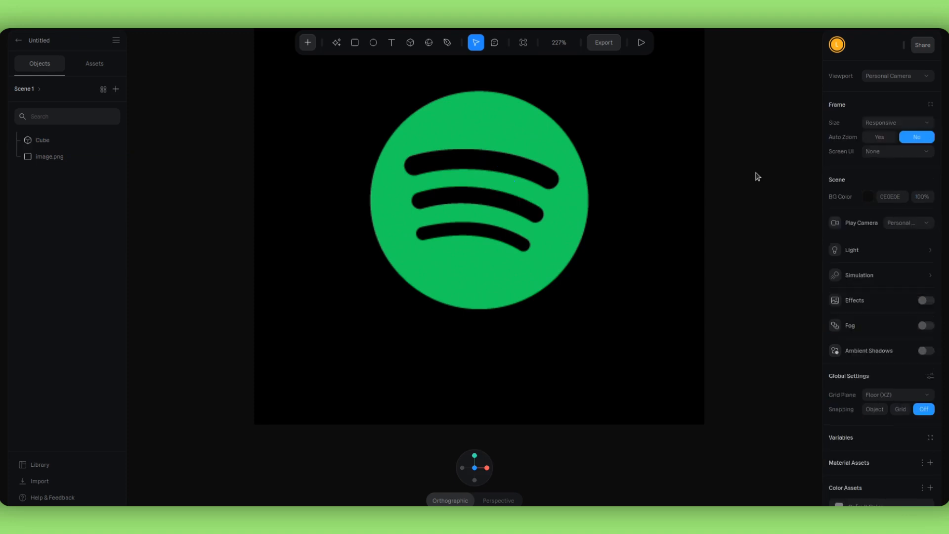
pyautogui.click(486, 273)
pyautogui.click(275, 374)
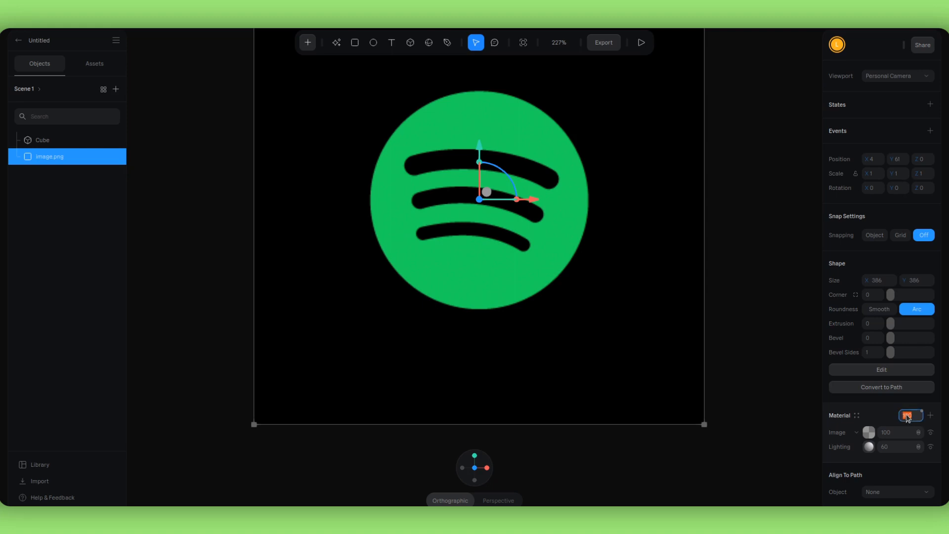
pyautogui.press('Return')
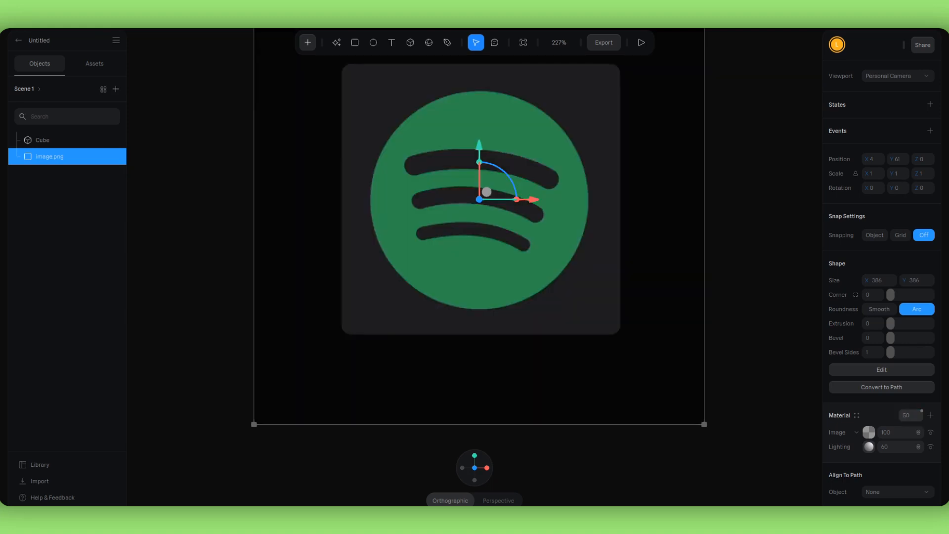
pyautogui.click(766, 248)
# - Draw a two-point curved shape with the Pen tool along the uppermost stripe of the logo
pyautogui.scroll(1, 754, 224)
pyautogui.scroll(-5, 754, 223)
pyautogui.moveTo(750, 168); pyautogui.dragTo(748, 190, button='middle')
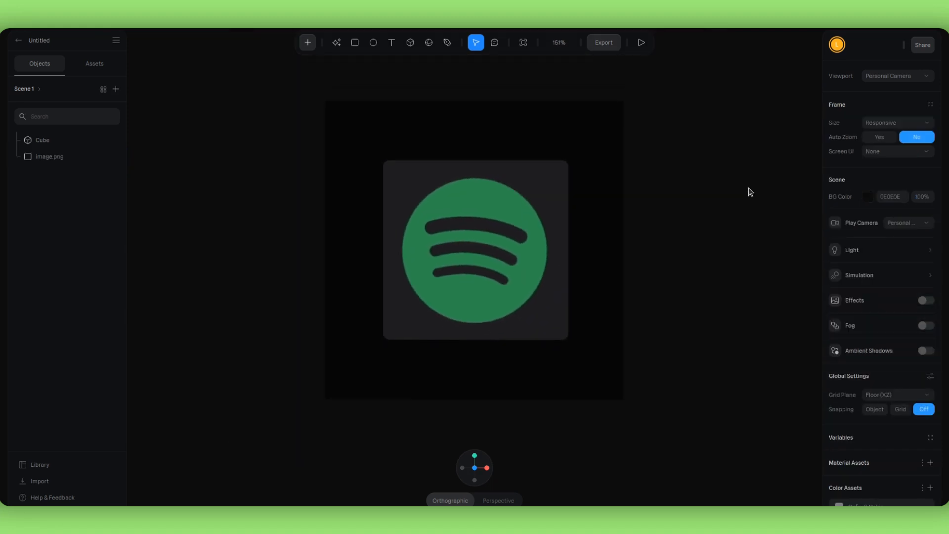
pyautogui.scroll(5, 520, 238)
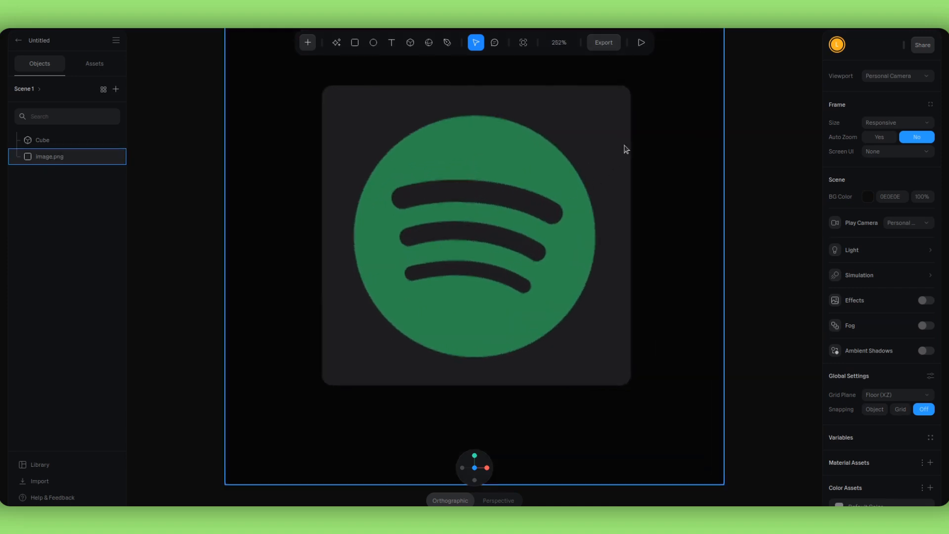
pyautogui.moveTo(760, 186)
pyautogui.keyDown('alt'); pyautogui.mouseDown()
pyautogui.moveTo(774, 187)
pyautogui.moveTo(744, 186)
pyautogui.moveTo(907, 190)
pyautogui.moveTo(749, 186)
pyautogui.mouseUp(); pyautogui.keyUp('alt')
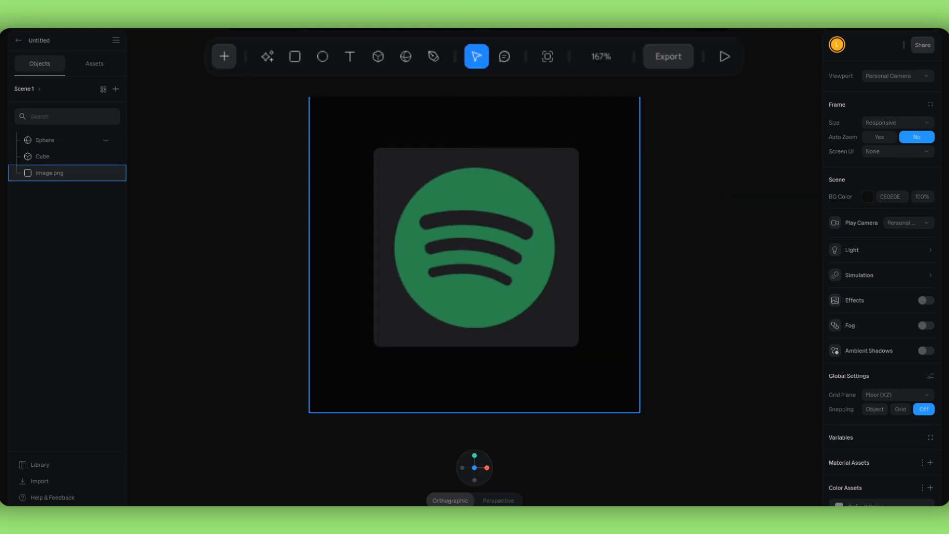
pyautogui.click(432, 64)
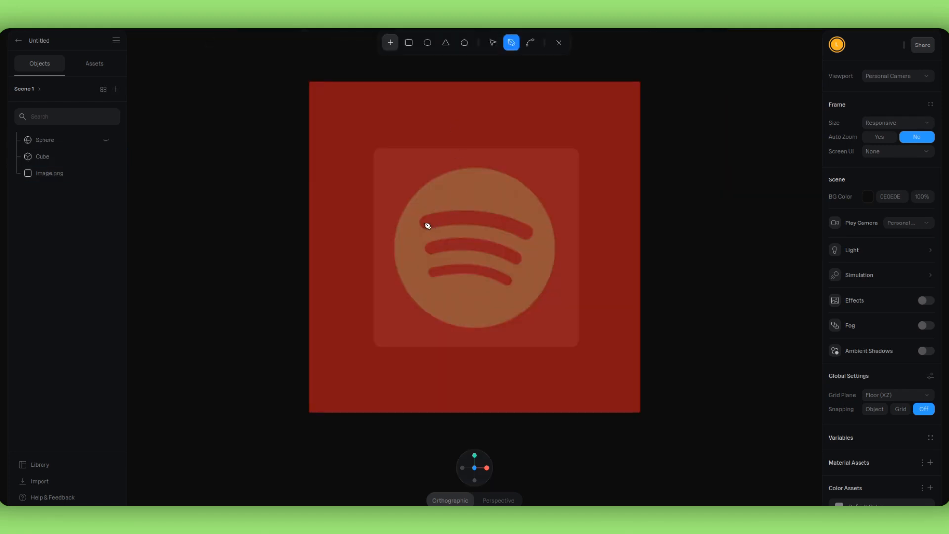
pyautogui.click(423, 223)
pyautogui.click(483, 233)
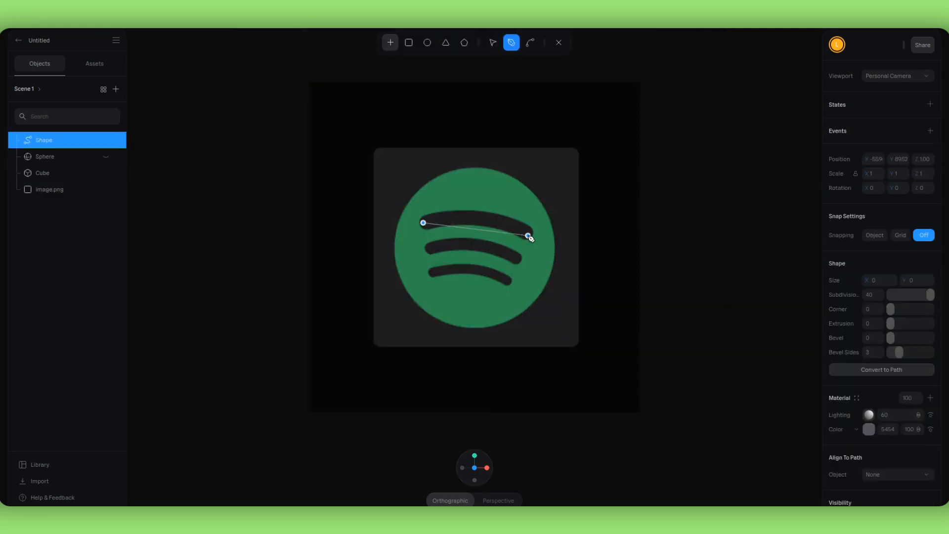
pyautogui.scroll(-1, 527, 241)
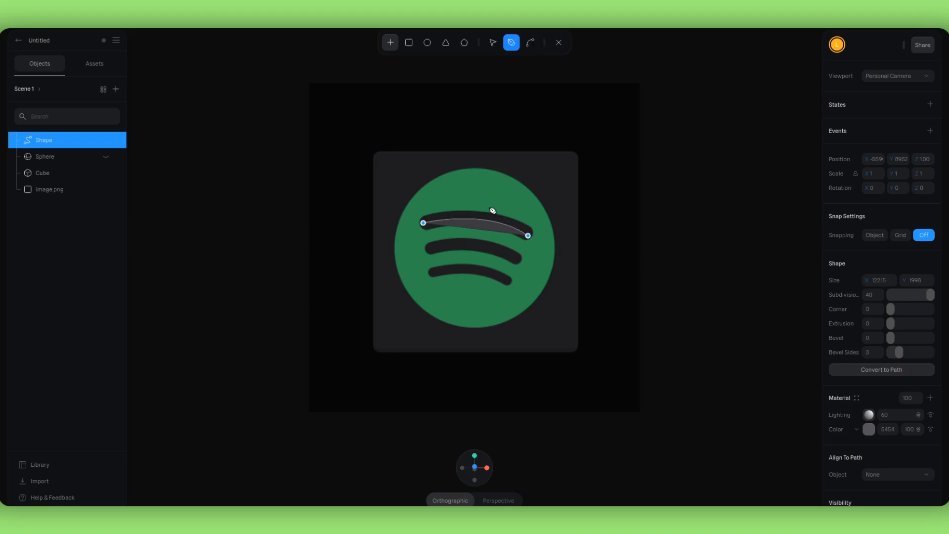
pyautogui.press('Escape')
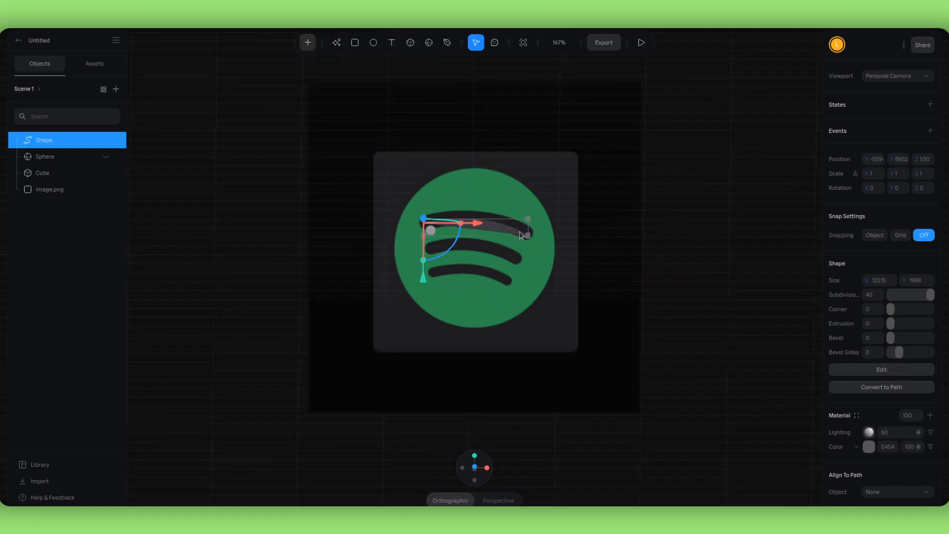
# - Convert the drawn shape to a path and set its circular extrusion size to 14
pyautogui.scroll(-2, 805, 326)
pyautogui.click(823, 351)
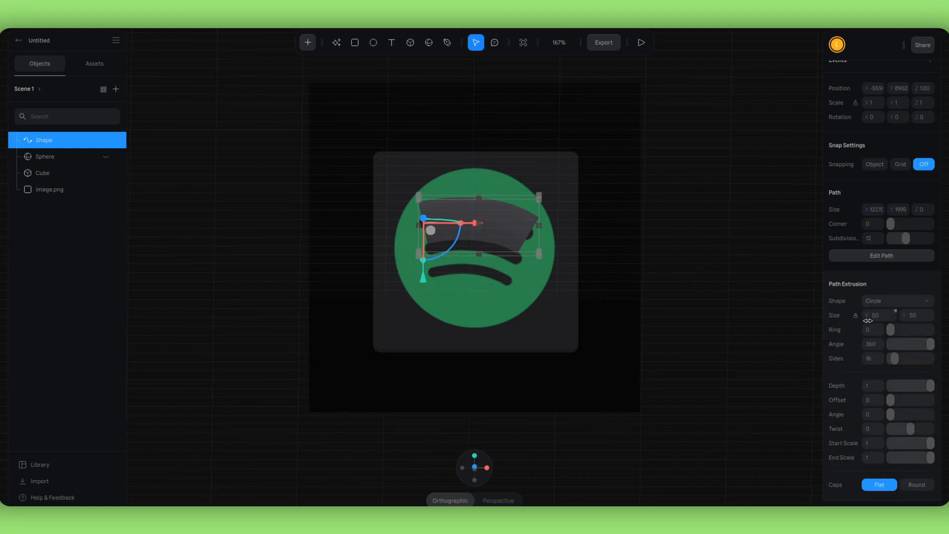
pyautogui.moveTo(867, 319); pyautogui.dragTo(850, 318)
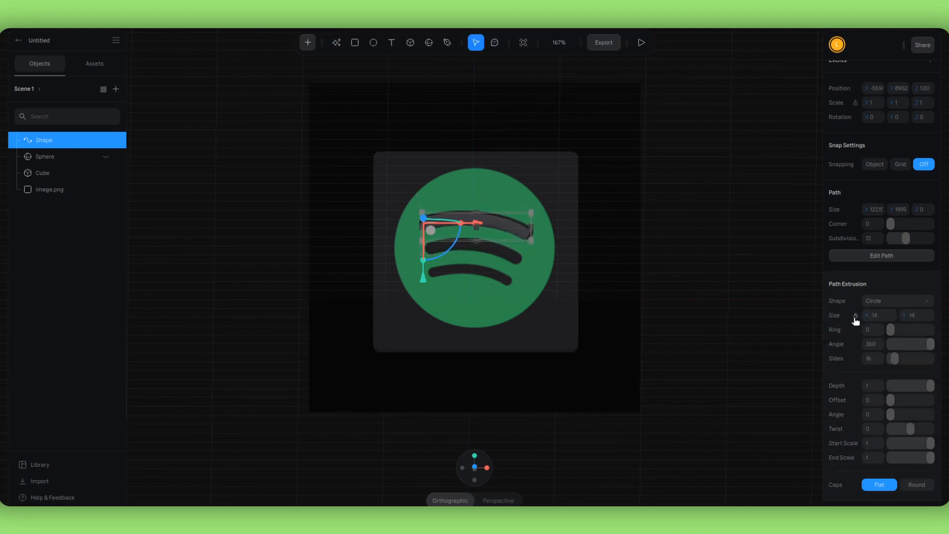
# - Adjust the path's curve handle and start point so the tube follows the logo's uppermost stripe
pyautogui.scroll(-1, 848, 329)
pyautogui.scroll(4, 553, 262)
pyautogui.moveTo(624, 248)
pyautogui.keyDown('alt'); pyautogui.mouseDown()
pyautogui.moveTo(614, 265)
pyautogui.moveTo(592, 237)
pyautogui.moveTo(694, 243)
pyautogui.moveTo(541, 245)
pyautogui.moveTo(551, 256)
pyautogui.moveTo(618, 229)
pyautogui.moveTo(640, 244)
pyautogui.mouseUp(); pyautogui.keyUp('alt')
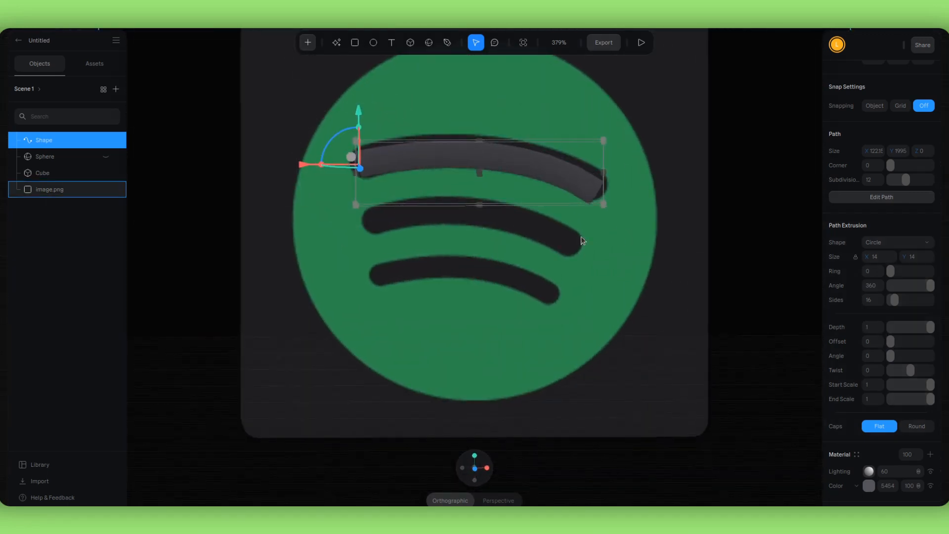
pyautogui.doubleClick(482, 156)
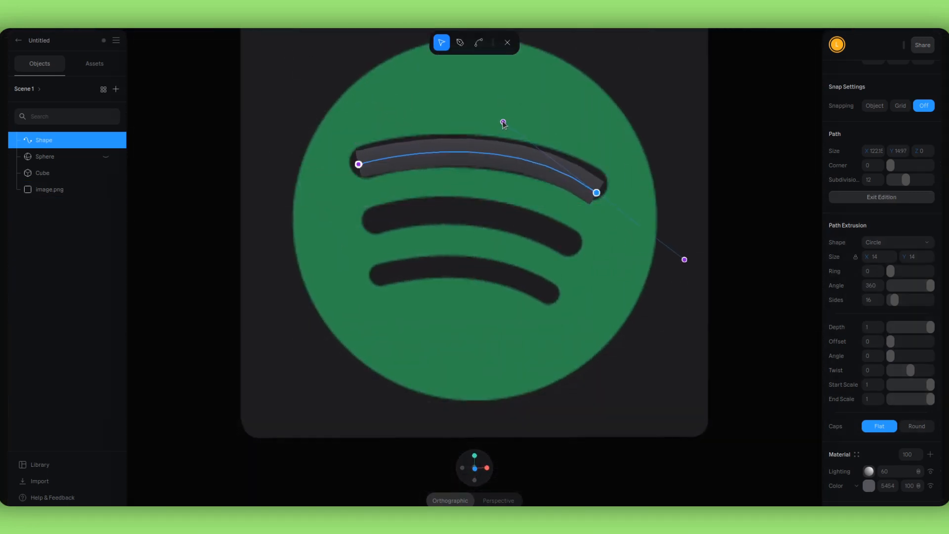
pyautogui.moveTo(504, 124); pyautogui.dragTo(503, 119)
pyautogui.click(361, 163)
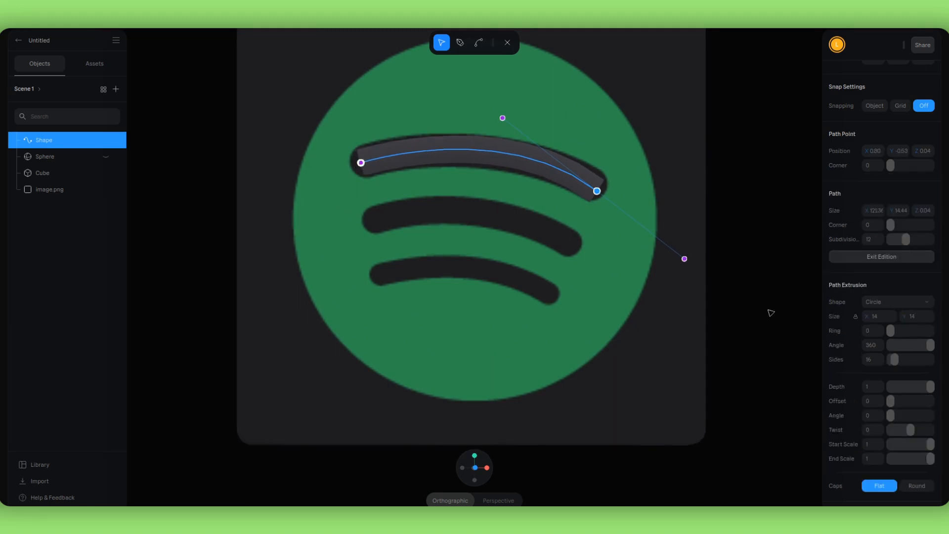
# - Switch the path extrusion's caps to Round and leave path editing
pyautogui.scroll(-3, 832, 351)
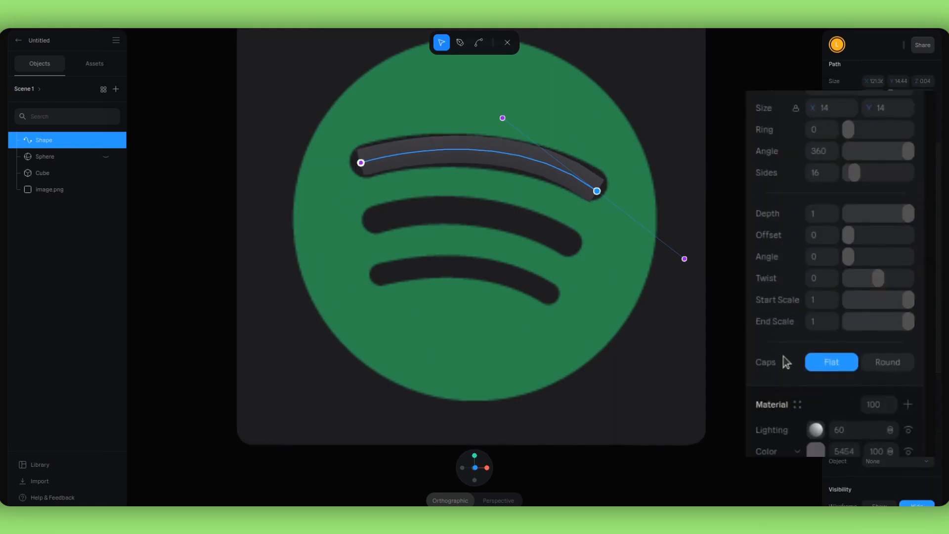
pyautogui.click(884, 362)
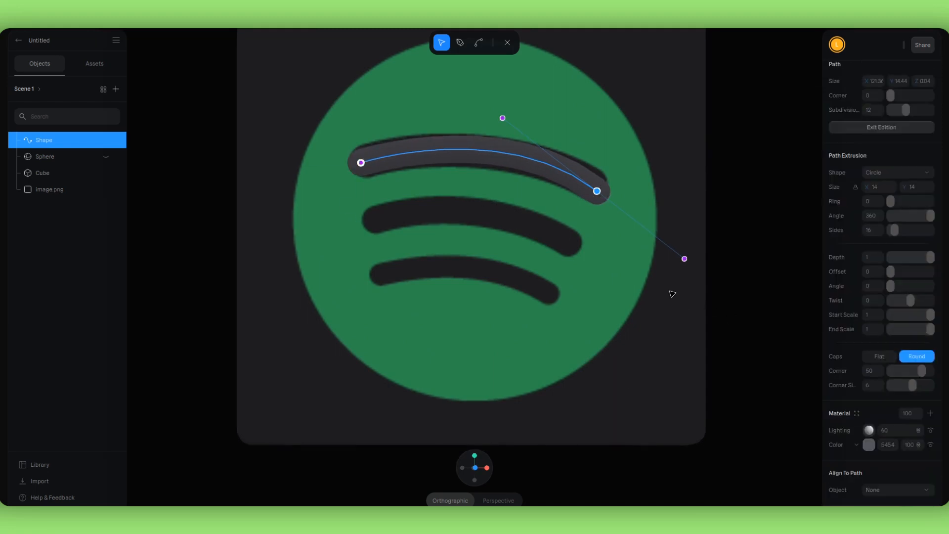
pyautogui.doubleClick(694, 242)
# - Set the path extrusion size to 17 and narrow the tube to fit the length of the uppermost stripe
pyautogui.keyDown('alt'); pyautogui.moveTo(690, 242); pyautogui.dragTo(710, 244); pyautogui.keyUp('alt')
pyautogui.click(594, 190)
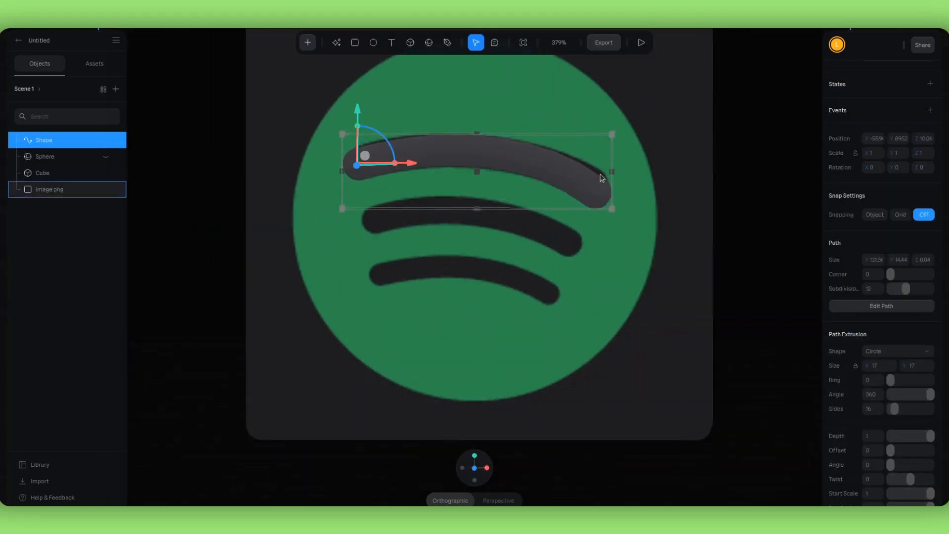
pyautogui.moveTo(346, 172); pyautogui.dragTo(352, 173)
pyautogui.moveTo(638, 304)
pyautogui.keyDown('alt'); pyautogui.mouseDown()
pyautogui.moveTo(660, 292)
pyautogui.moveTo(636, 299)
pyautogui.mouseUp(); pyautogui.keyUp('alt')
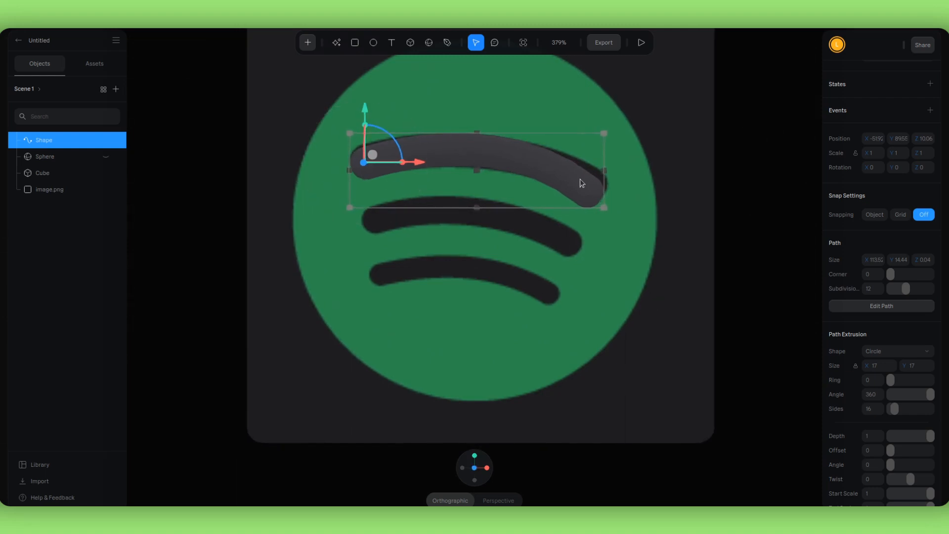
# - Refine the path's two end points and curve handle to match the uppermost stripe's bend and far end
pyautogui.doubleClick(581, 180)
pyautogui.moveTo(587, 191); pyautogui.dragTo(592, 189)
pyautogui.moveTo(502, 116); pyautogui.dragTo(501, 116)
pyautogui.moveTo(525, 244)
pyautogui.keyDown('alt'); pyautogui.mouseDown()
pyautogui.moveTo(508, 246)
pyautogui.moveTo(528, 242)
pyautogui.mouseUp(); pyautogui.keyUp('alt')
pyautogui.moveTo(592, 189); pyautogui.dragTo(593, 184)
pyautogui.moveTo(495, 117); pyautogui.dragTo(478, 122)
pyautogui.moveTo(367, 163); pyautogui.dragTo(367, 162)
pyautogui.moveTo(450, 232)
pyautogui.keyDown('alt'); pyautogui.mouseDown()
pyautogui.moveTo(466, 229)
pyautogui.moveTo(450, 232)
pyautogui.mouseUp(); pyautogui.keyUp('alt')
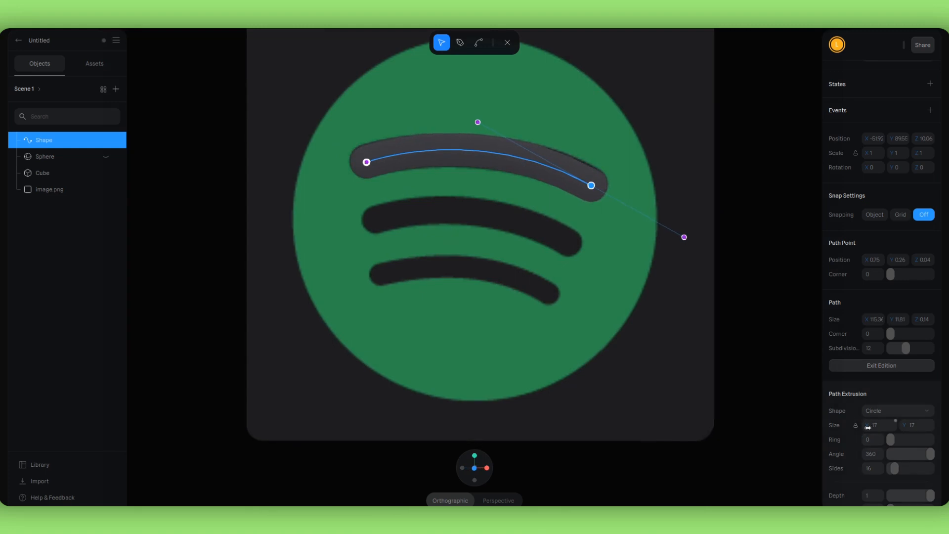
# - Set the path extrusion size to 20 and exit path editing
pyautogui.moveTo(868, 427); pyautogui.dragTo(870, 428)
pyautogui.click(715, 422)
pyautogui.press('Escape')
# - Duplicate the finished tube of the uppermost stripe
pyautogui.click(558, 183)
pyautogui.click(556, 181)
pyautogui.moveTo(506, 163)
pyautogui.keyDown('alt'); pyautogui.mouseDown()
pyautogui.moveTo(502, 210)
pyautogui.moveTo(500, 170)
pyautogui.mouseUp(); pyautogui.keyUp('alt')
pyautogui.hotkey('ctrl', 'd')
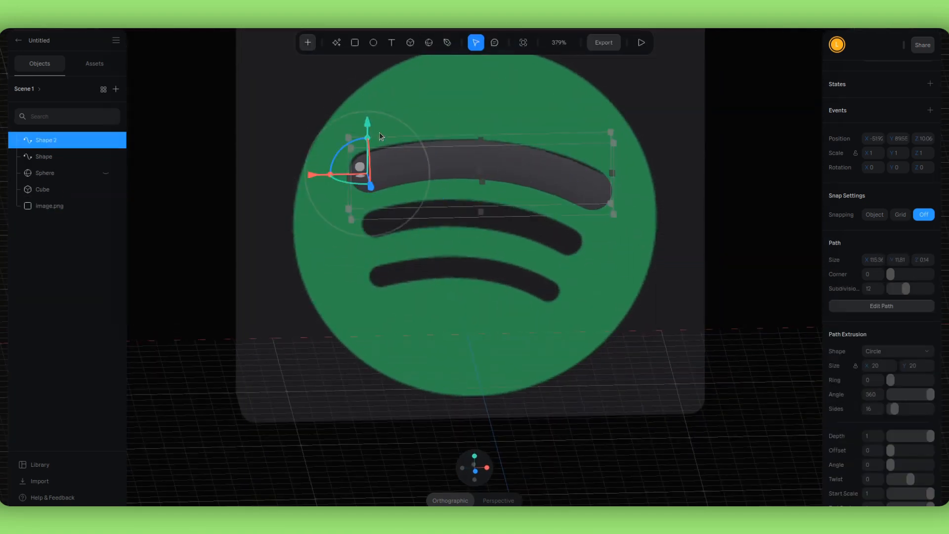
# - Move the duplicated tube down over the middle stripe and set its path extrusion size to 15
pyautogui.moveTo(367, 123); pyautogui.dragTo(368, 181)
pyautogui.click(475, 471)
pyautogui.scroll(-3, 489, 191)
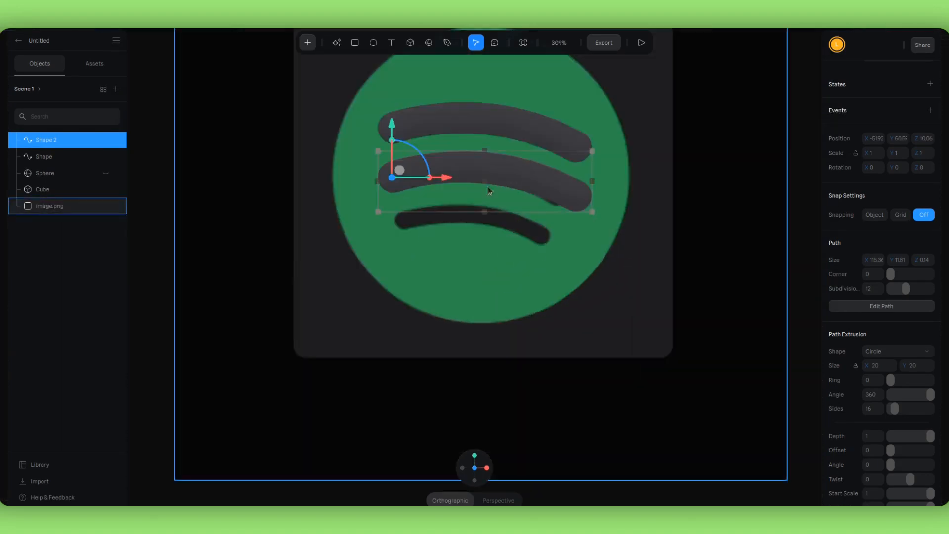
pyautogui.scroll(5, 488, 191)
pyautogui.moveTo(867, 366); pyautogui.dragTo(864, 366)
# - Adjust the path's end points and curve handle to match the middle stripe's length and bend, and exit path editing
pyautogui.doubleClick(623, 245)
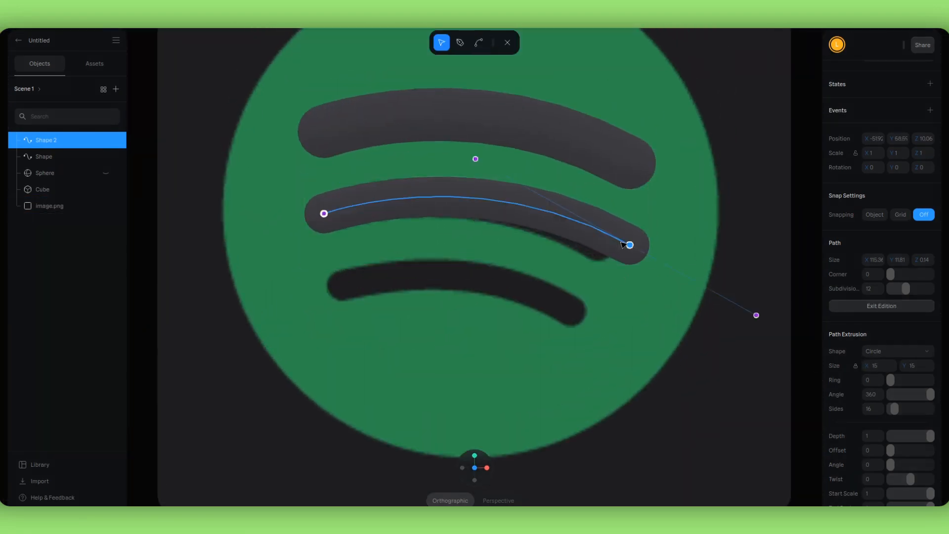
pyautogui.moveTo(623, 246); pyautogui.dragTo(602, 248)
pyautogui.moveTo(448, 159); pyautogui.dragTo(456, 166)
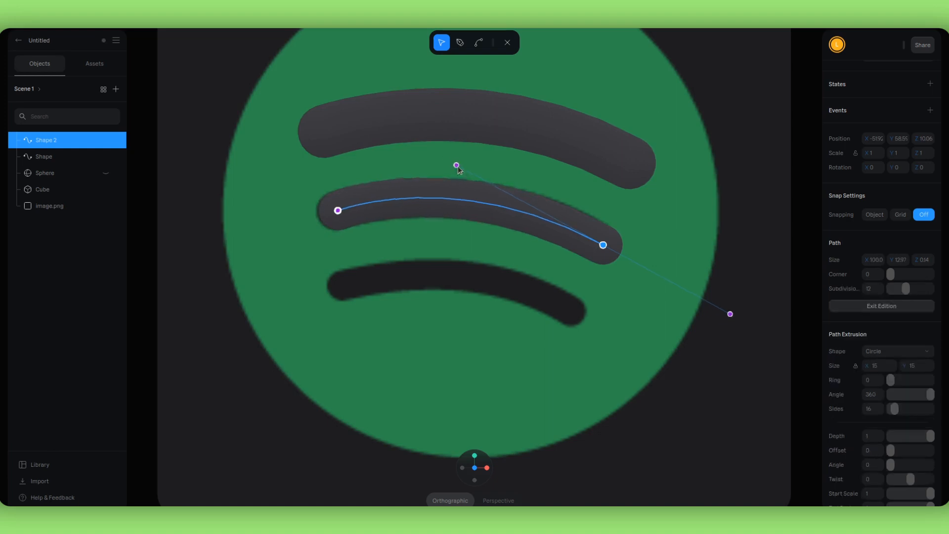
pyautogui.press('Escape')
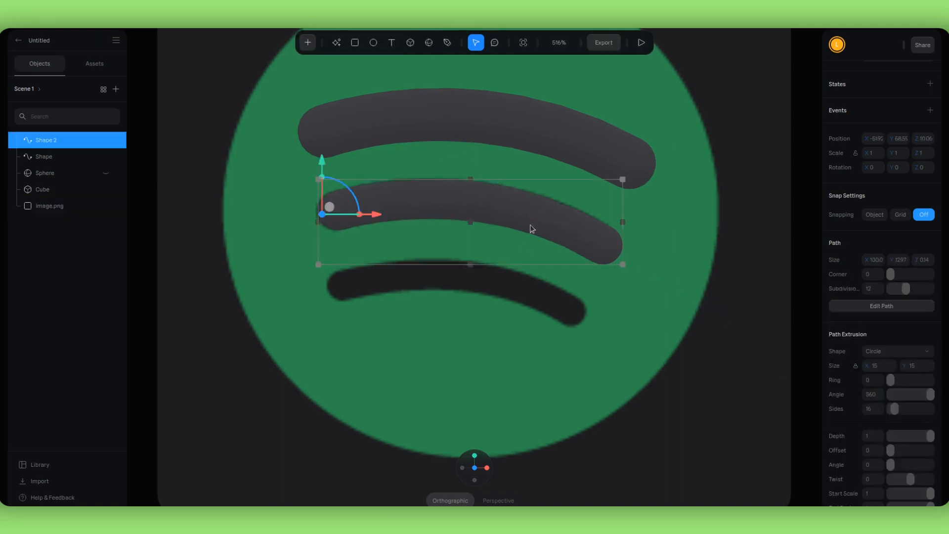
pyautogui.moveTo(503, 230); pyautogui.dragTo(503, 290)
pyautogui.hotkey('ctrl', 'z')
pyautogui.click(666, 361)
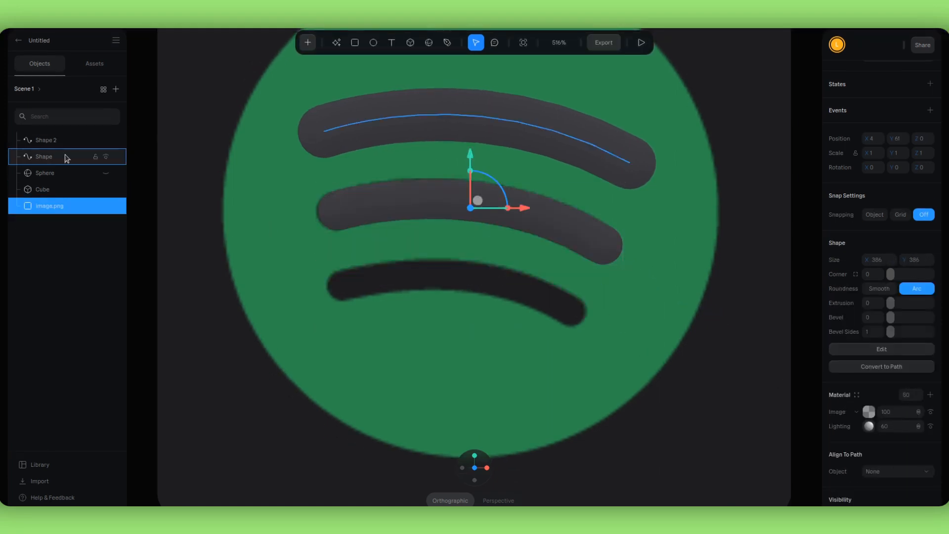
# - Duplicate the middle stripe's tube, move the copy down over the lowest stripe and set its path extrusion size to 11
pyautogui.click(65, 157)
pyautogui.click(74, 142)
pyautogui.hotkey('ctrl', 'd')
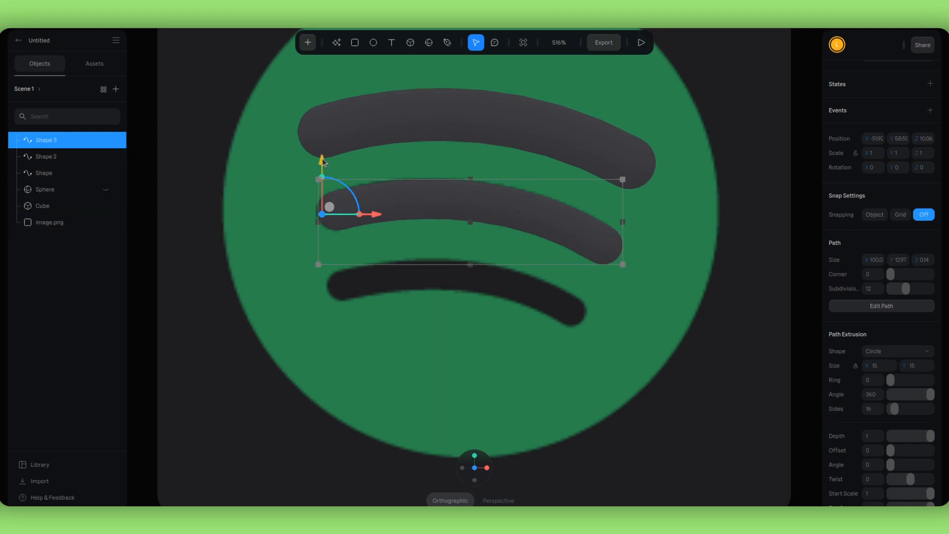
pyautogui.moveTo(323, 162); pyautogui.dragTo(323, 236)
pyautogui.moveTo(877, 368); pyautogui.dragTo(867, 368)
# - Adjust the path's far end point and curve handle to fit the lowest stripe, and exit path editing
pyautogui.doubleClick(603, 319)
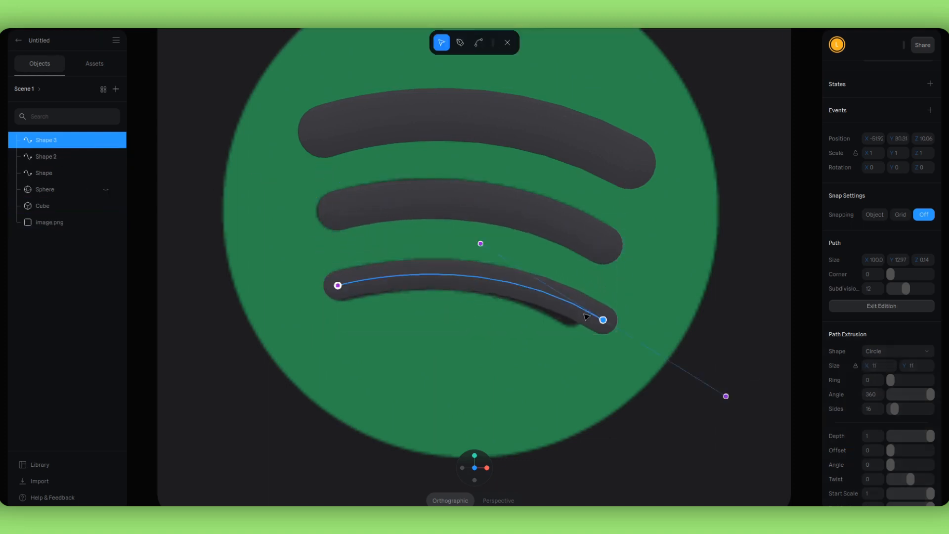
pyautogui.moveTo(604, 320); pyautogui.dragTo(575, 316)
pyautogui.moveTo(451, 240); pyautogui.dragTo(450, 243)
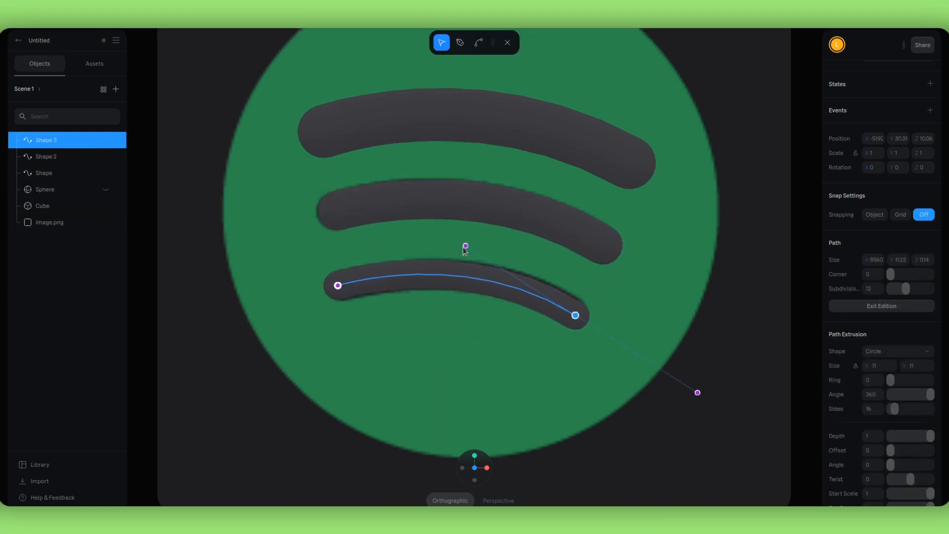
pyautogui.moveTo(576, 315); pyautogui.dragTo(575, 313)
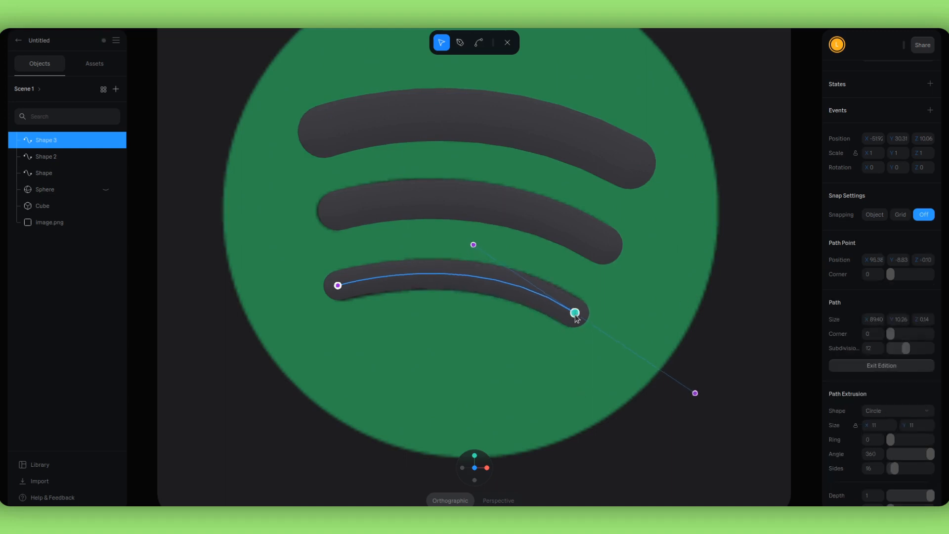
pyautogui.click(420, 372)
pyautogui.click(419, 372)
pyautogui.keyDown('alt'); pyautogui.moveTo(410, 370); pyautogui.dragTo(429, 355); pyautogui.keyUp('alt')
pyautogui.scroll(-4, 434, 355)
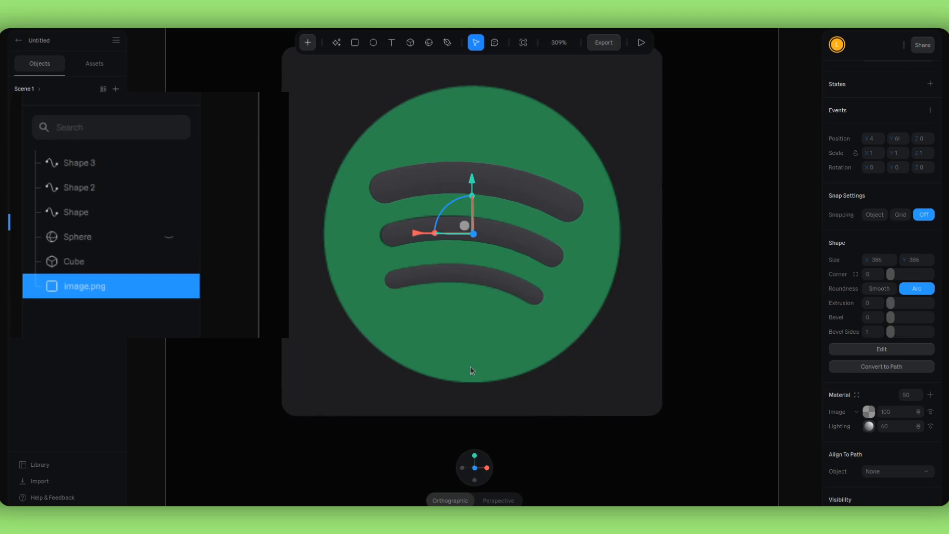
# - Group the three stripe tubes Shape, Shape 2 and Shape 3
pyautogui.click(108, 212)
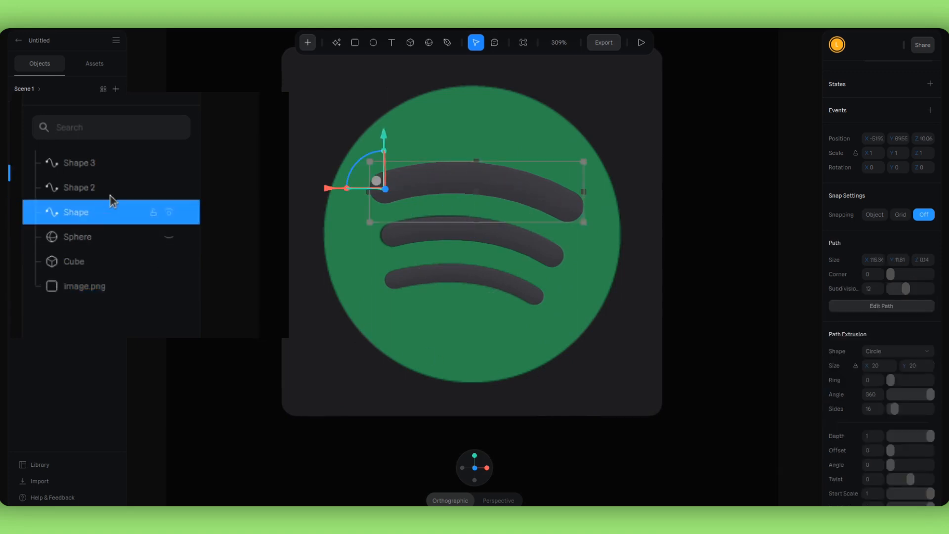
pyautogui.keyDown('shift'); pyautogui.click(118, 165); pyautogui.keyUp('shift')
pyautogui.rightClick(117, 166)
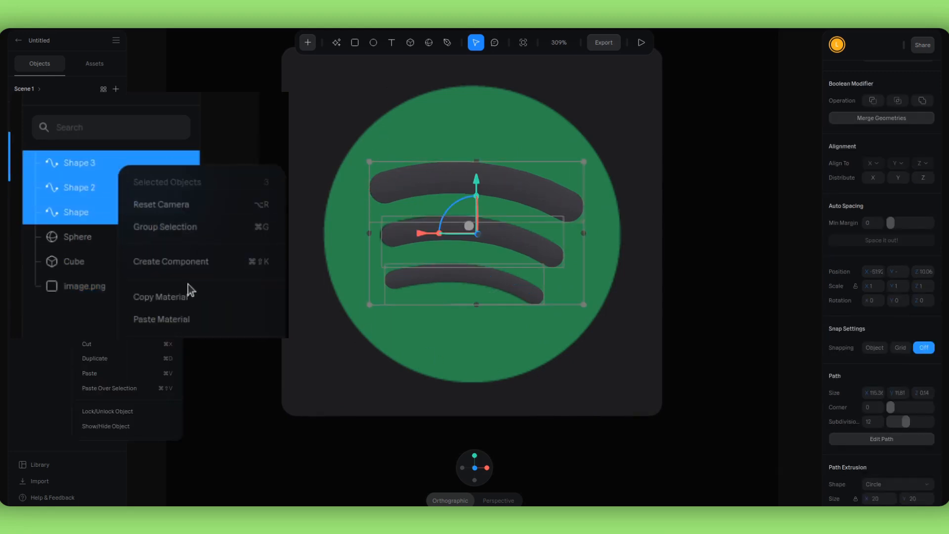
pyautogui.click(185, 226)
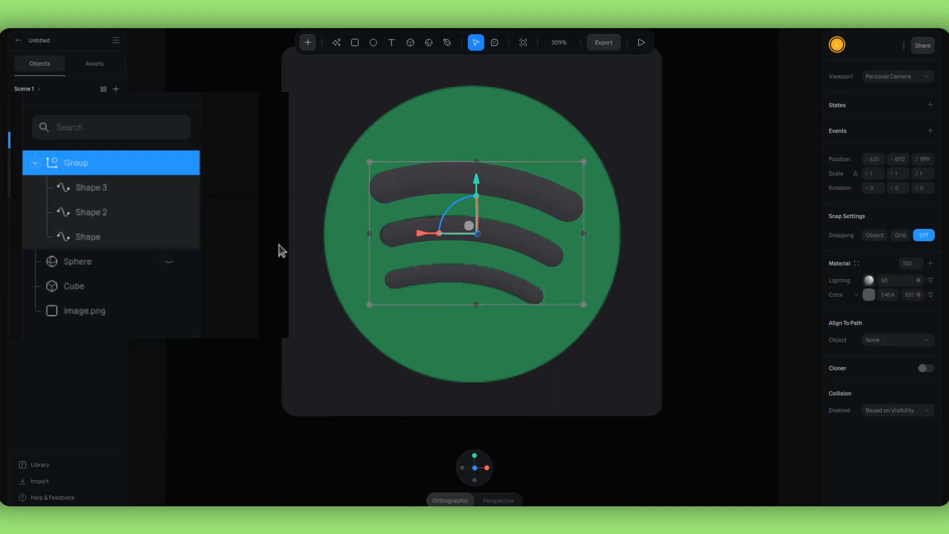
# - Rename the new group as waves and collapse it in the object list
pyautogui.doubleClick(84, 163)
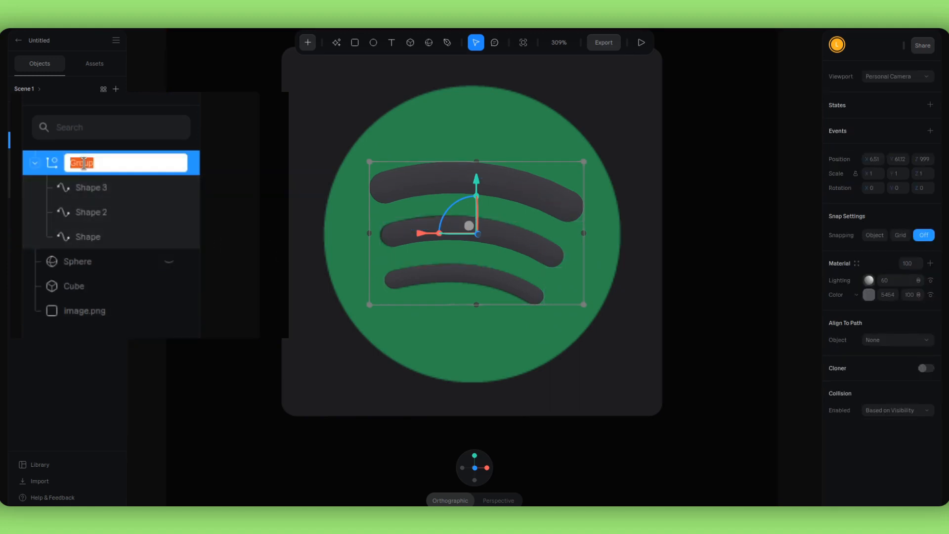
pyautogui.write('waves')
pyautogui.click(91, 360)
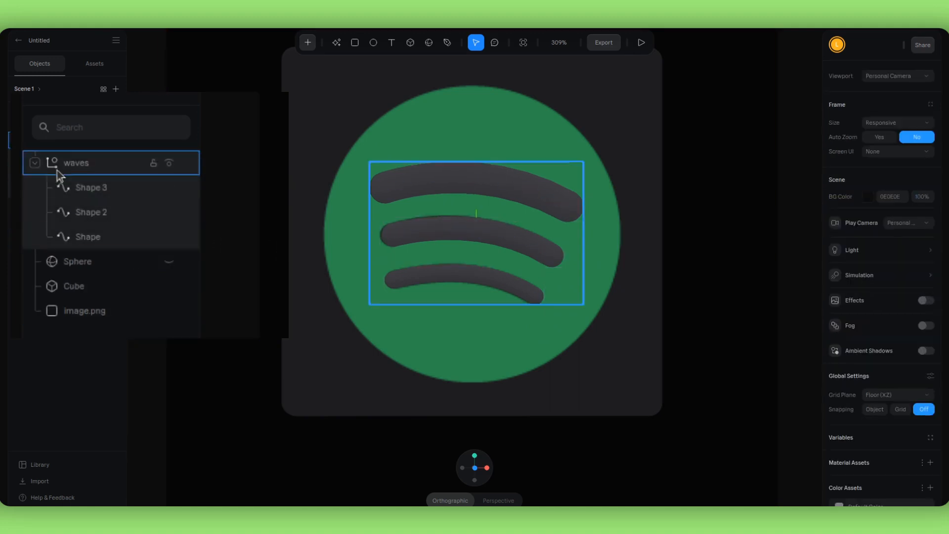
pyautogui.click(36, 164)
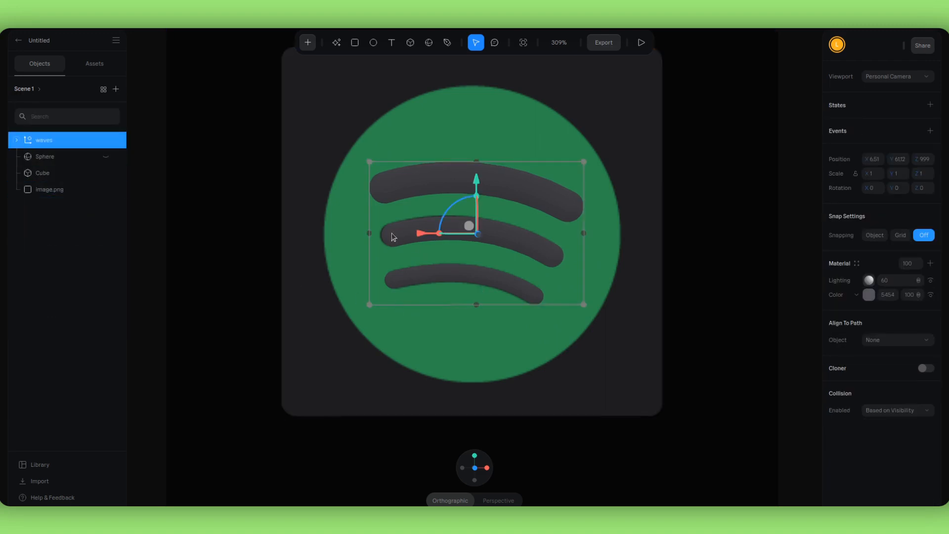
# - Draw a circle about 188 in diameter and align it with the green disc of the logo image
pyautogui.hotkey('ctrl', '-')
pyautogui.click(269, 183)
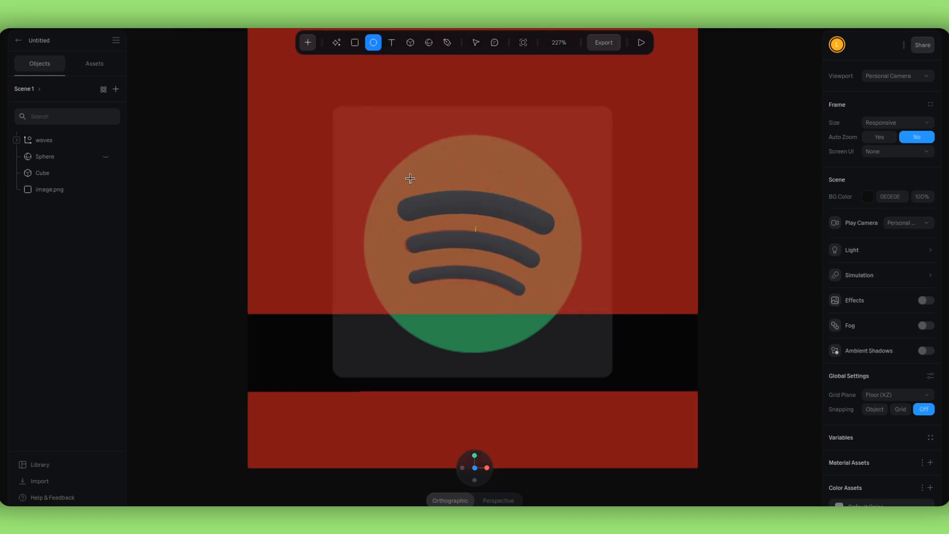
pyautogui.moveTo(408, 178)
pyautogui.keyDown('shift'); pyautogui.mouseDown()
pyautogui.moveTo(456, 222)
pyautogui.moveTo(616, 323)
pyautogui.mouseUp(); pyautogui.keyUp('shift')
pyautogui.moveTo(511, 281); pyautogui.dragTo(463, 239)
pyautogui.moveTo(575, 346); pyautogui.dragTo(585, 350)
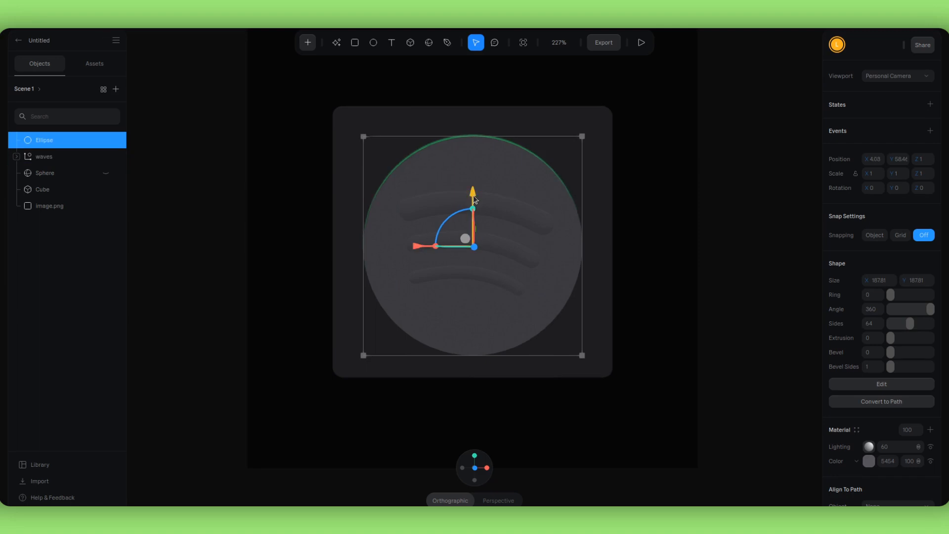
pyautogui.moveTo(475, 199); pyautogui.dragTo(475, 196)
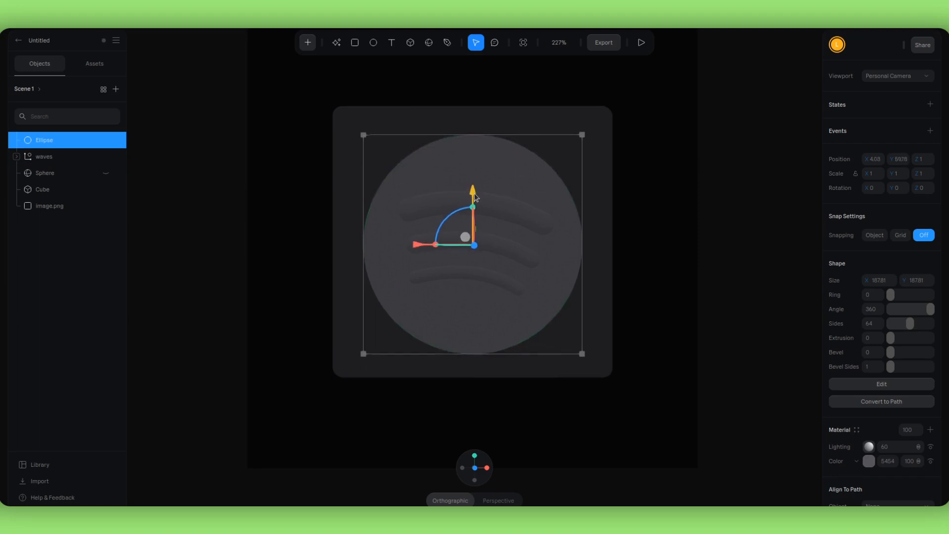
# - Hide the waves group and set the ellipse's extrusion to 15
pyautogui.click(643, 261)
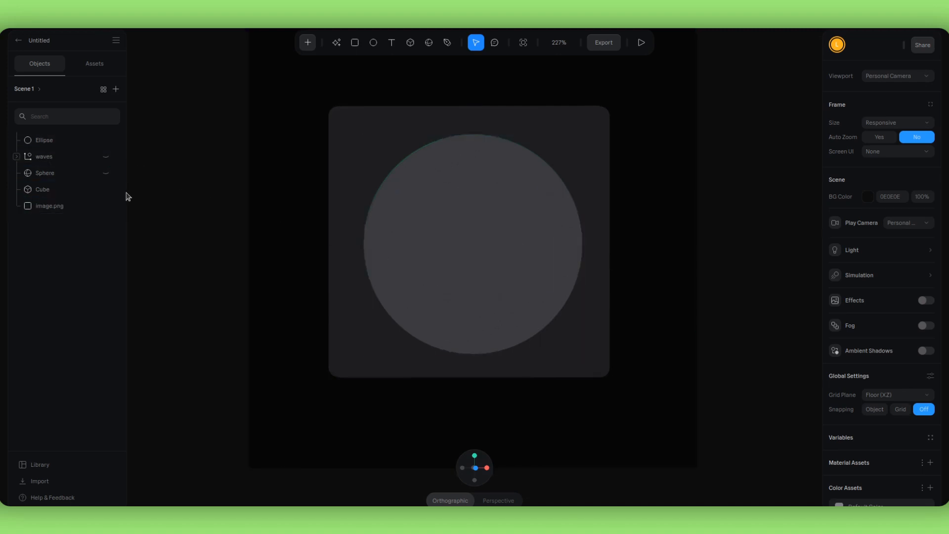
pyautogui.click(61, 142)
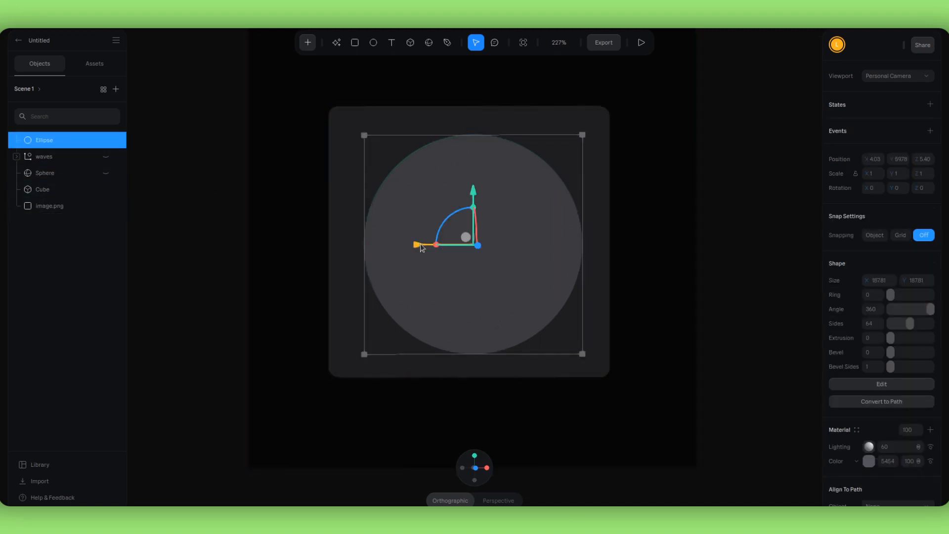
pyautogui.keyDown('alt'); pyautogui.moveTo(687, 282); pyautogui.dragTo(680, 284); pyautogui.keyUp('alt')
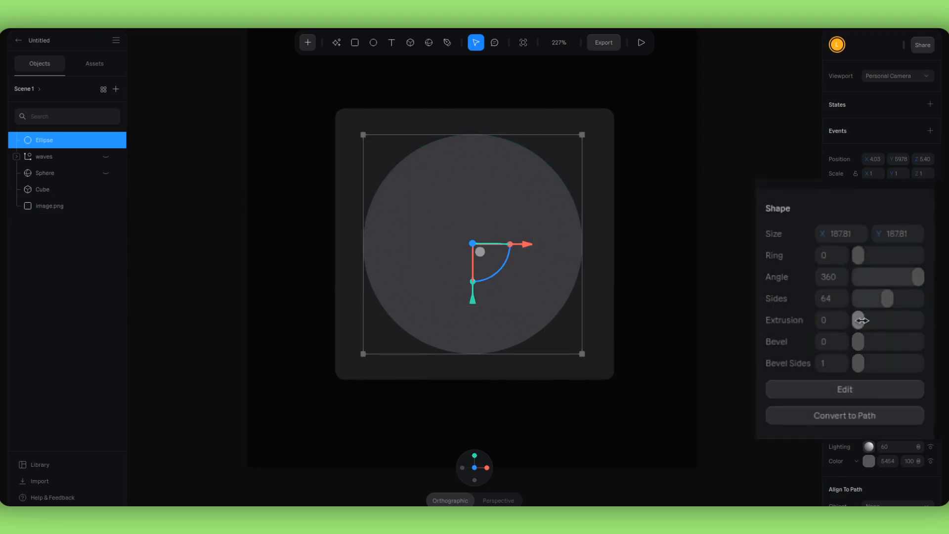
pyautogui.moveTo(862, 321); pyautogui.dragTo(869, 322)
pyautogui.keyDown('alt'); pyautogui.moveTo(742, 297); pyautogui.dragTo(814, 310); pyautogui.keyUp('alt')
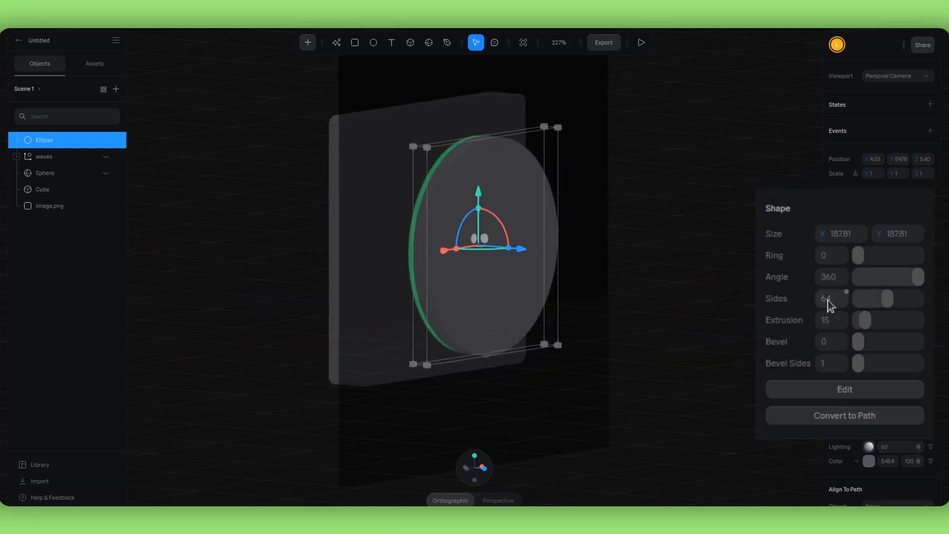
# - Round the ellipse's edges with a bevel of 29 and 10 bevel sides
pyautogui.moveTo(859, 342); pyautogui.dragTo(918, 364)
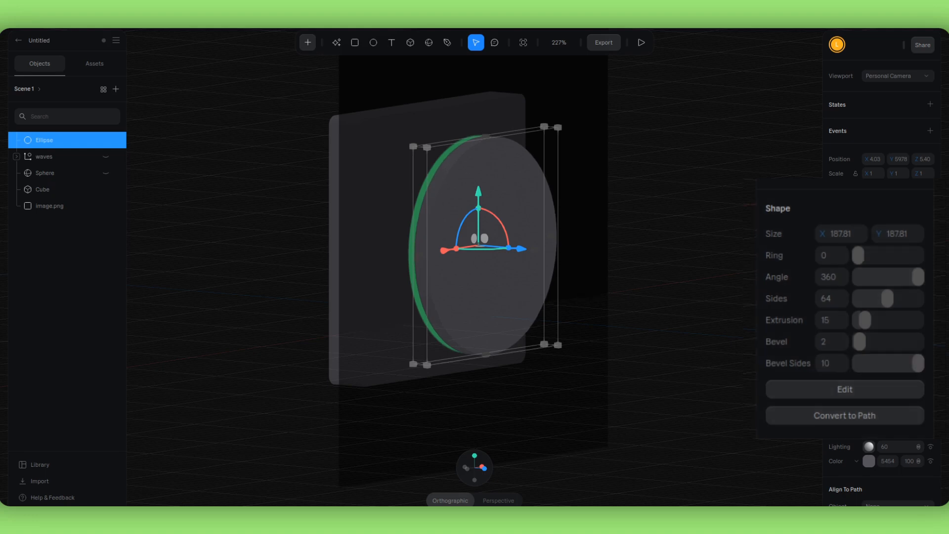
pyautogui.moveTo(860, 342); pyautogui.dragTo(885, 343)
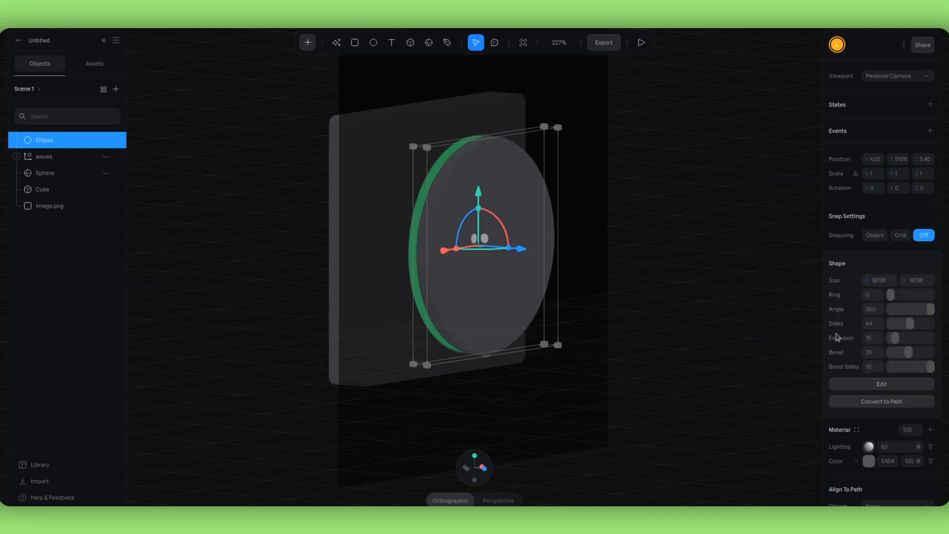
pyautogui.keyDown('alt'); pyautogui.moveTo(756, 284); pyautogui.dragTo(711, 283); pyautogui.keyUp('alt')
pyautogui.click(760, 275)
# - Hide the reference image and show the waves group again
pyautogui.click(105, 206)
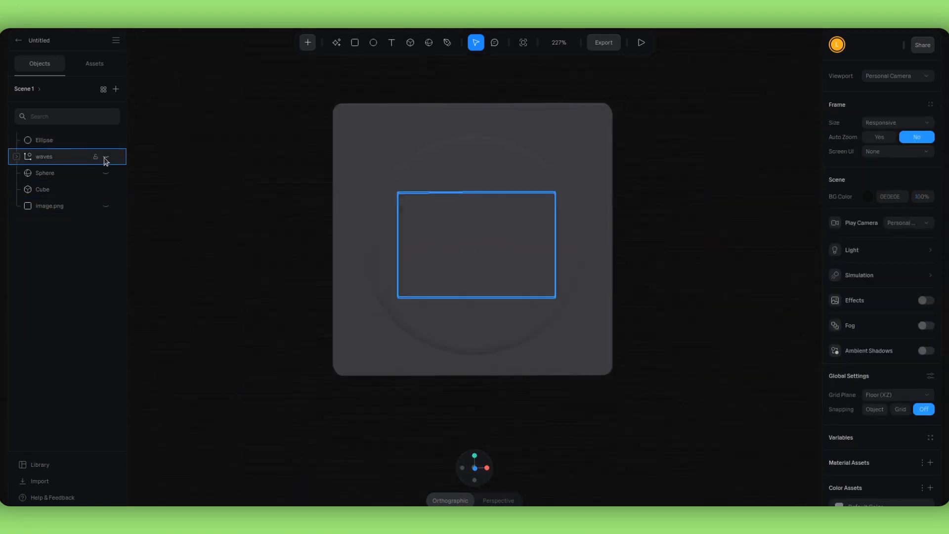
pyautogui.click(106, 157)
pyautogui.keyDown('alt'); pyautogui.moveTo(184, 243); pyautogui.dragTo(272, 258); pyautogui.keyUp('alt')
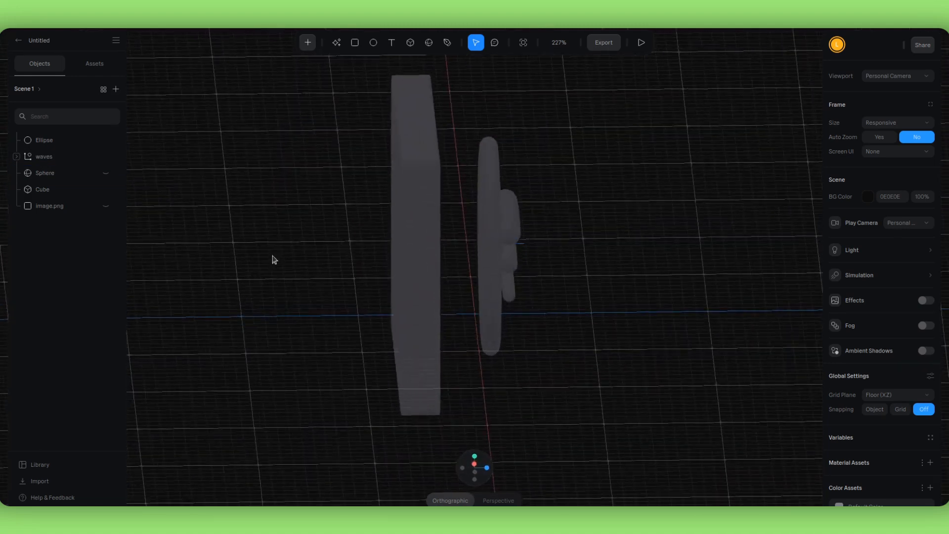
# - Move the ellipse back along the depth axis toward the cube's front face
pyautogui.click(484, 287)
pyautogui.click(484, 288)
pyautogui.moveTo(542, 248); pyautogui.dragTo(512, 248)
pyautogui.keyDown('alt'); pyautogui.moveTo(588, 273); pyautogui.dragTo(536, 248); pyautogui.keyUp('alt')
pyautogui.click(59, 159)
pyautogui.keyDown('alt'); pyautogui.moveTo(636, 275); pyautogui.dragTo(574, 273); pyautogui.keyUp('alt')
pyautogui.click(633, 263)
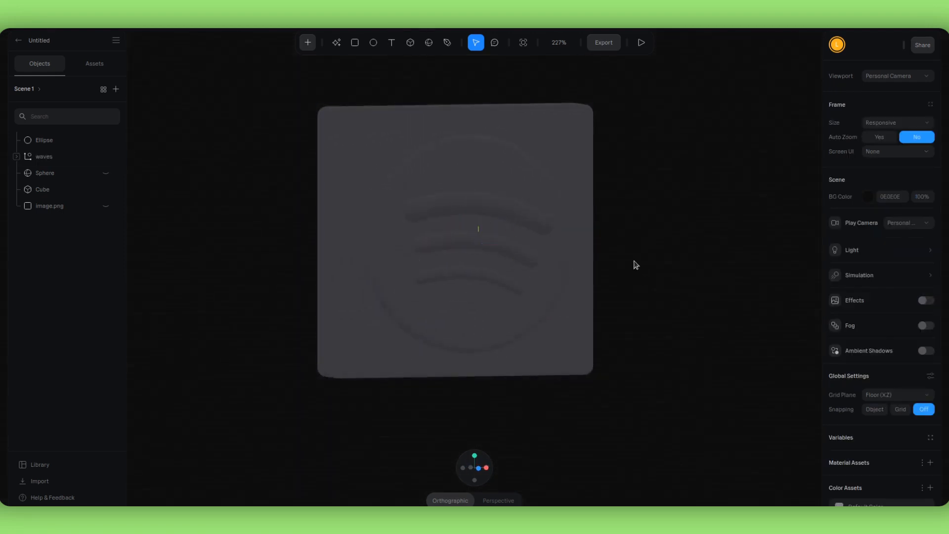
# - Select the ellipse, the waves group and the cube and move them up together, raising the cube to about Y 151
pyautogui.scroll(3, 638, 265)
pyautogui.moveTo(703, 191)
pyautogui.keyDown('alt'); pyautogui.mouseDown()
pyautogui.moveTo(752, 196)
pyautogui.moveTo(697, 195)
pyautogui.mouseUp(); pyautogui.keyUp('alt')
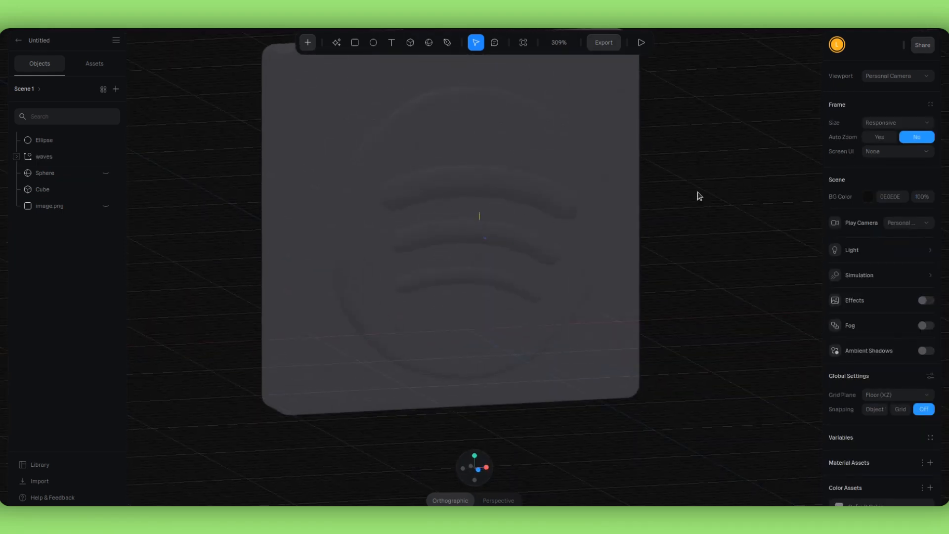
pyautogui.scroll(-3, 509, 182)
pyautogui.click(510, 182)
pyautogui.moveTo(247, 97); pyautogui.dragTo(652, 379)
pyautogui.moveTo(466, 187); pyautogui.dragTo(468, 97)
pyautogui.keyDown('alt'); pyautogui.moveTo(692, 207); pyautogui.dragTo(659, 215); pyautogui.keyUp('alt')
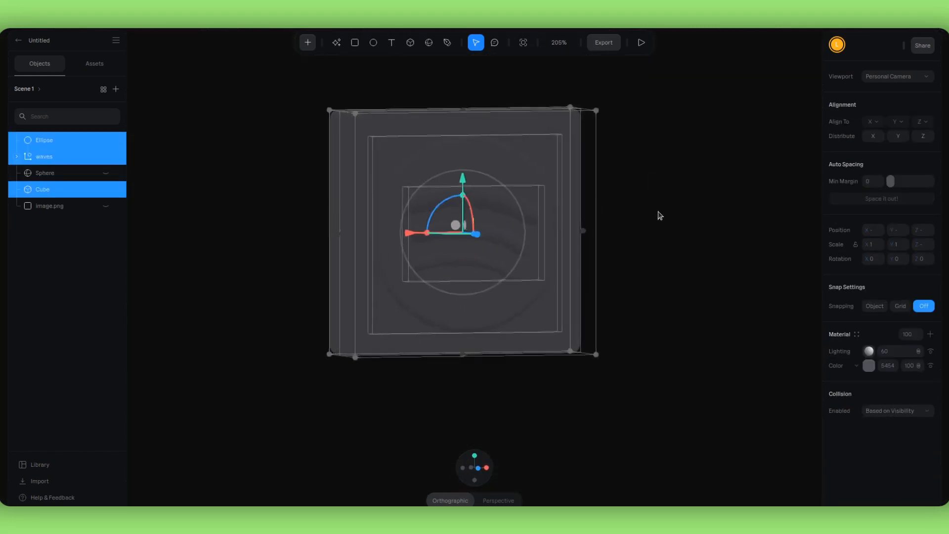
# - Delete the hidden Sphere from the scene
pyautogui.scroll(3, 658, 214)
pyautogui.click(657, 214)
pyautogui.click(55, 172)
pyautogui.press('Delete')
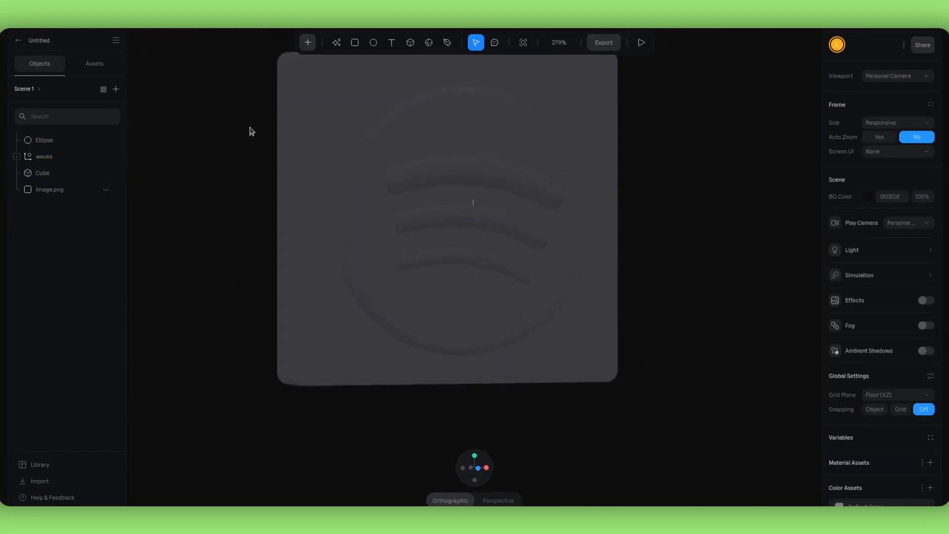
# - Set the cube's material color to a very dark, almost black green
pyautogui.moveTo(250, 122); pyautogui.dragTo(237, 209, button='middle')
pyautogui.scroll(2, 235, 214)
pyautogui.keyDown('alt'); pyautogui.moveTo(236, 217); pyautogui.dragTo(248, 212); pyautogui.keyUp('alt')
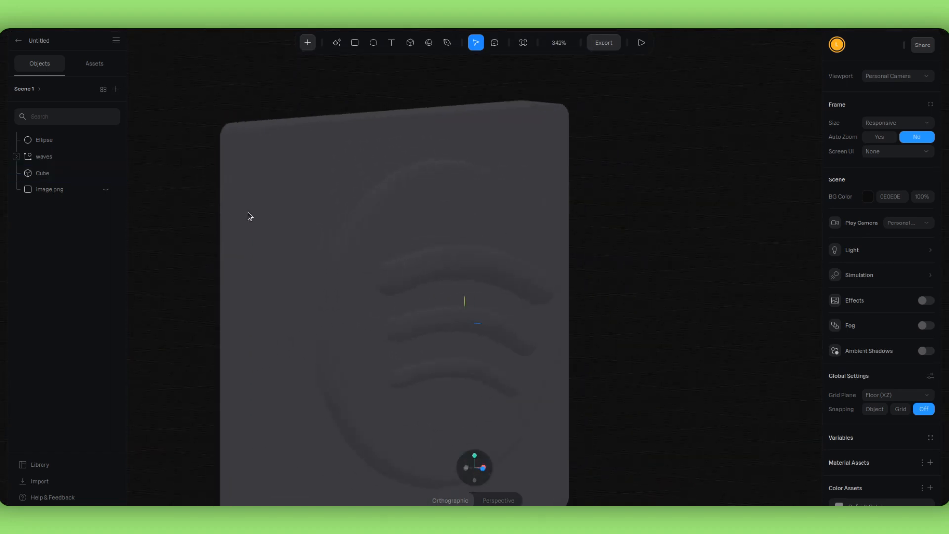
pyautogui.click(288, 205)
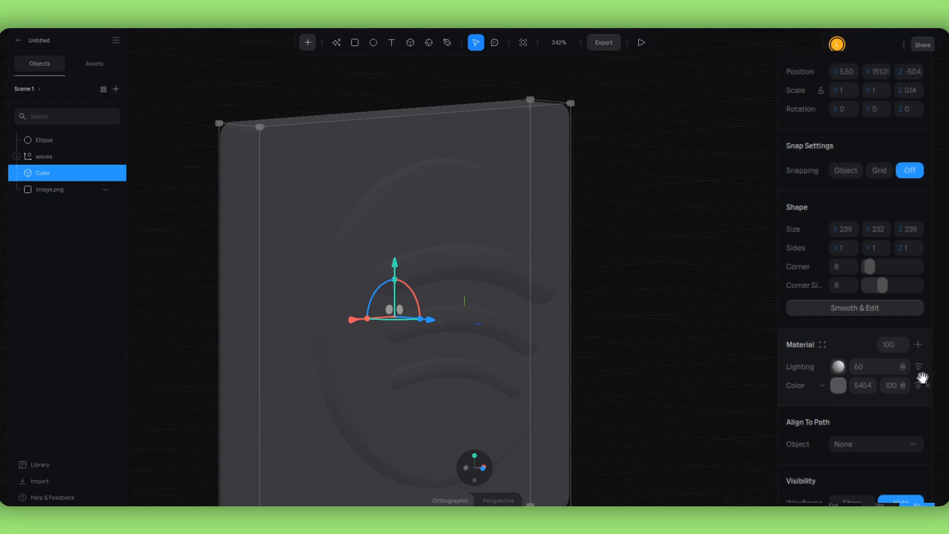
pyautogui.click(840, 385)
pyautogui.scroll(-2, 836, 429)
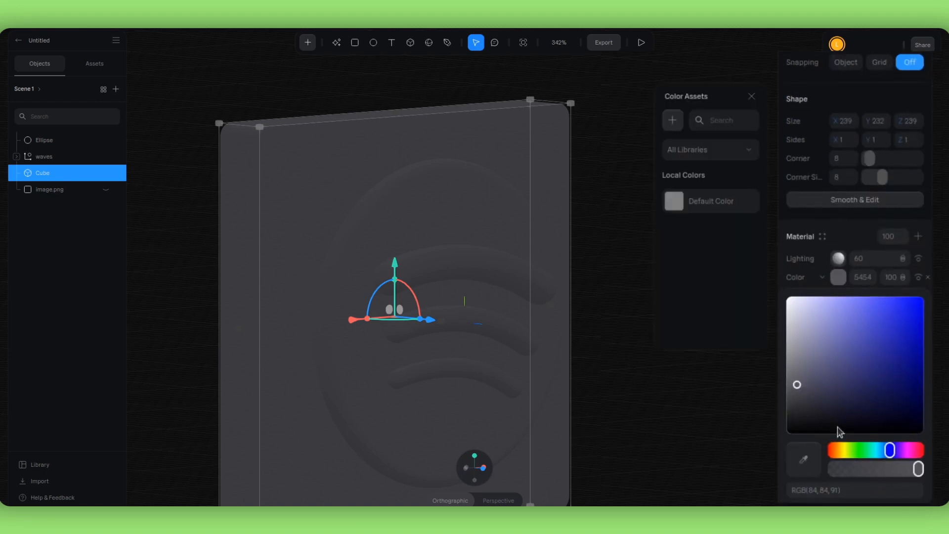
pyautogui.moveTo(883, 446); pyautogui.dragTo(857, 446)
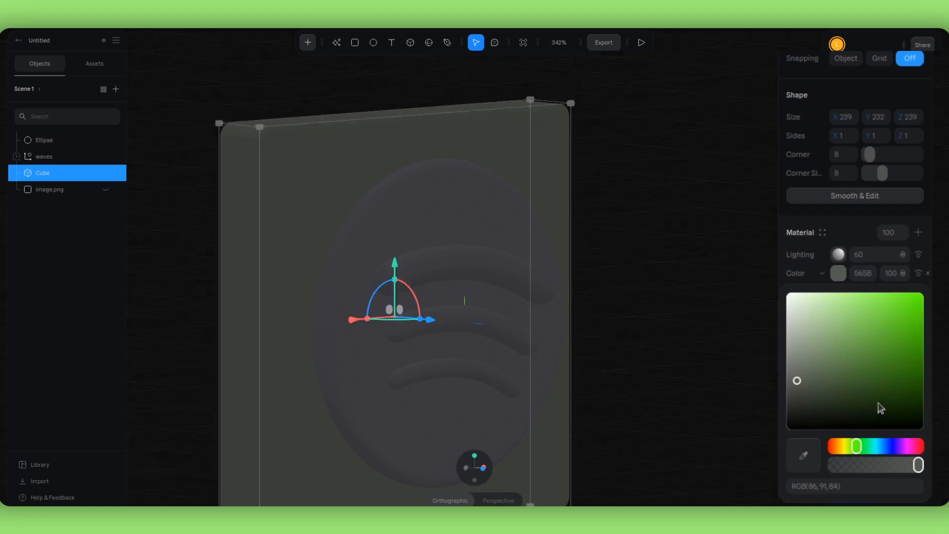
pyautogui.moveTo(880, 408); pyautogui.dragTo(888, 415)
pyautogui.click(845, 247)
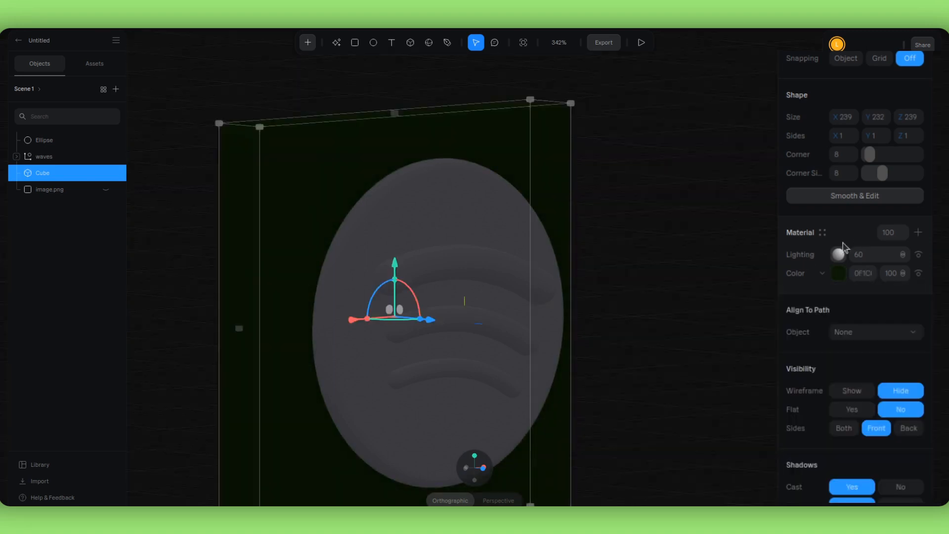
# - Change the cube's Phong lighting color to a very light grey
pyautogui.click(839, 255)
pyautogui.click(839, 303)
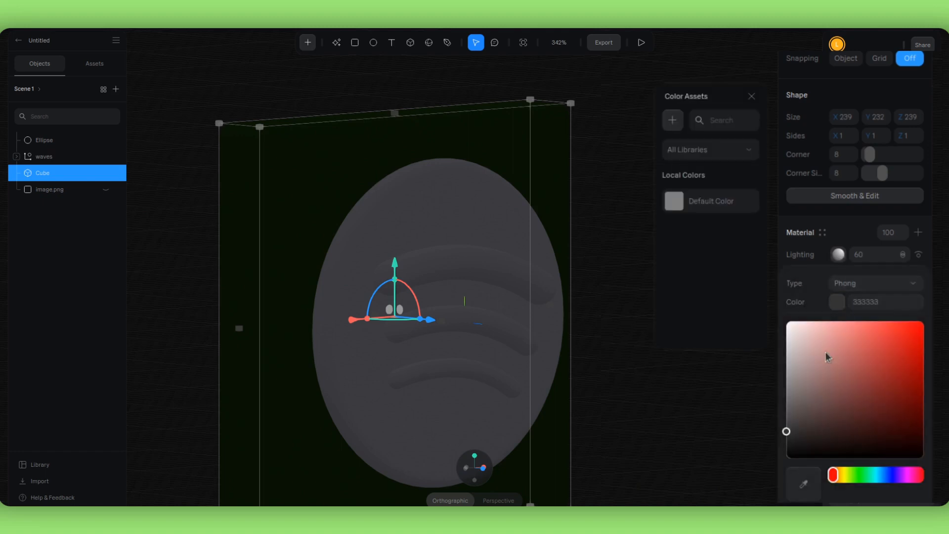
pyautogui.moveTo(827, 356); pyautogui.dragTo(789, 340)
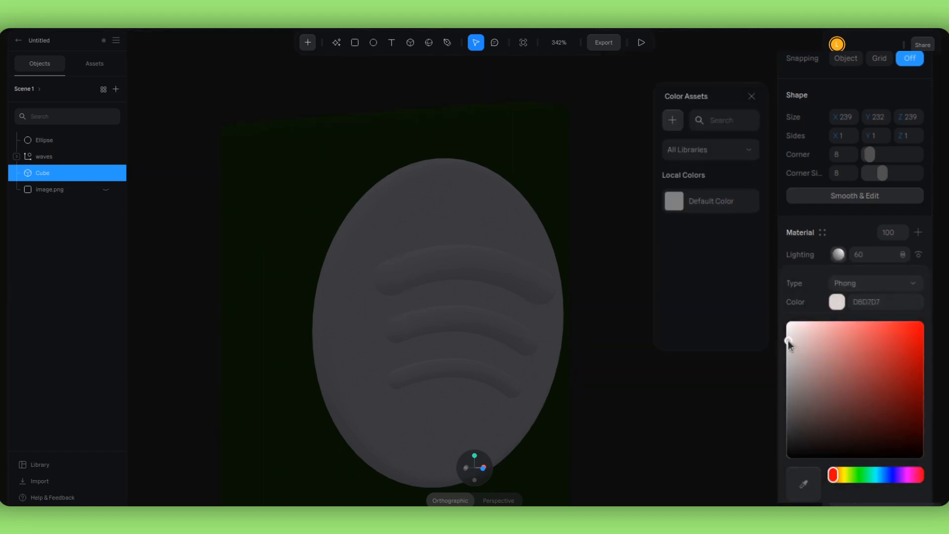
pyautogui.click(858, 237)
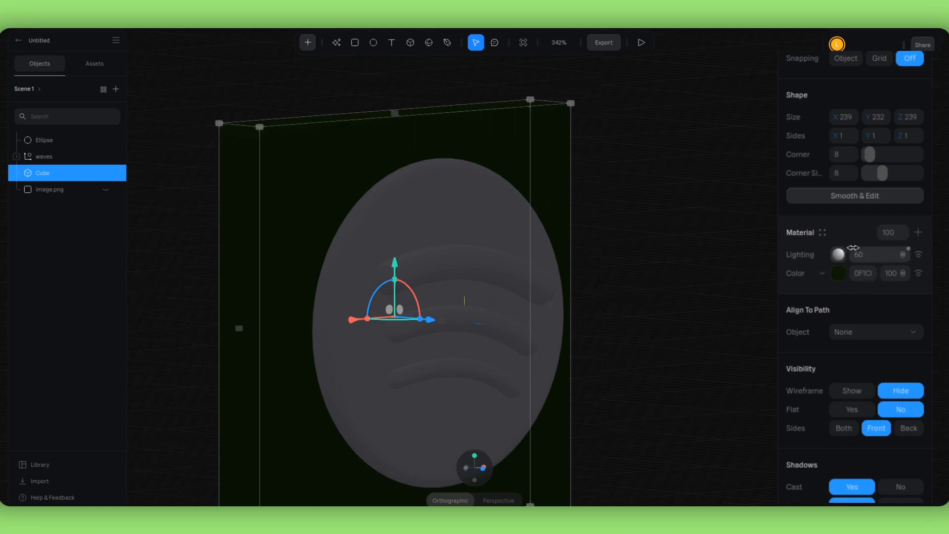
# - Add a Matcap layer to the cube's material using the black-and-grey diagonal gradient texture from the Spline Library
pyautogui.click(918, 232)
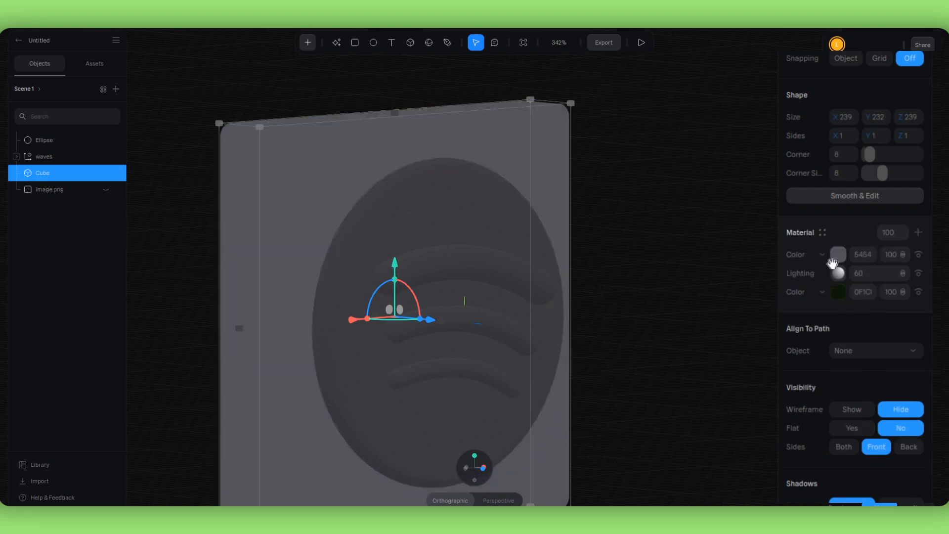
pyautogui.click(838, 255)
pyautogui.click(821, 256)
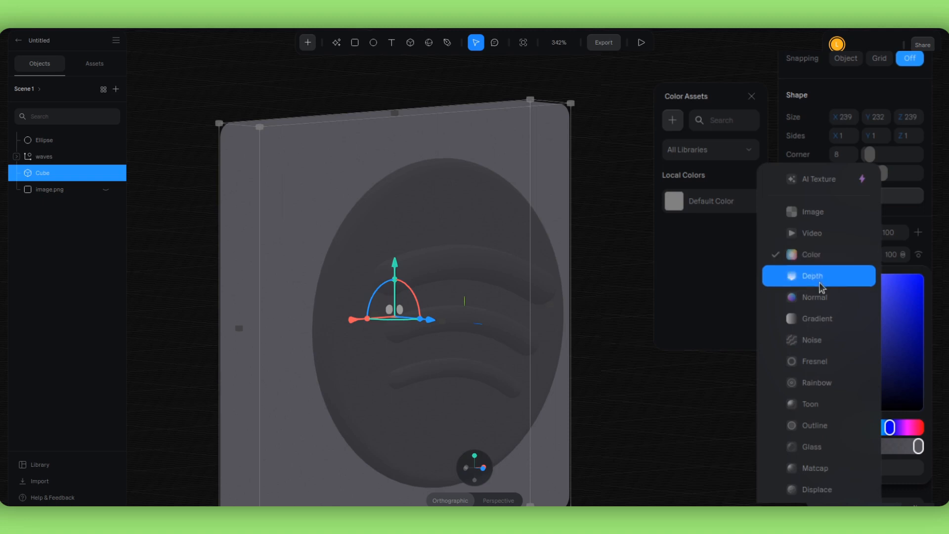
pyautogui.click(838, 467)
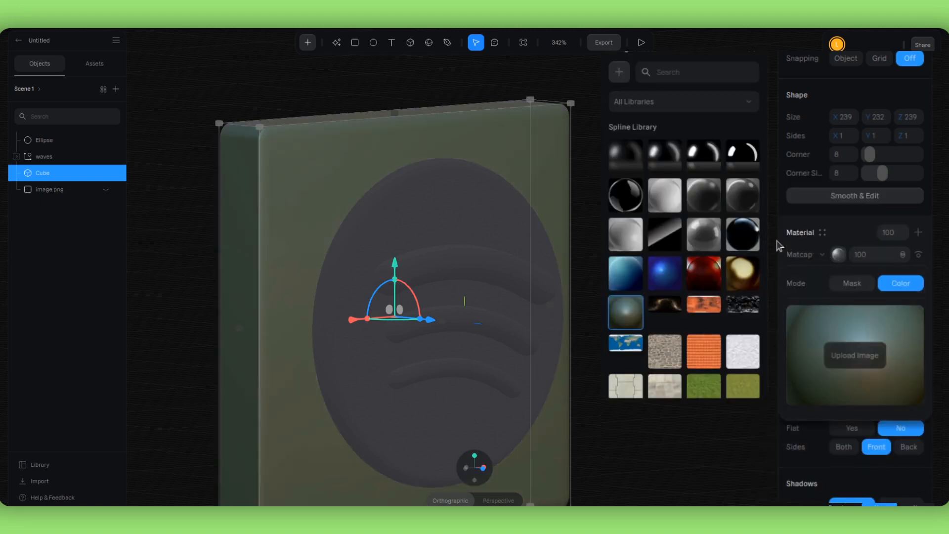
pyautogui.scroll(-2, 751, 242)
pyautogui.scroll(2, 751, 242)
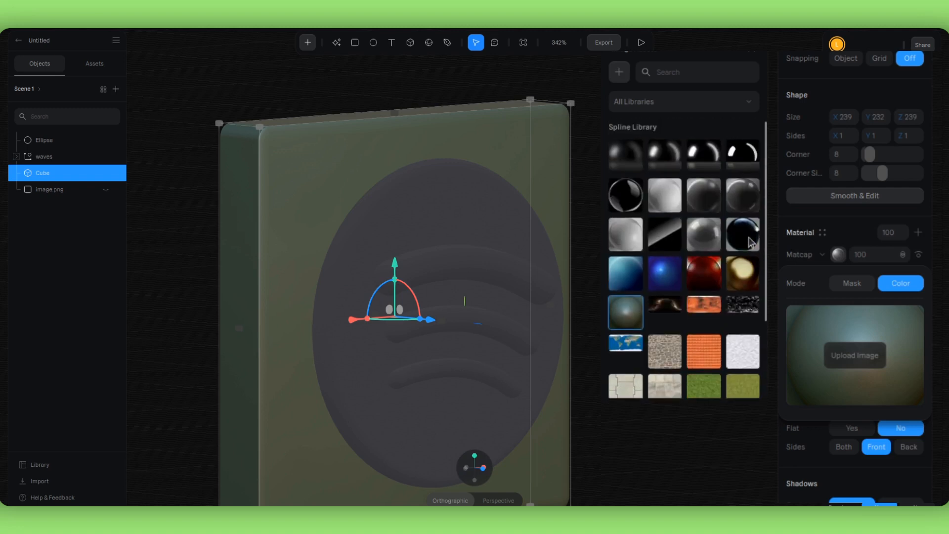
pyautogui.click(665, 234)
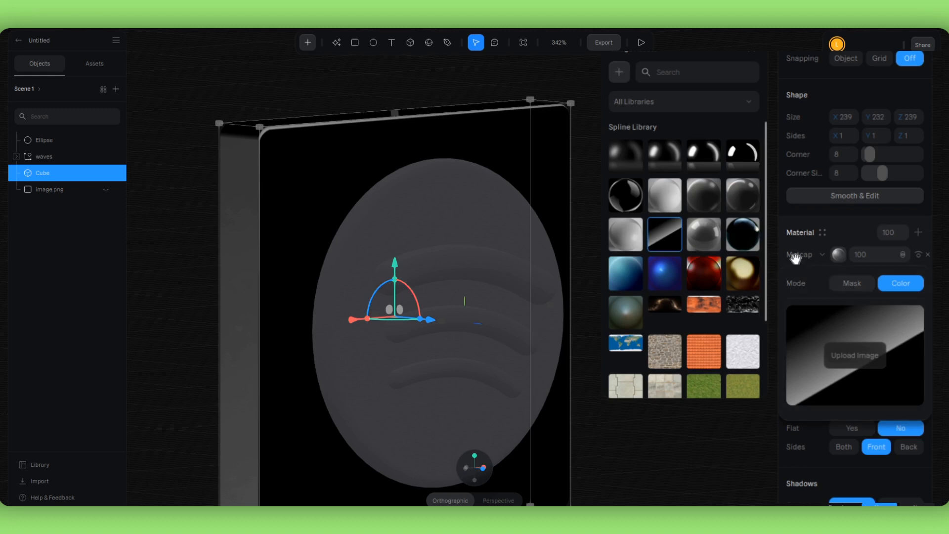
pyautogui.click(852, 233)
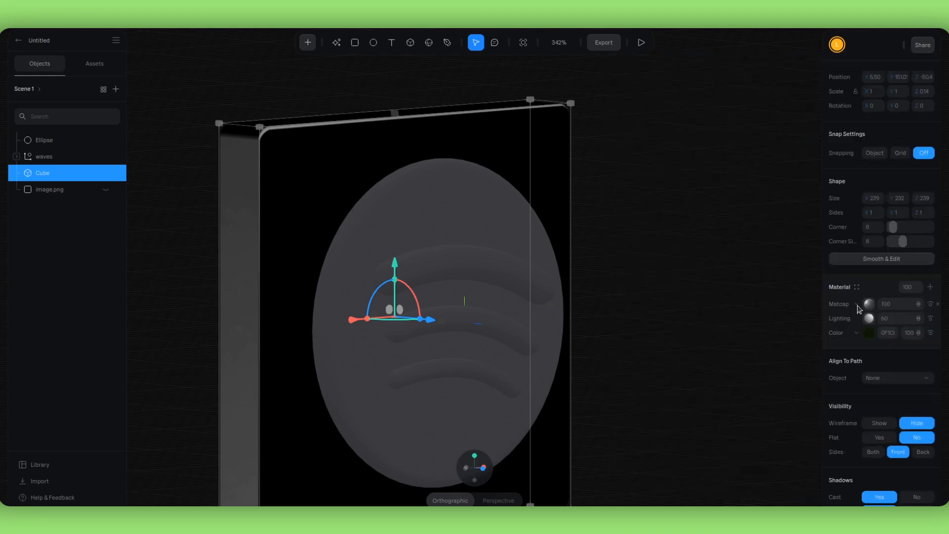
# - Place the cube's Matcap layer beneath its Lighting layer and set the Matcap blend mode to Multiply
pyautogui.moveTo(672, 245)
pyautogui.keyDown('alt'); pyautogui.mouseDown()
pyautogui.moveTo(740, 244)
pyautogui.moveTo(560, 247)
pyautogui.moveTo(675, 247)
pyautogui.mouseUp(); pyautogui.keyUp('alt')
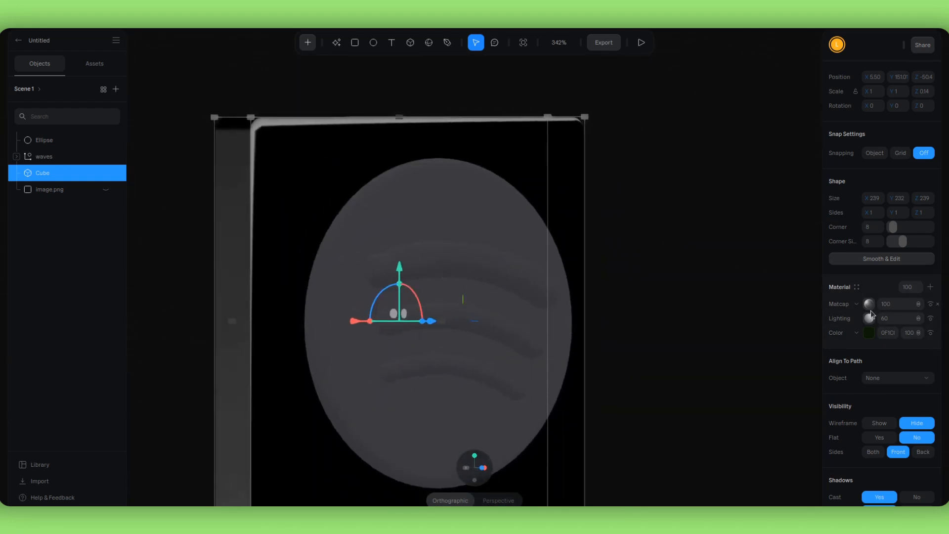
pyautogui.moveTo(845, 305); pyautogui.dragTo(862, 324)
pyautogui.keyDown('alt'); pyautogui.moveTo(676, 293); pyautogui.dragTo(703, 294); pyautogui.keyUp('alt')
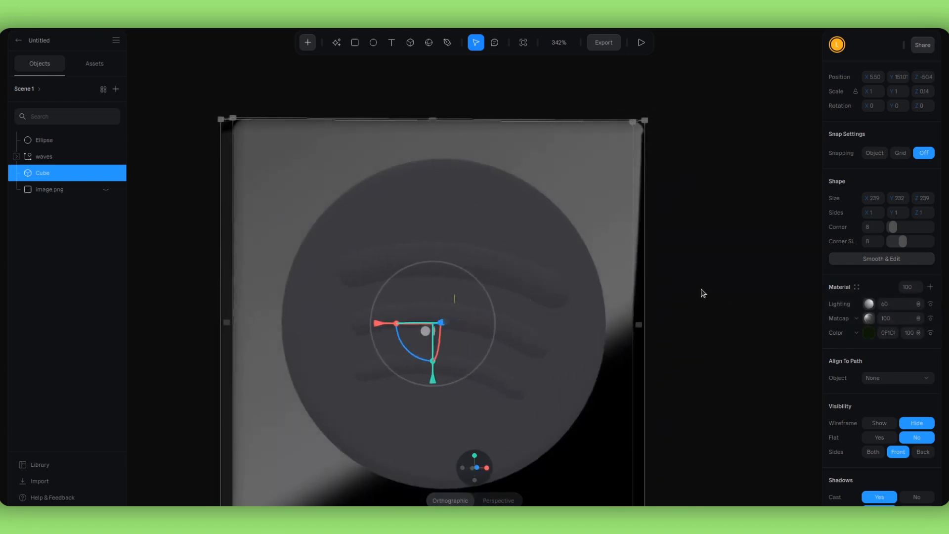
pyautogui.click(919, 318)
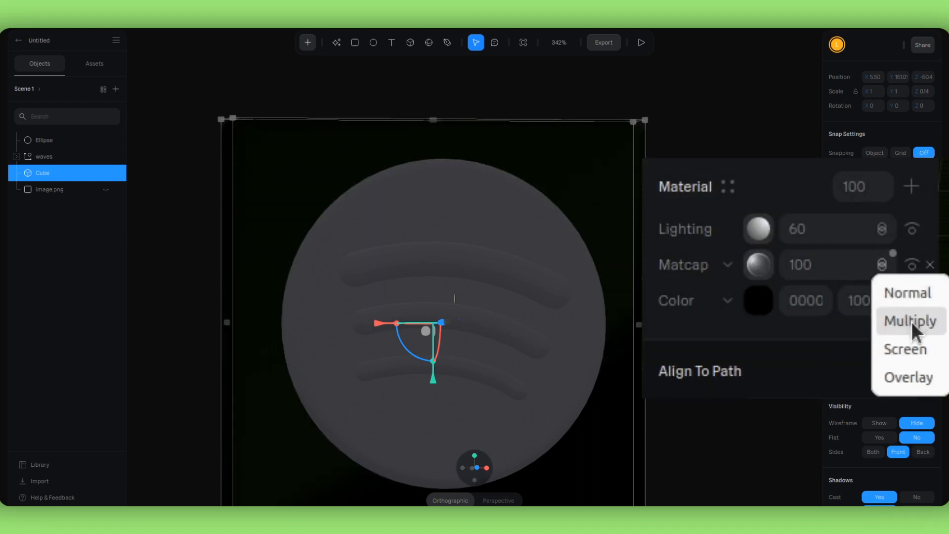
pyautogui.click(912, 322)
pyautogui.click(717, 286)
pyautogui.keyDown('alt'); pyautogui.moveTo(717, 286); pyautogui.dragTo(684, 296); pyautogui.keyUp('alt')
pyautogui.scroll(-5, 687, 288)
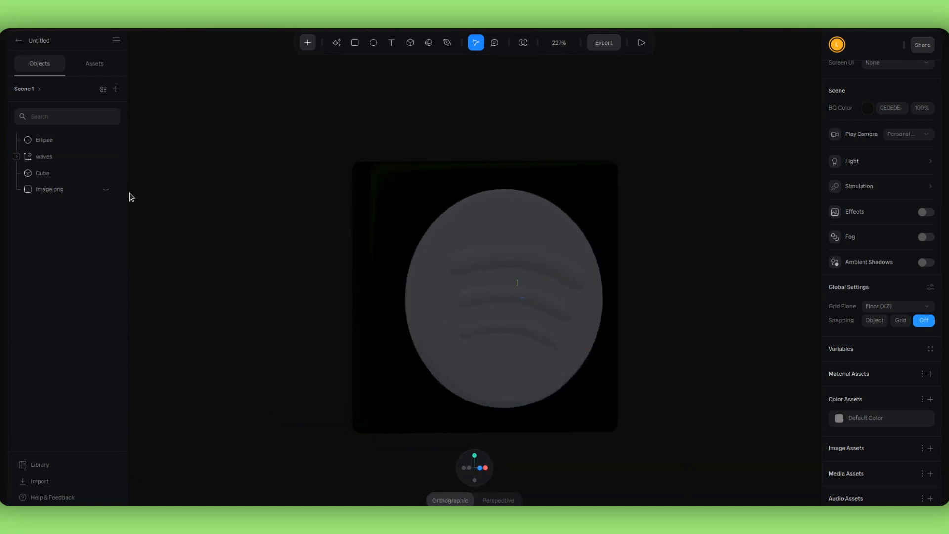
# - Show the reference image and color the ellipse with the green sampled from its logo
pyautogui.click(105, 190)
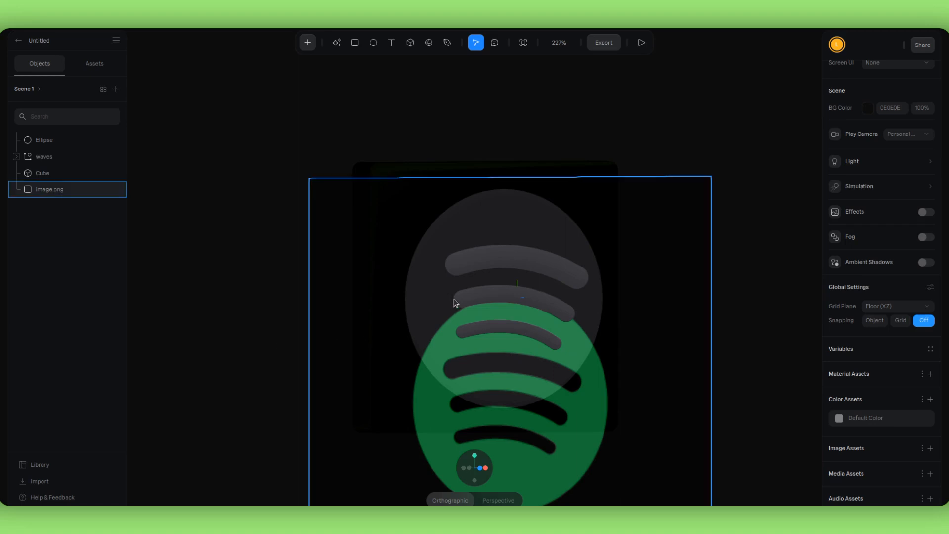
pyautogui.click(430, 294)
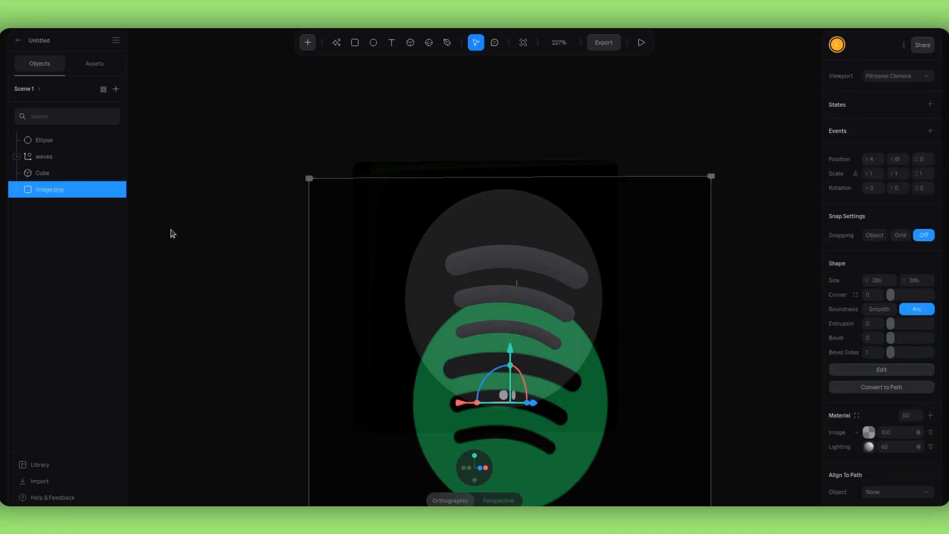
pyautogui.click(53, 142)
pyautogui.scroll(-2, 651, 322)
pyautogui.scroll(4, 475, 417)
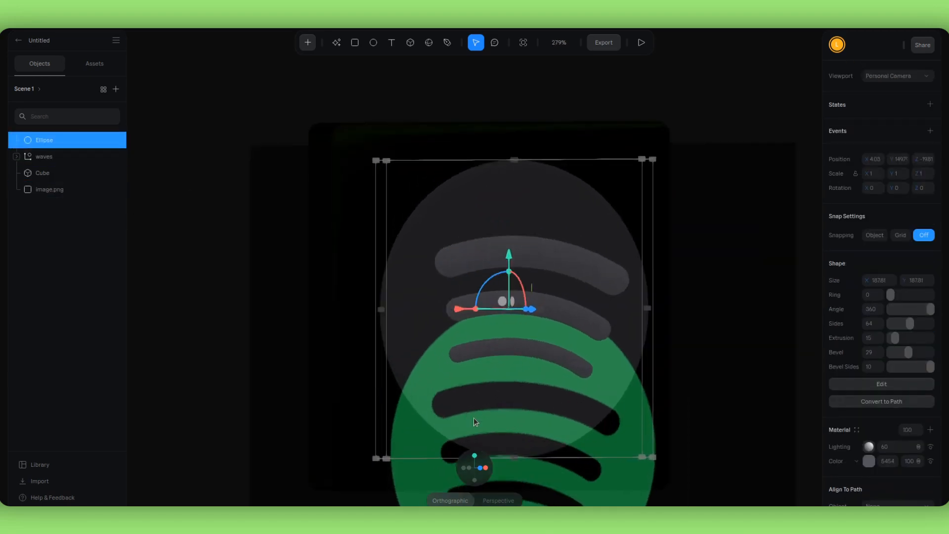
pyautogui.click(869, 461)
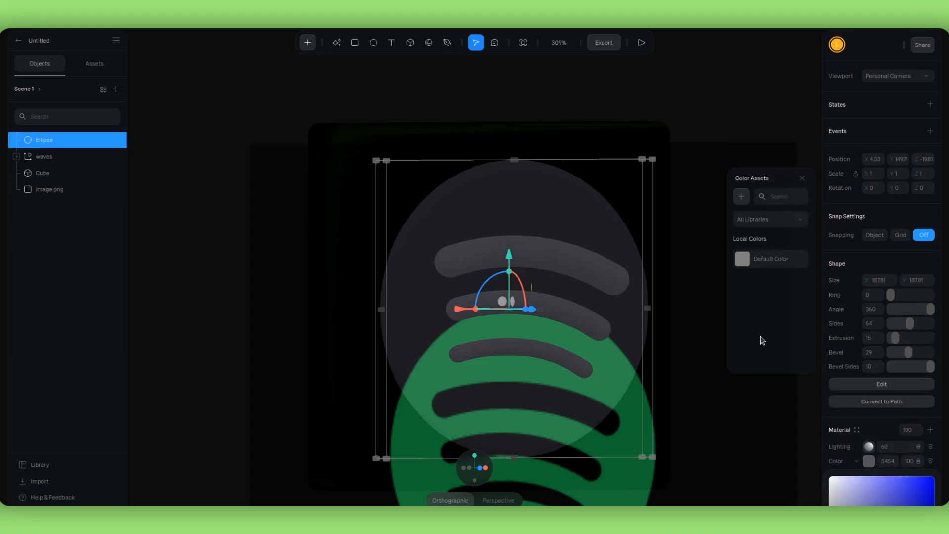
pyautogui.scroll(-4, 865, 470)
pyautogui.click(841, 390)
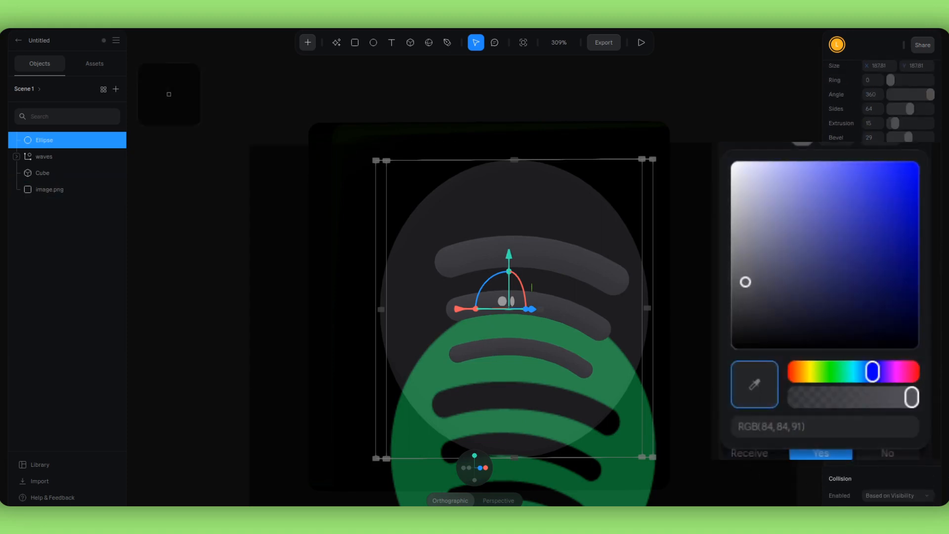
pyautogui.scroll(-4, 830, 366)
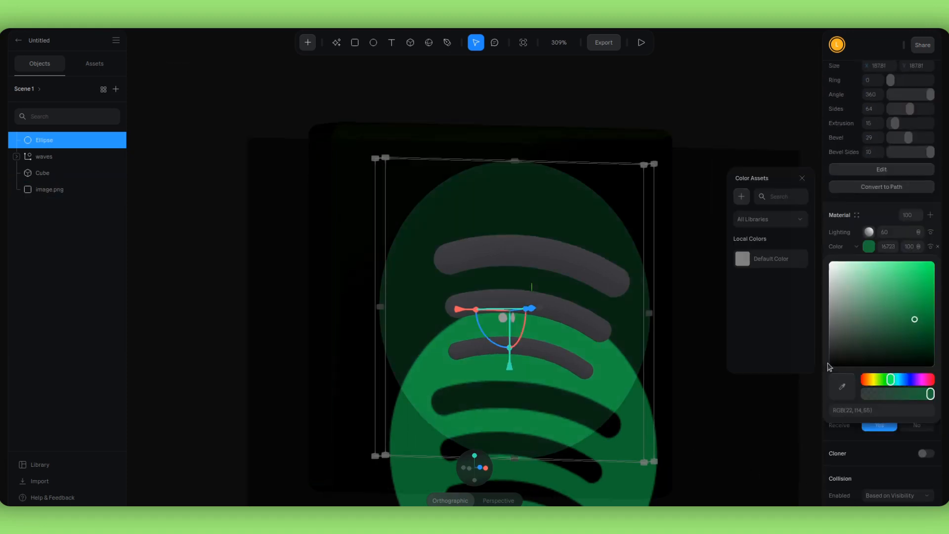
pyautogui.click(842, 387)
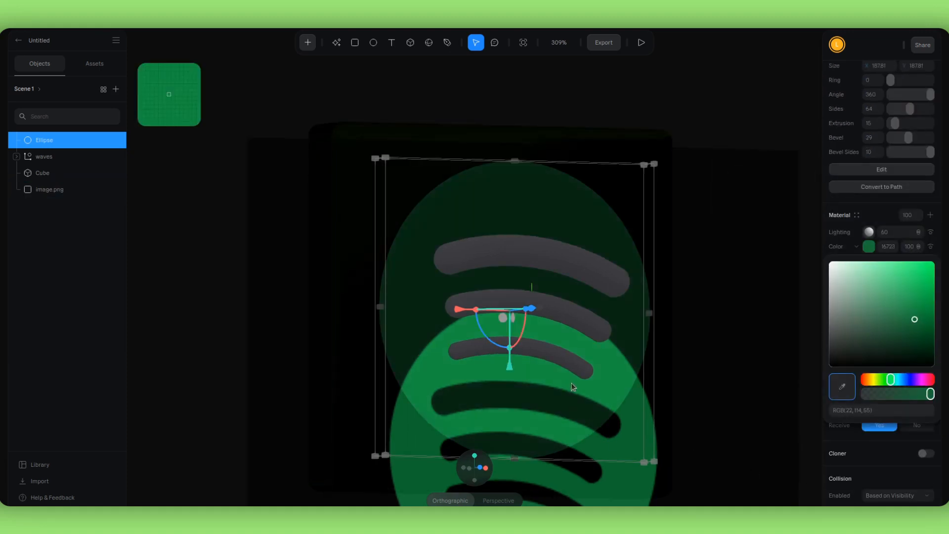
pyautogui.click(572, 387)
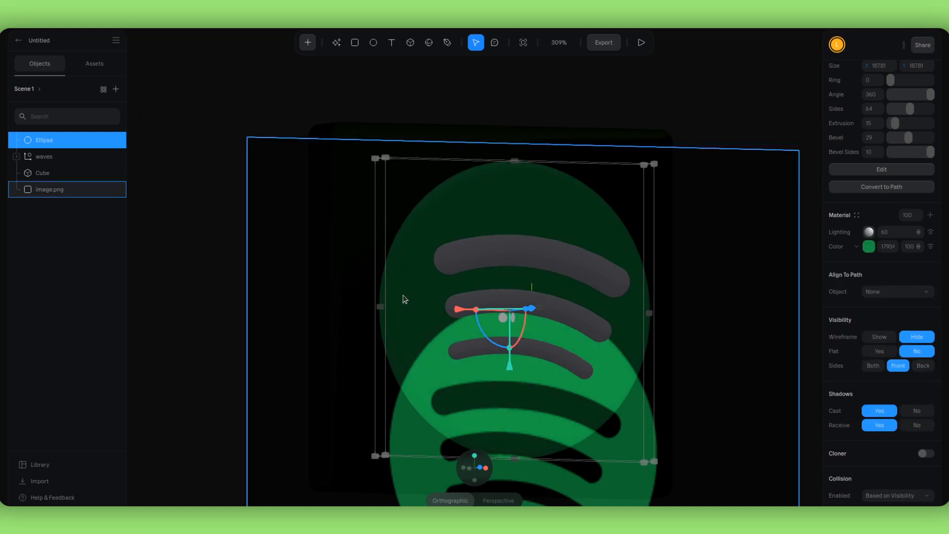
# - Hide the image.png reference again and clear the selection
pyautogui.click(404, 299)
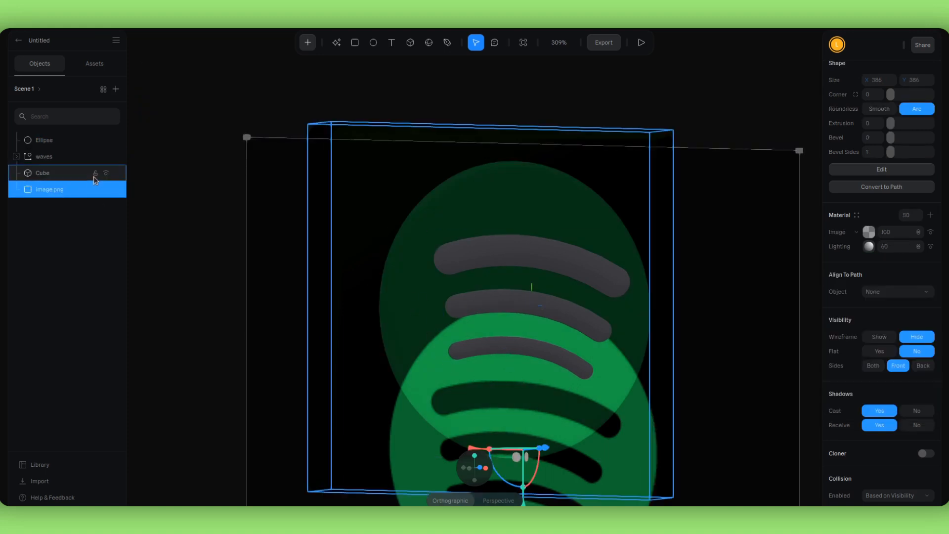
pyautogui.click(106, 190)
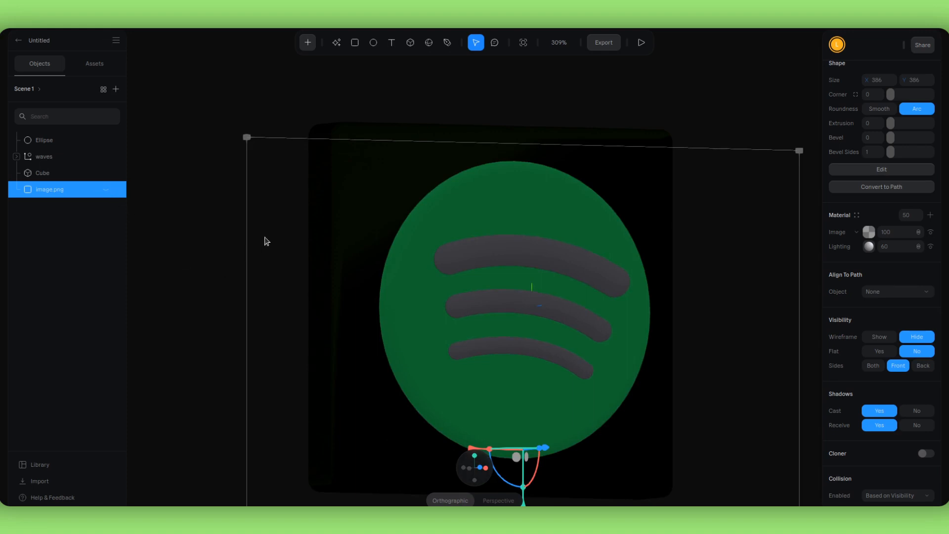
pyautogui.click(733, 104)
pyautogui.moveTo(719, 295)
pyautogui.keyDown('alt'); pyautogui.mouseDown()
pyautogui.moveTo(660, 298)
pyautogui.moveTo(735, 299)
pyautogui.mouseUp(); pyautogui.keyUp('alt')
# - Change the green ellipse's Phong lighting color to a near-white tone
pyautogui.click(465, 298)
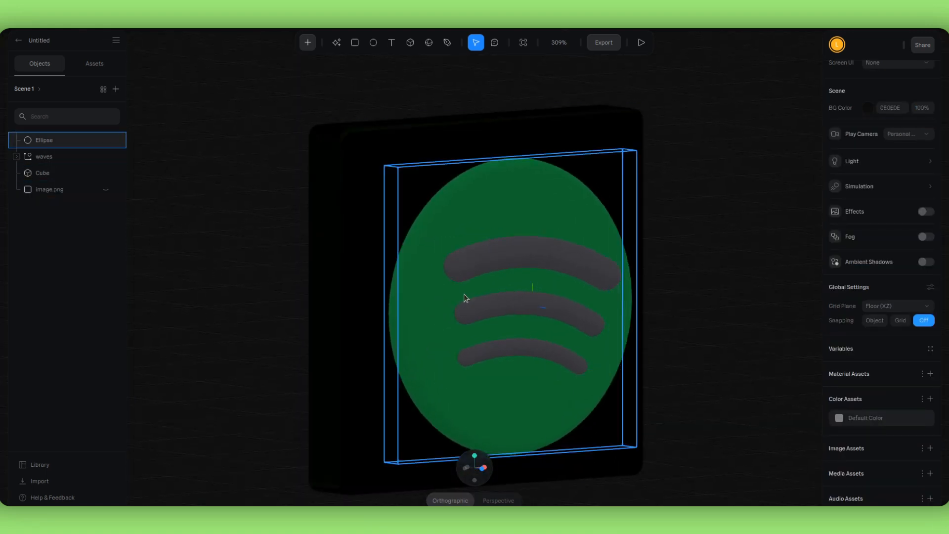
pyautogui.click(435, 295)
pyautogui.scroll(-5, 850, 341)
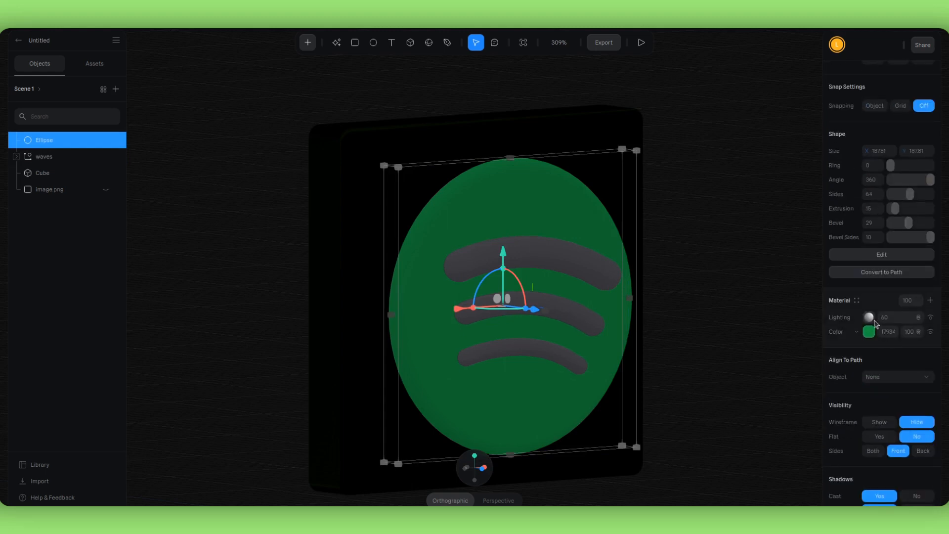
pyautogui.click(870, 319)
pyautogui.click(868, 354)
pyautogui.click(832, 381)
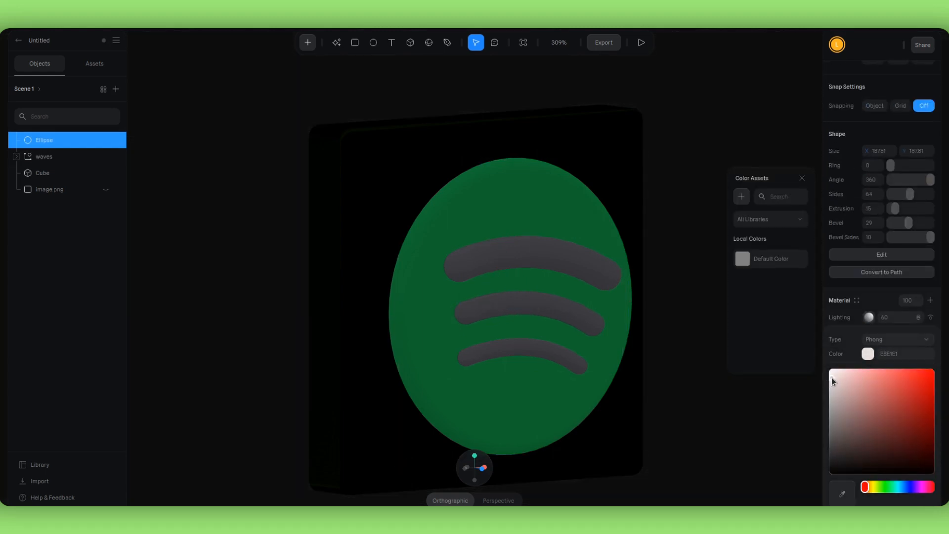
pyautogui.click(702, 289)
# - Add a Matcap layer beneath the ellipse's Lighting layer, using the black glossy sphere with the bright rim
pyautogui.click(493, 204)
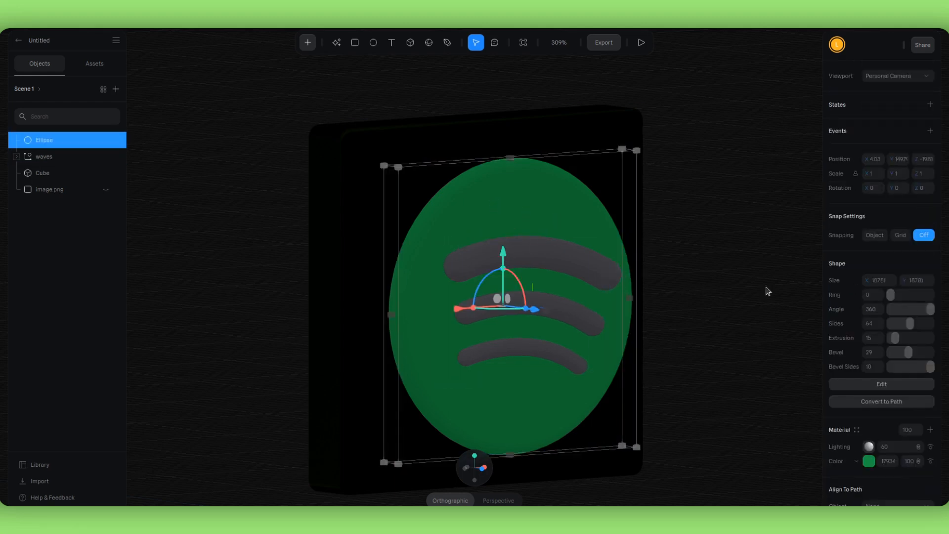
pyautogui.scroll(-5, 915, 307)
pyautogui.click(931, 300)
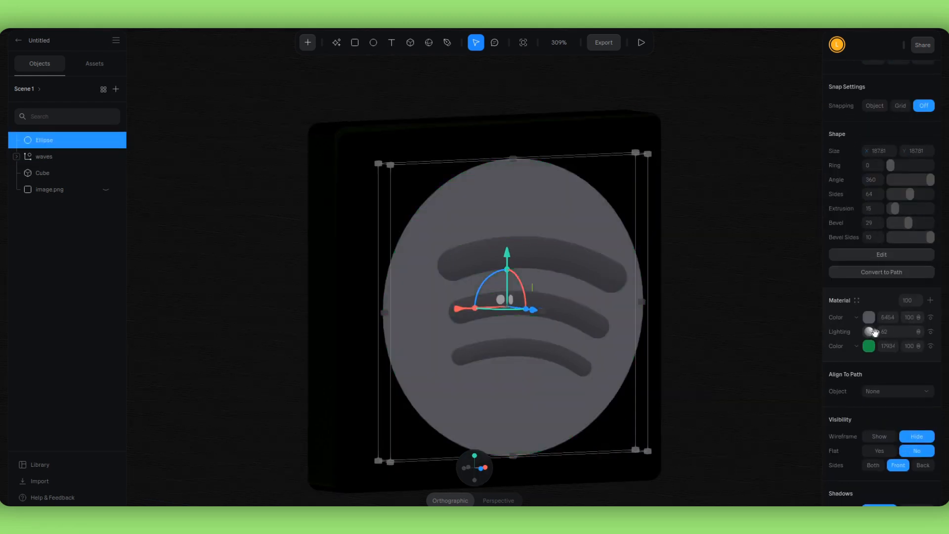
pyautogui.moveTo(840, 313); pyautogui.dragTo(843, 330)
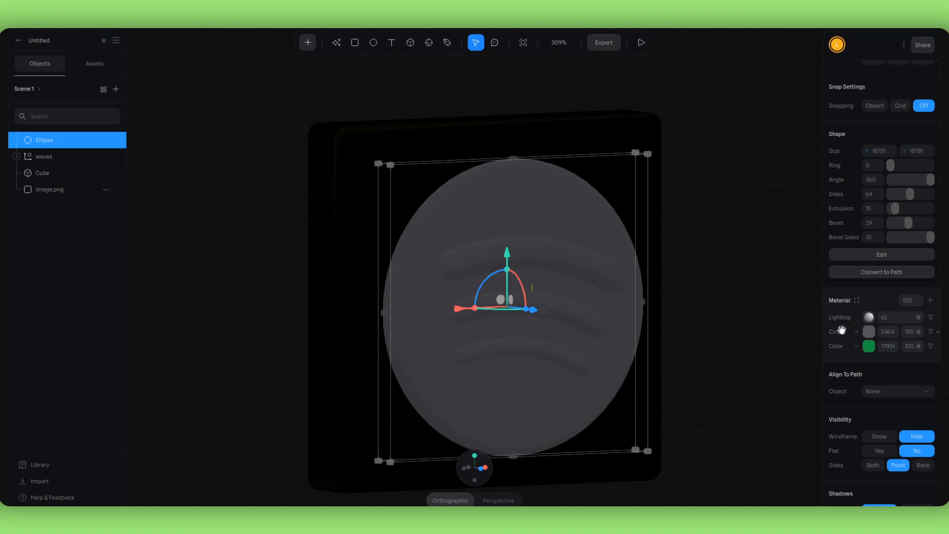
pyautogui.click(870, 332)
pyautogui.click(860, 334)
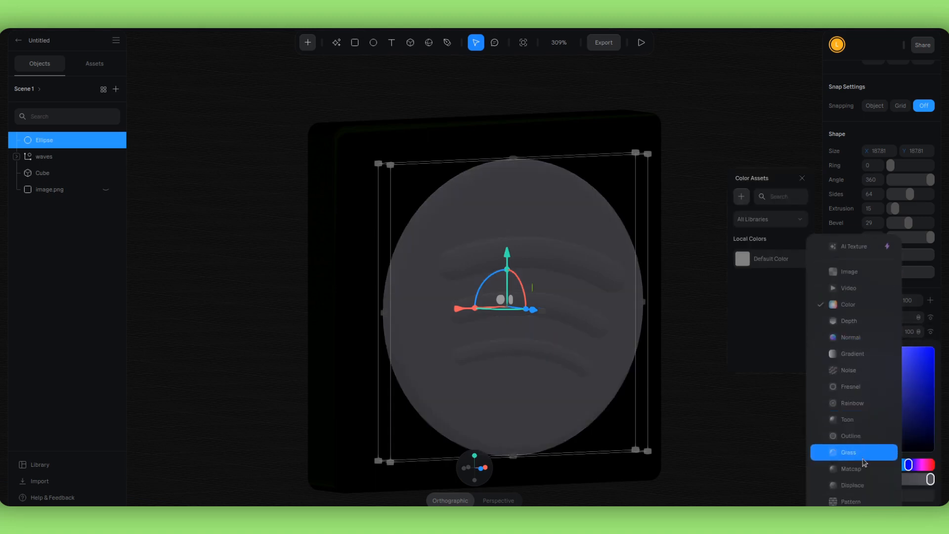
pyautogui.click(864, 471)
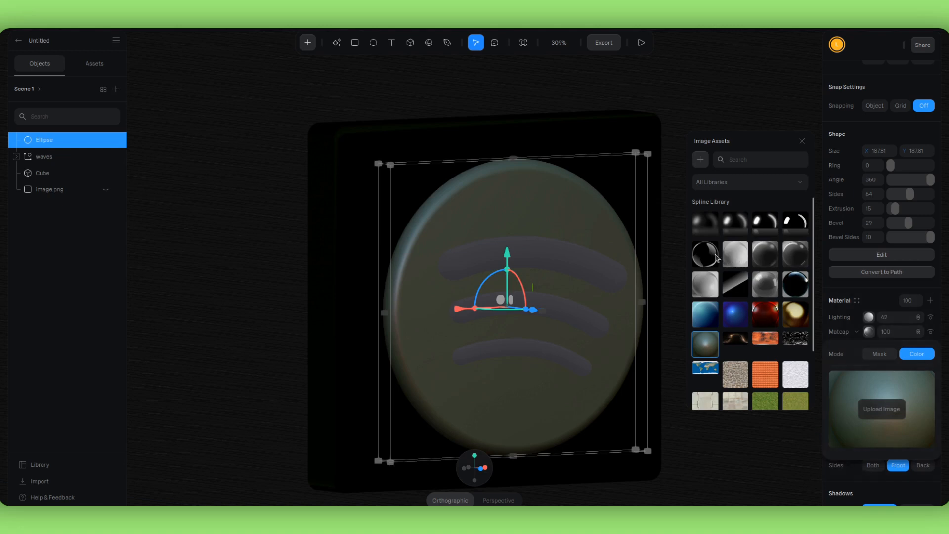
pyautogui.click(713, 256)
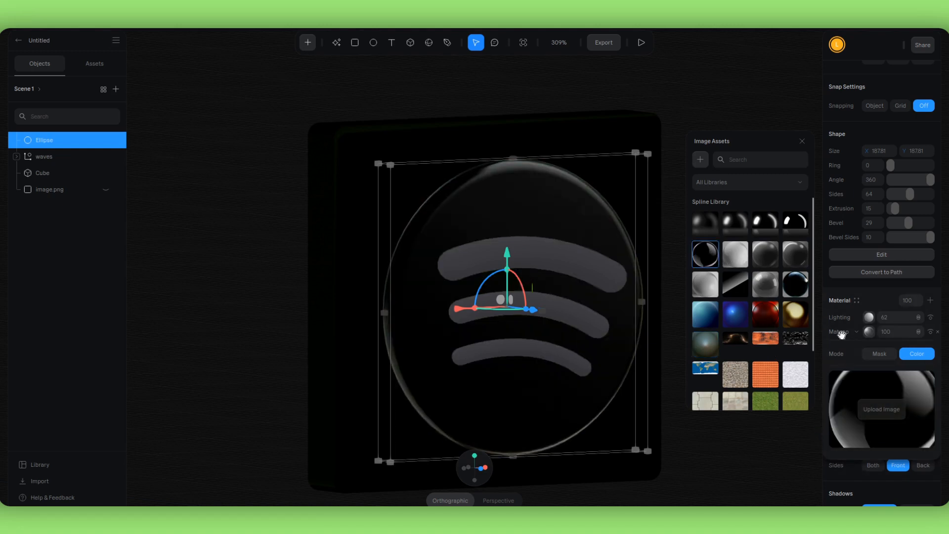
# - Change the blend mode of the ellipse's Matcap layer so its highlights overlay the green, and check the disc from another angle
pyautogui.click(885, 301)
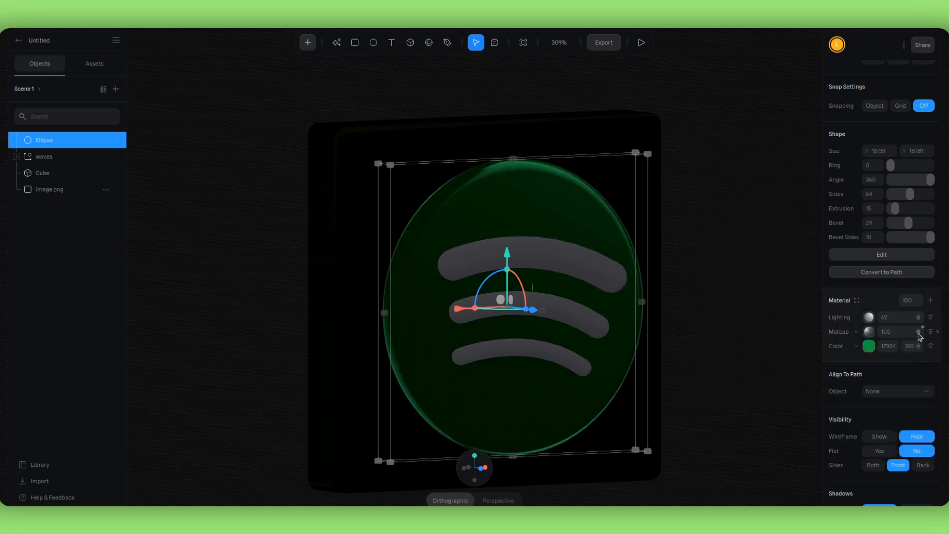
pyautogui.click(929, 348)
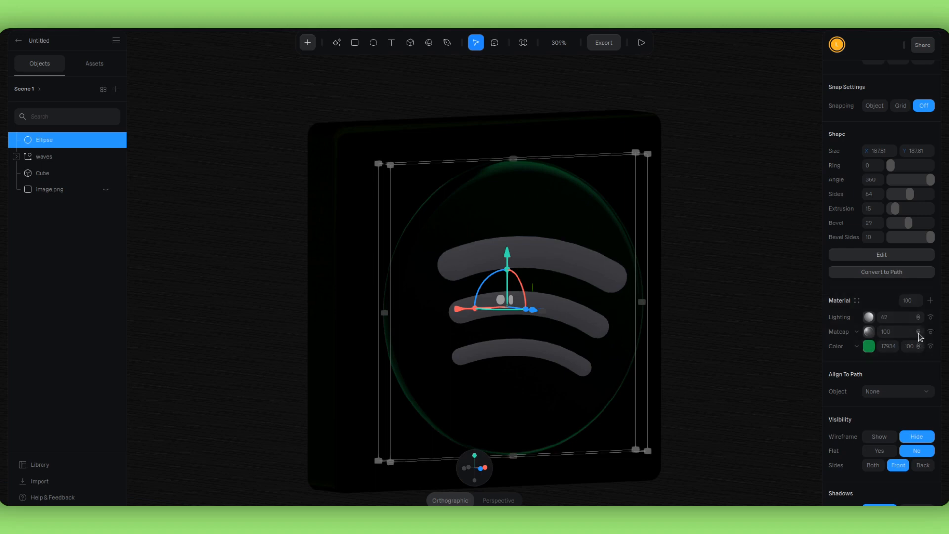
pyautogui.click(927, 362)
pyautogui.click(760, 255)
pyautogui.keyDown('alt'); pyautogui.moveTo(751, 284); pyautogui.dragTo(698, 290); pyautogui.keyUp('alt')
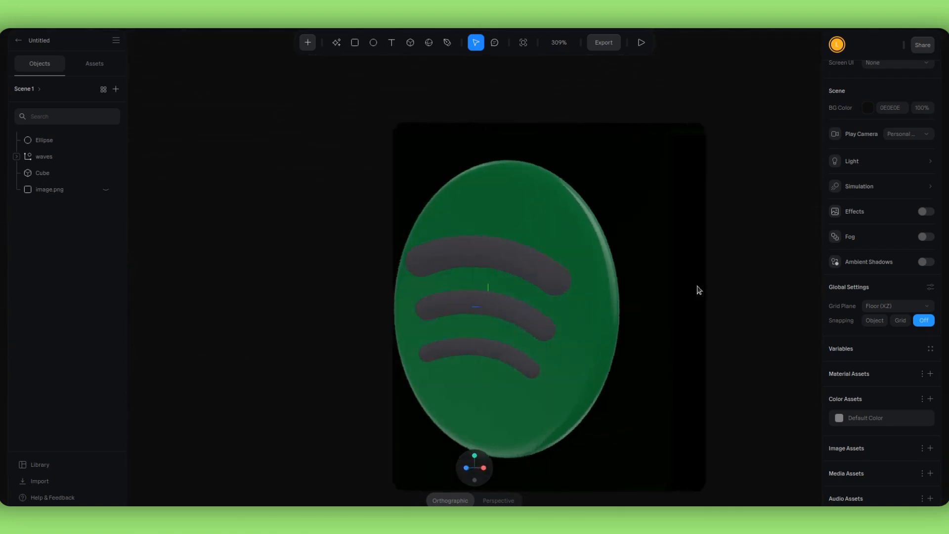
# - Color the lowest wave near-black
pyautogui.doubleClick(512, 351)
pyautogui.scroll(-6, 843, 388)
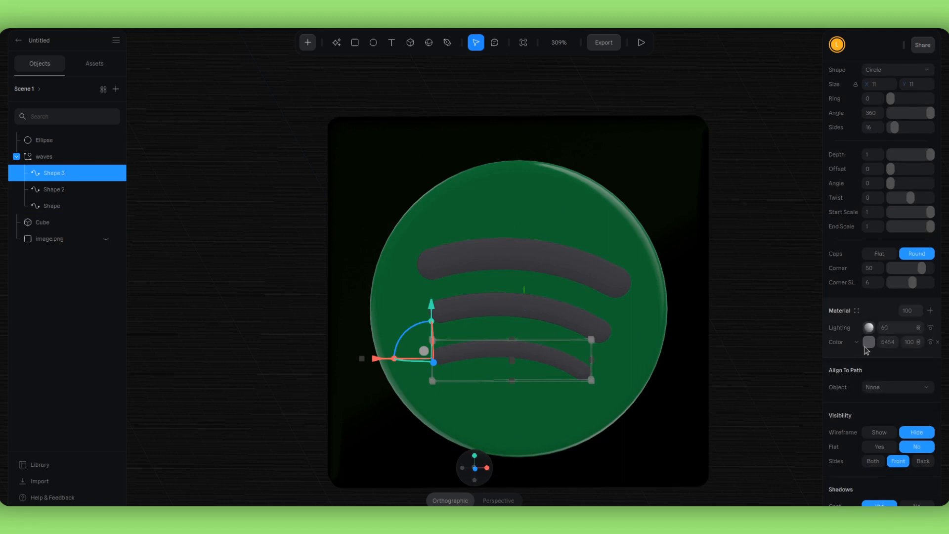
pyautogui.click(869, 342)
pyautogui.moveTo(856, 438); pyautogui.dragTo(840, 456)
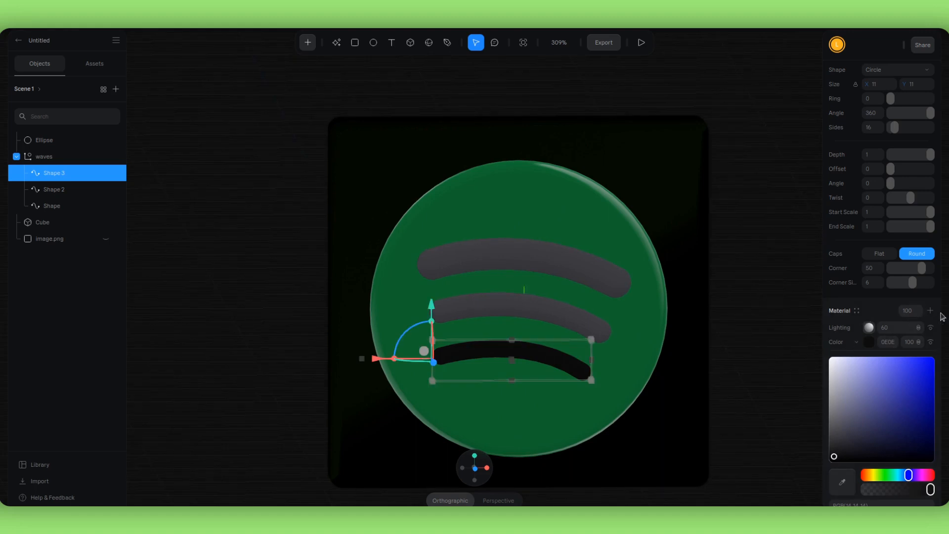
# - Add a Matcap layer with the black bright-rimmed sphere to the lowest wave and place it beneath the Lighting layer
pyautogui.click(931, 311)
pyautogui.click(864, 329)
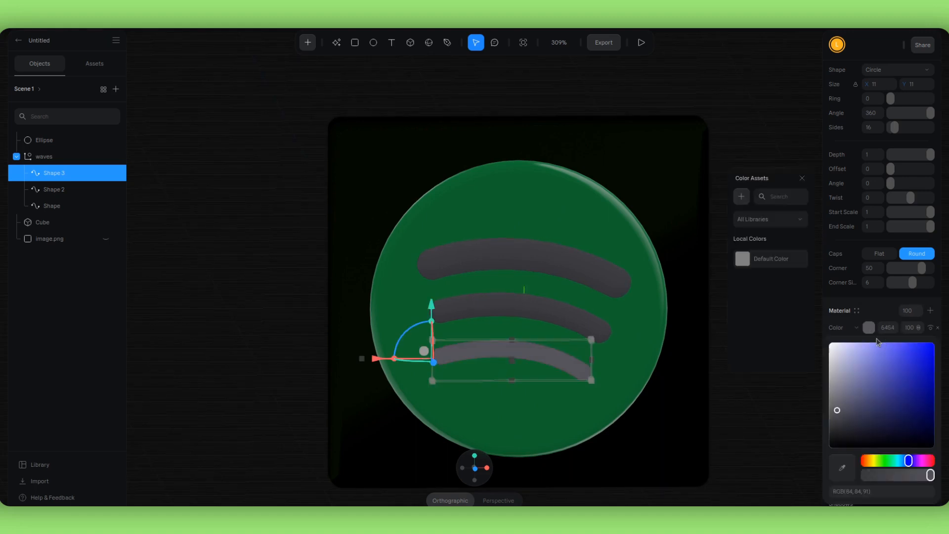
pyautogui.click(856, 328)
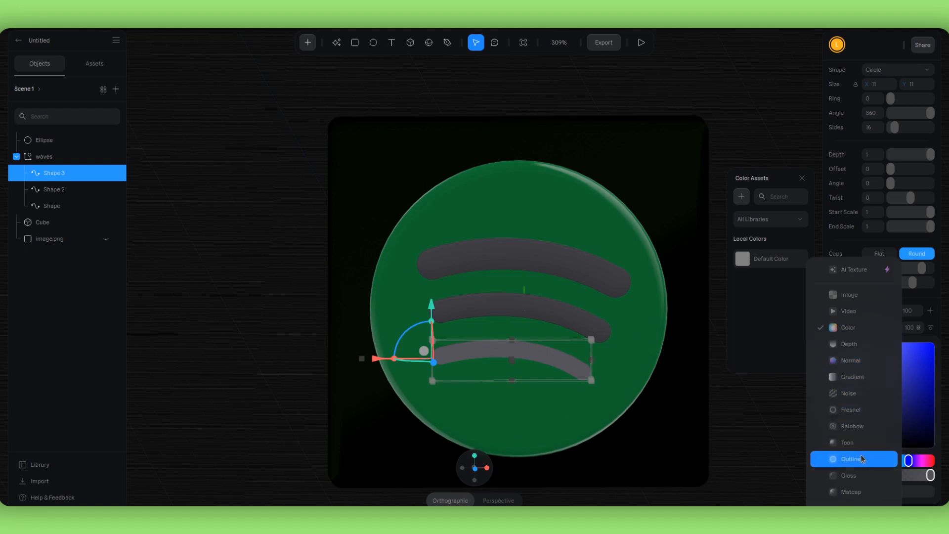
pyautogui.click(860, 491)
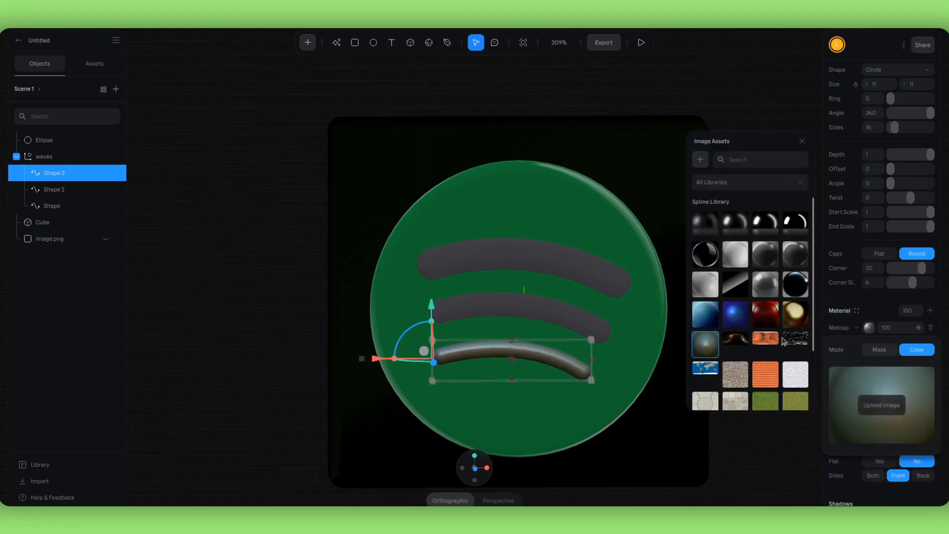
pyautogui.click(706, 255)
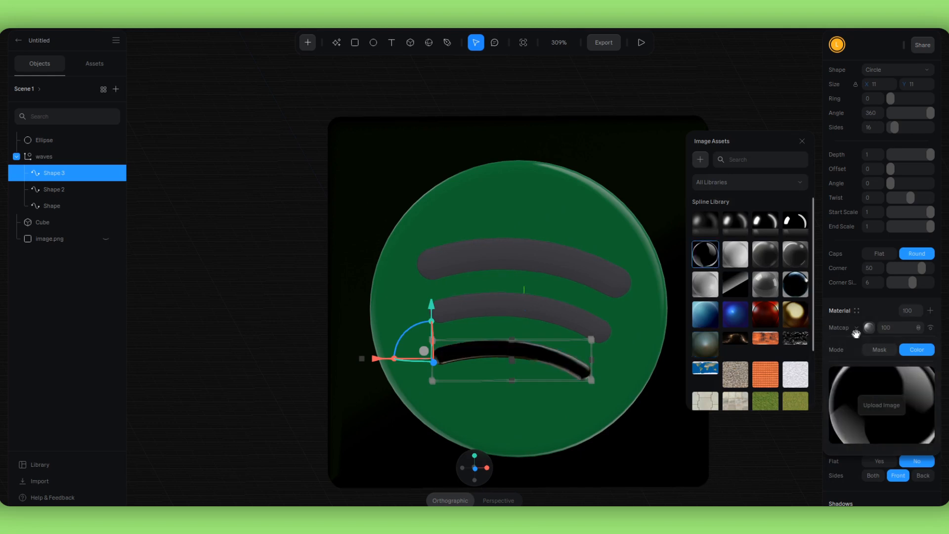
pyautogui.click(885, 313)
pyautogui.moveTo(912, 329); pyautogui.dragTo(909, 344)
pyautogui.click(763, 299)
pyautogui.moveTo(759, 300); pyautogui.dragTo(714, 309, button='middle')
# - Save the lowest wave's material as a reusable material asset named wave
pyautogui.click(563, 314)
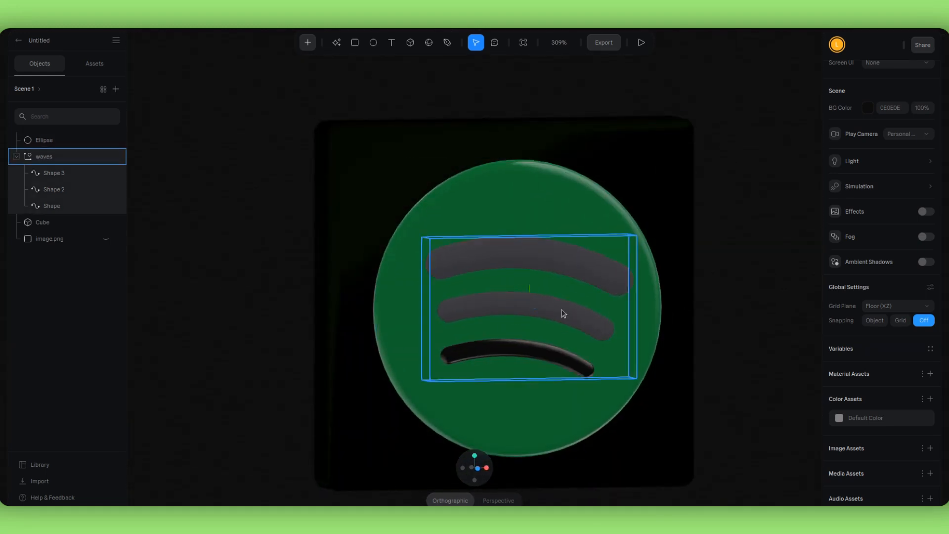
pyautogui.click(523, 354)
pyautogui.doubleClick(522, 353)
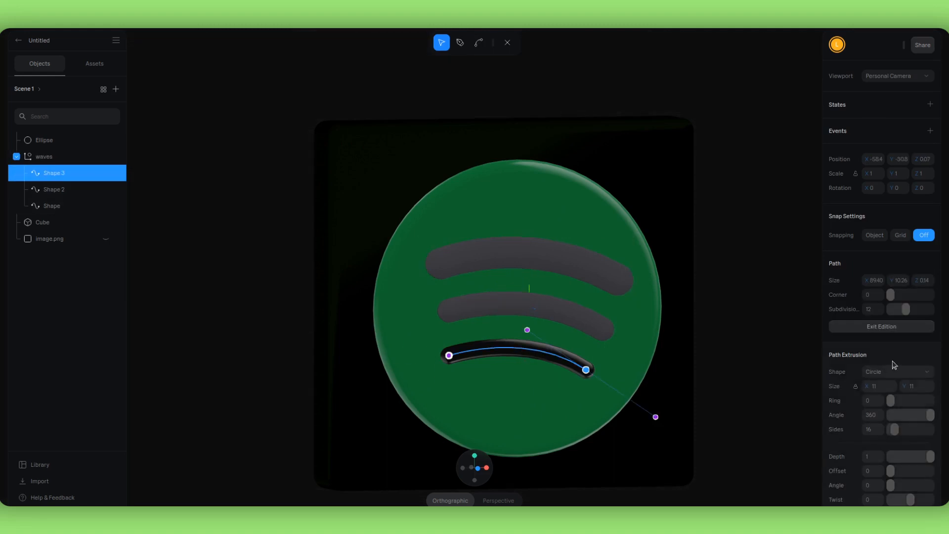
pyautogui.scroll(-6, 893, 365)
pyautogui.click(793, 335)
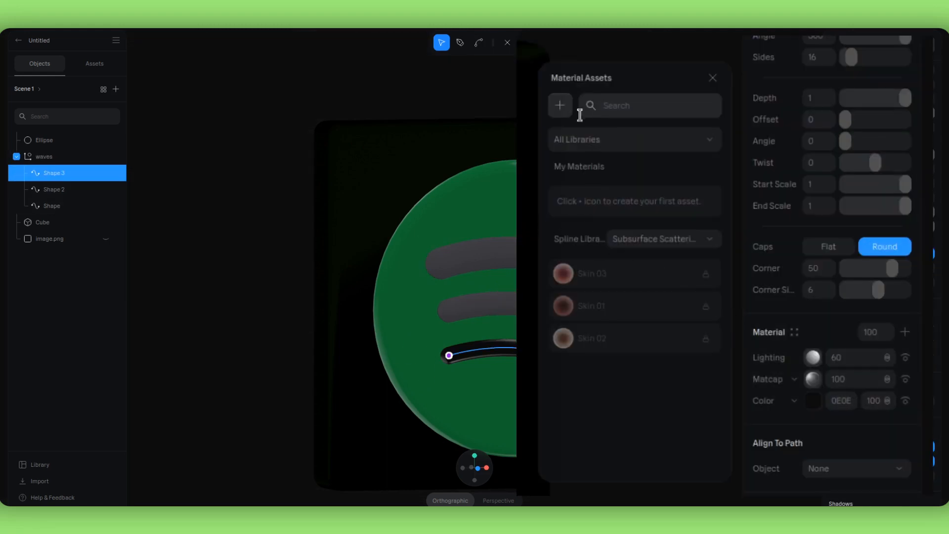
pyautogui.click(560, 106)
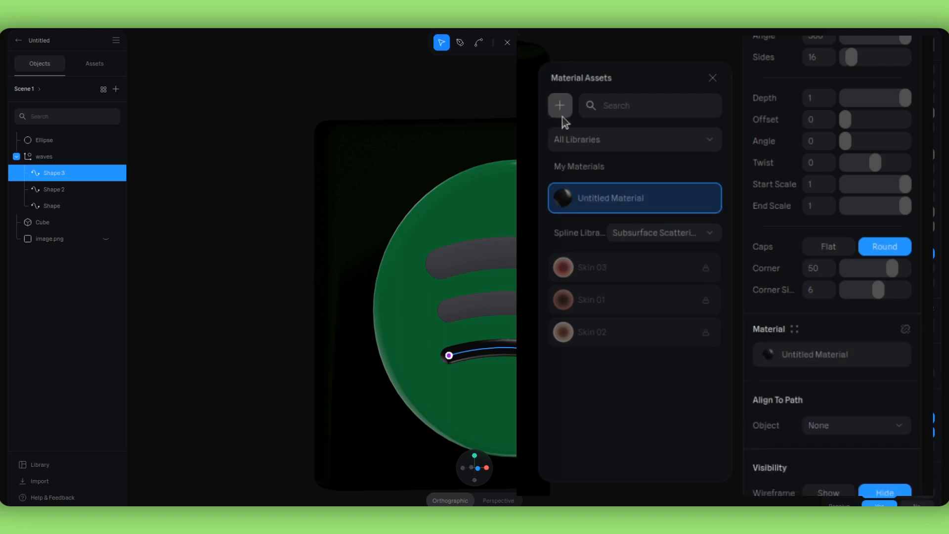
pyautogui.doubleClick(614, 201)
pyautogui.write('wav')
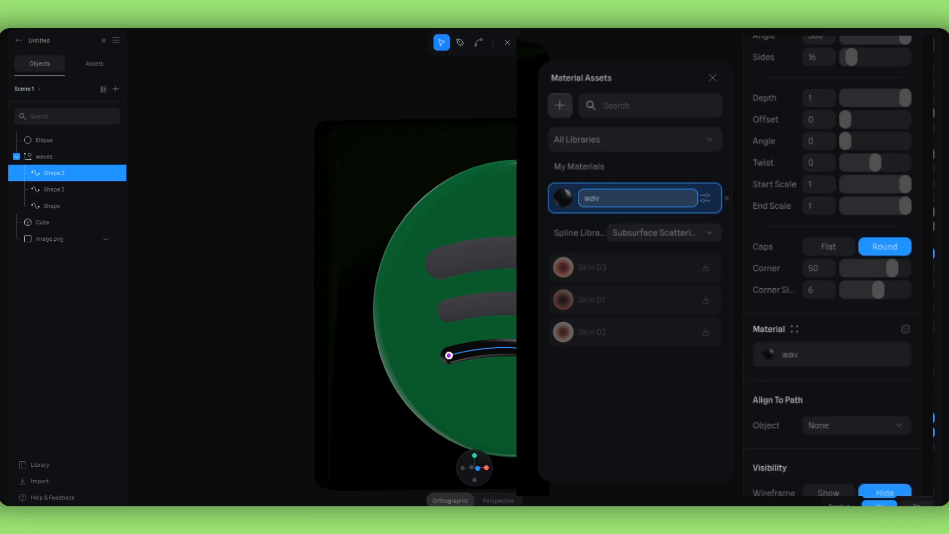
pyautogui.write('e')
pyautogui.press('Return')
# - Apply the wave material asset to the middle wave
pyautogui.click(563, 313)
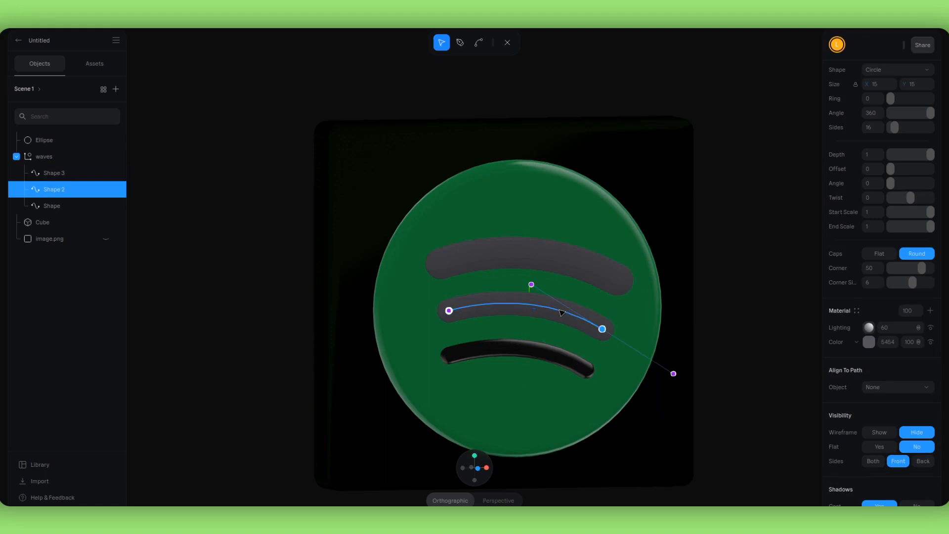
pyautogui.scroll(-2, 851, 376)
pyautogui.scroll(2, 851, 376)
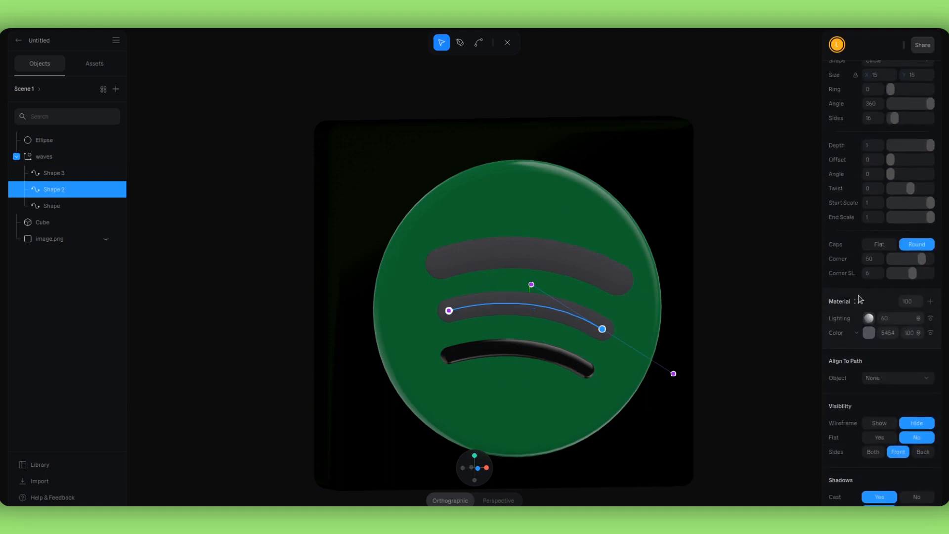
pyautogui.click(857, 299)
pyautogui.click(711, 222)
pyautogui.click(548, 249)
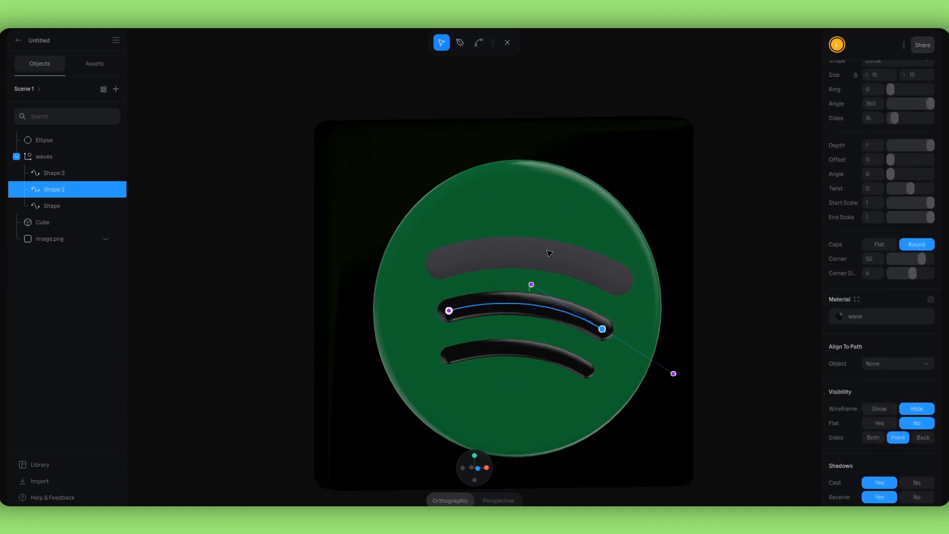
# - Apply the wave material asset to the top wave
pyautogui.click(549, 251)
pyautogui.scroll(-1, 863, 321)
pyautogui.scroll(1, 866, 312)
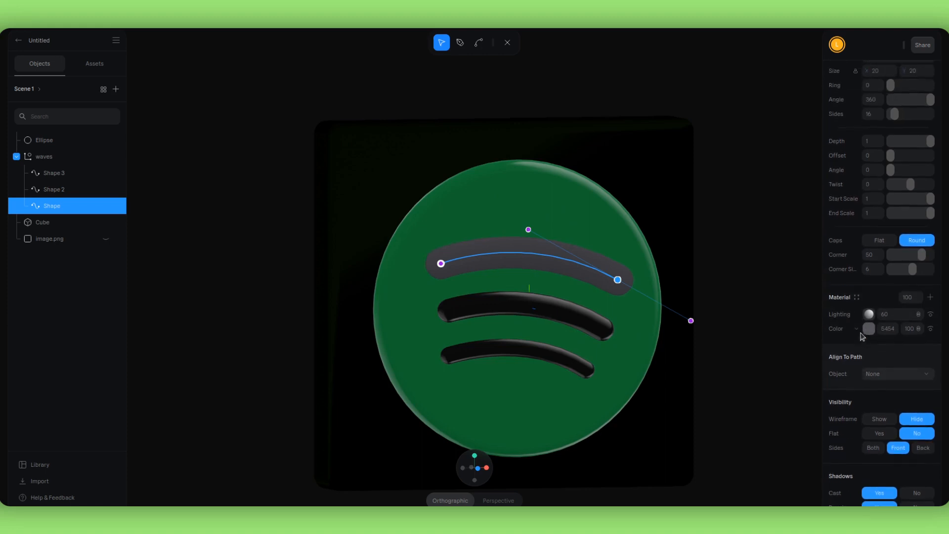
pyautogui.click(857, 301)
pyautogui.click(709, 226)
pyautogui.click(688, 81)
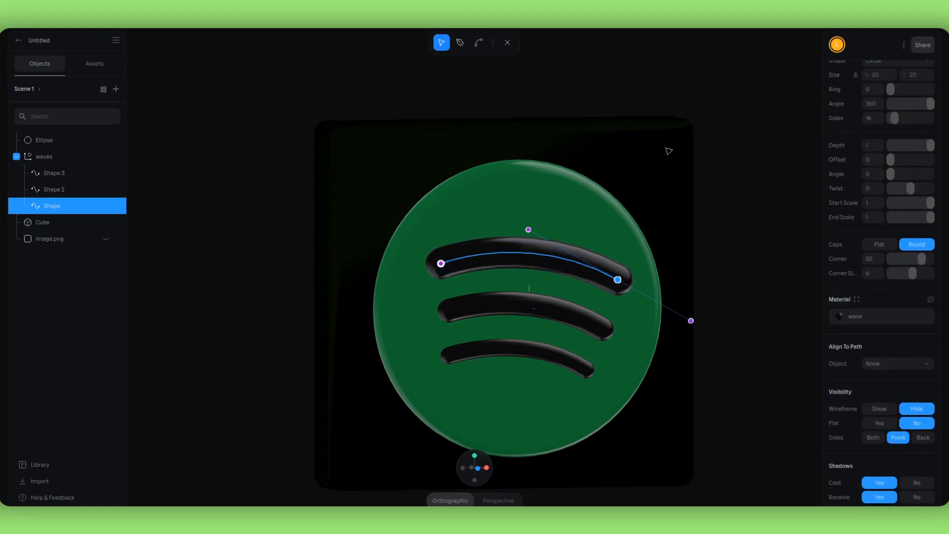
pyautogui.scroll(-4, 706, 223)
pyautogui.moveTo(696, 282)
pyautogui.mouseDown()
pyautogui.moveTo(636, 282)
pyautogui.moveTo(738, 278)
pyautogui.moveTo(681, 277)
pyautogui.mouseUp()
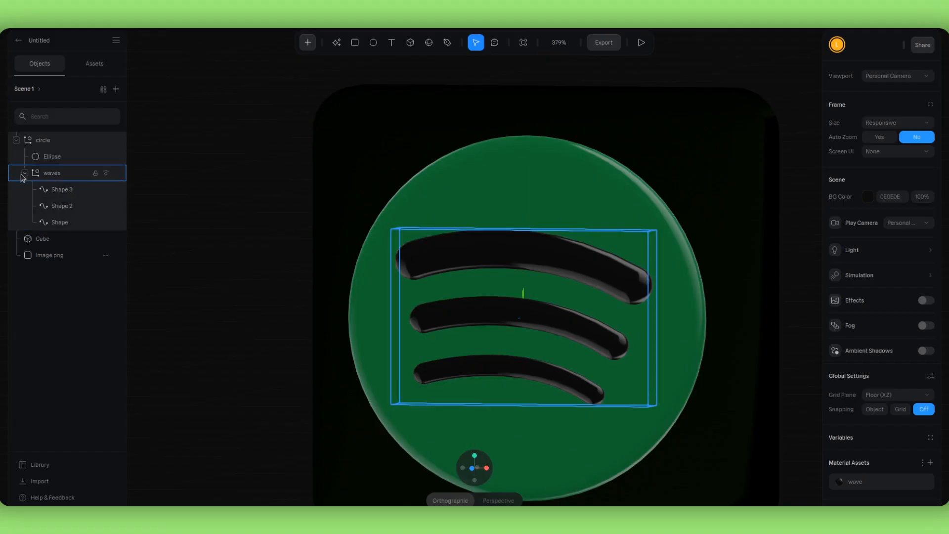
# - Collapse the waves group in the object list and add a new state to the group
pyautogui.click(23, 174)
pyautogui.click(207, 289)
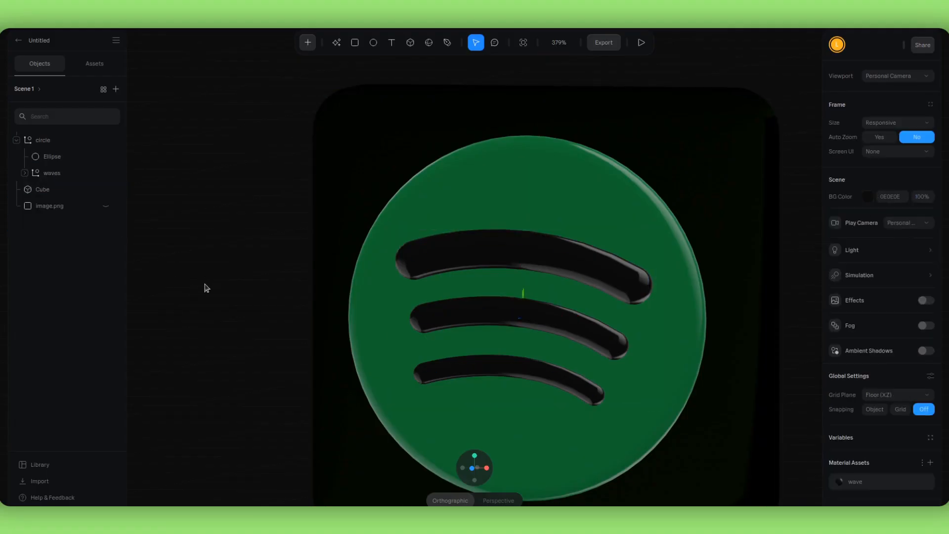
pyautogui.click(74, 179)
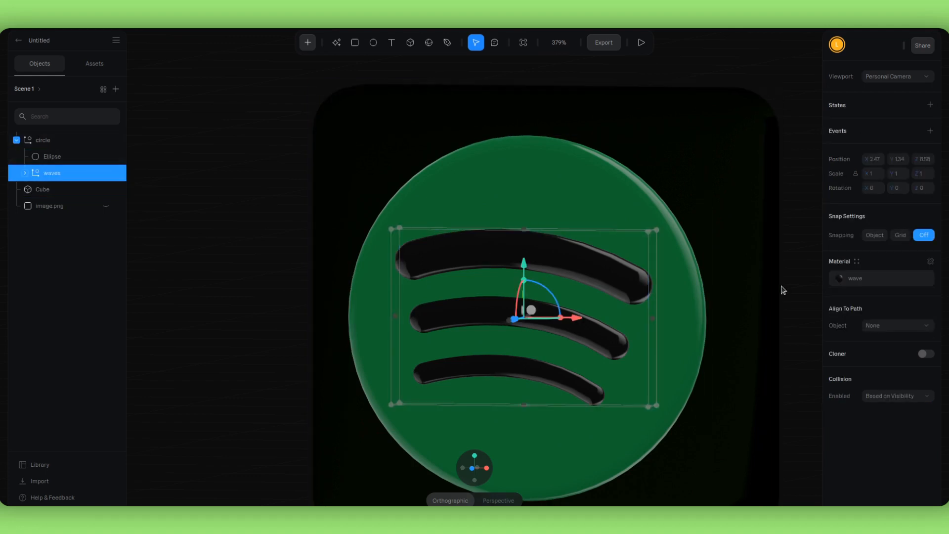
pyautogui.click(931, 106)
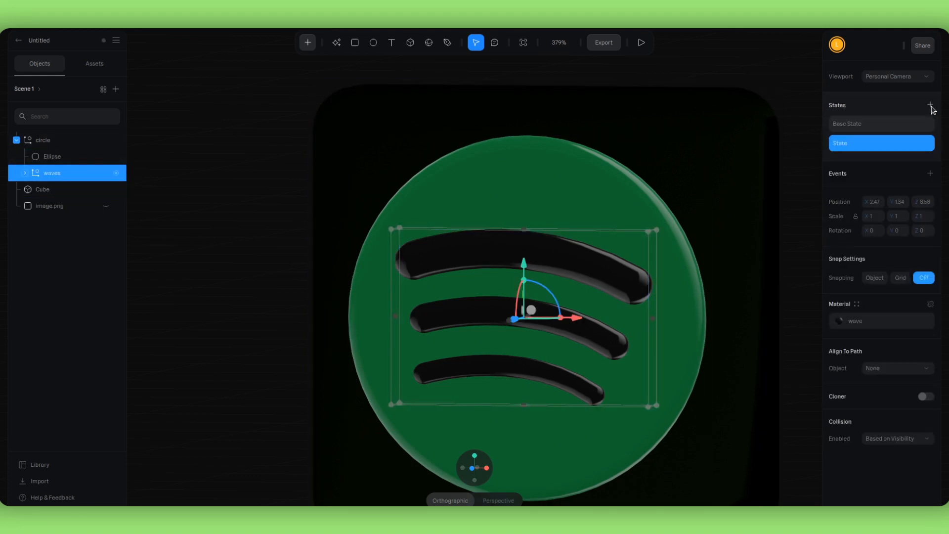
pyautogui.click(894, 128)
pyautogui.click(884, 147)
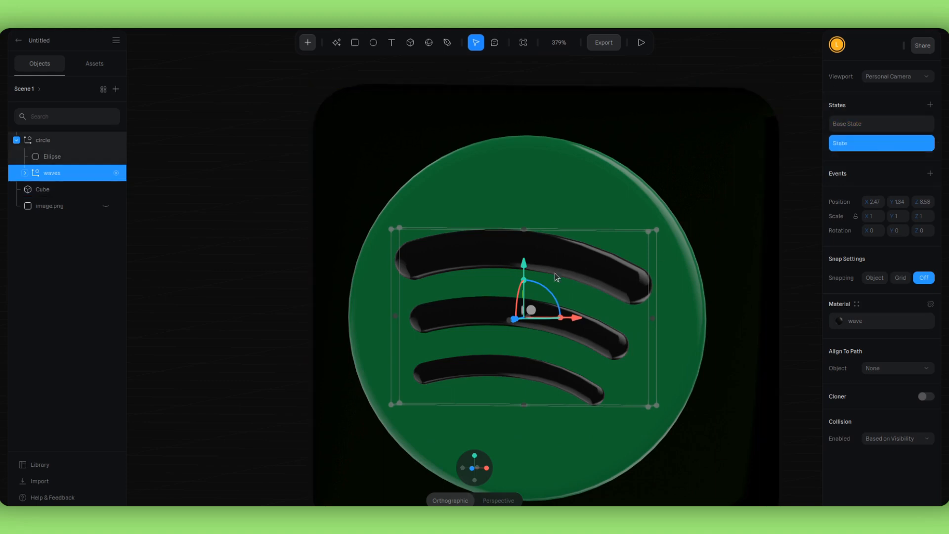
# - Raise the waves group to about Y 8.73 in the new state, compare both states and return to Base State
pyautogui.moveTo(524, 270); pyautogui.dragTo(524, 253)
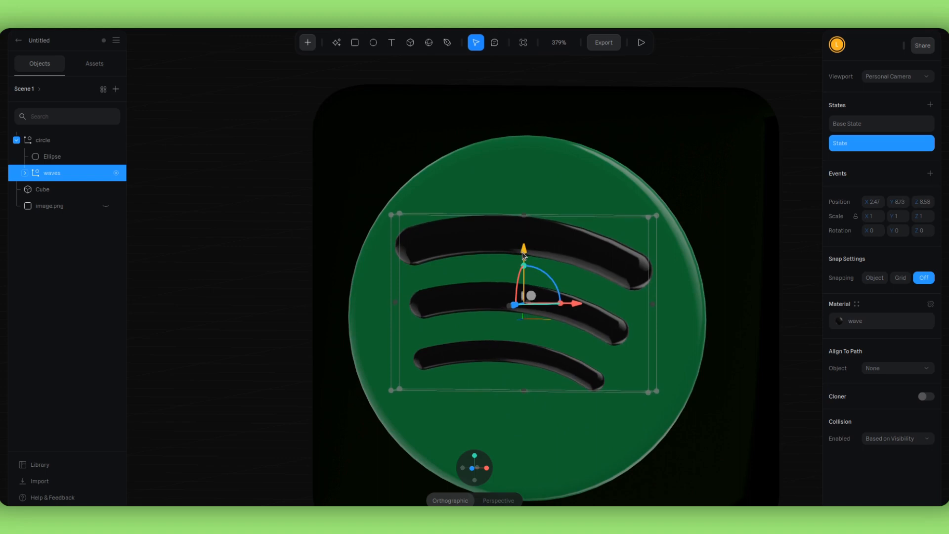
pyautogui.click(867, 127)
pyautogui.click(865, 145)
pyautogui.click(868, 126)
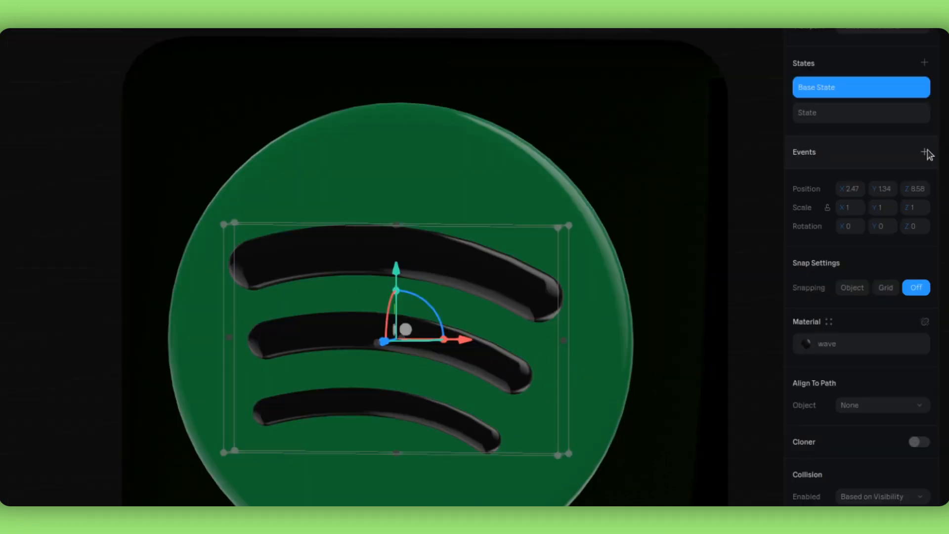
# - Add a Start event to the waves group and make its Transition action begin from Base State
pyautogui.click(931, 173)
pyautogui.click(687, 148)
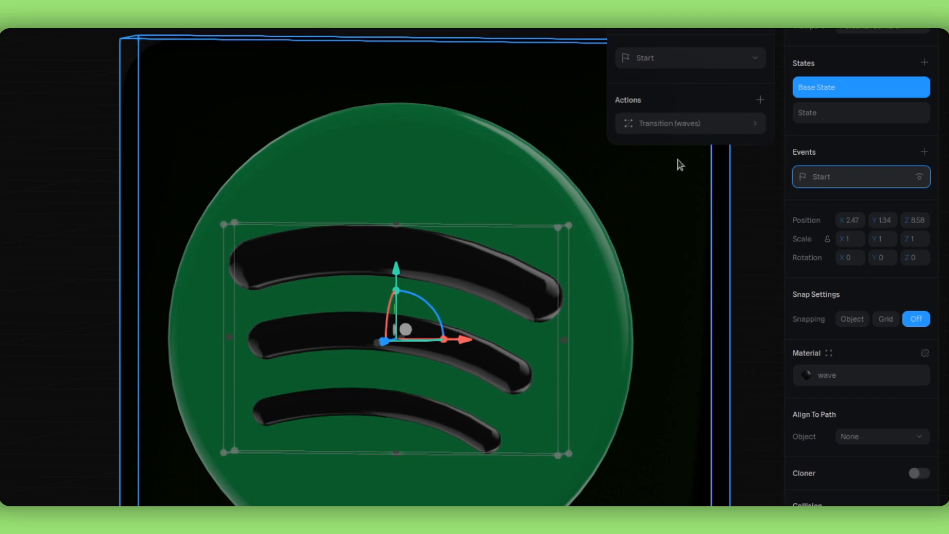
pyautogui.click(658, 125)
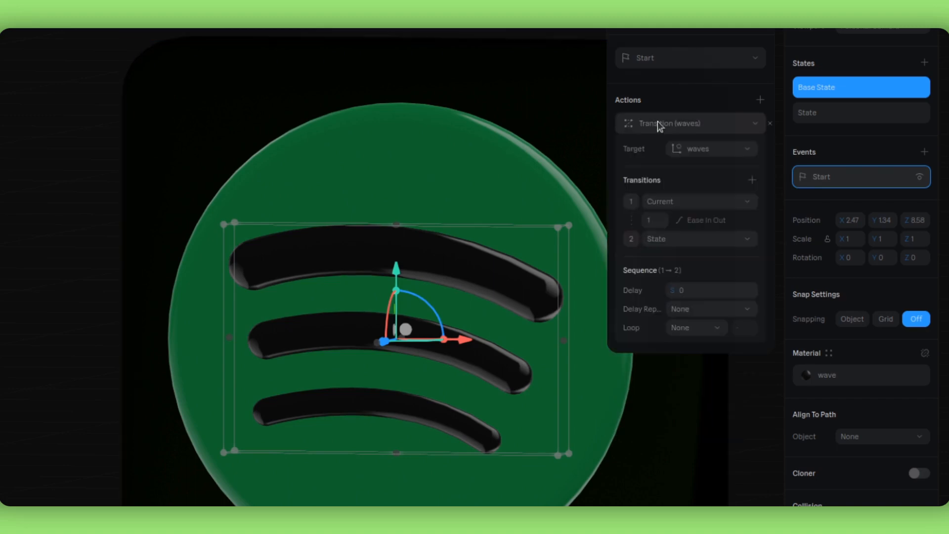
pyautogui.click(673, 200)
pyautogui.click(672, 234)
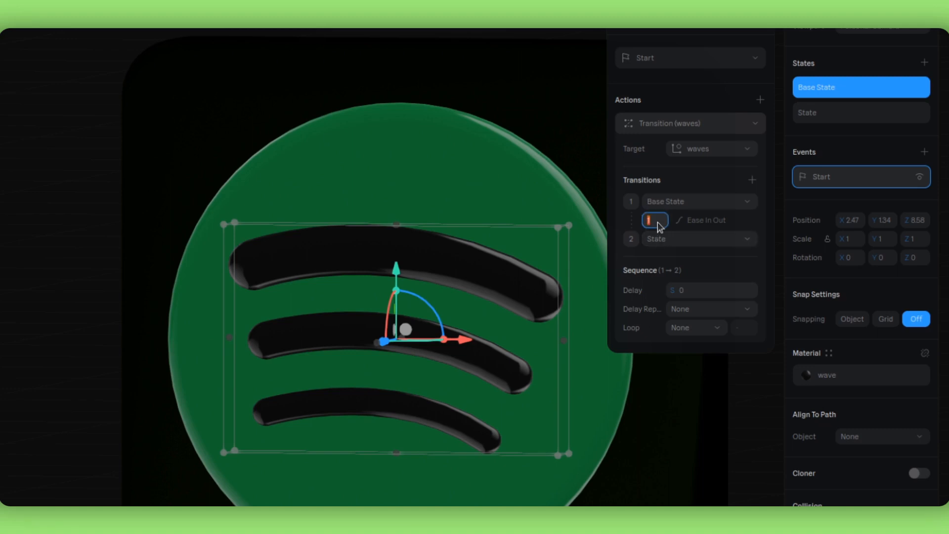
# - Set the waves transition's duration to 3, loop it infinitely with a Ping Pong cycle, and preview the animation
pyautogui.click(696, 309)
pyautogui.click(633, 288)
pyautogui.click(684, 328)
pyautogui.click(690, 364)
pyautogui.click(672, 348)
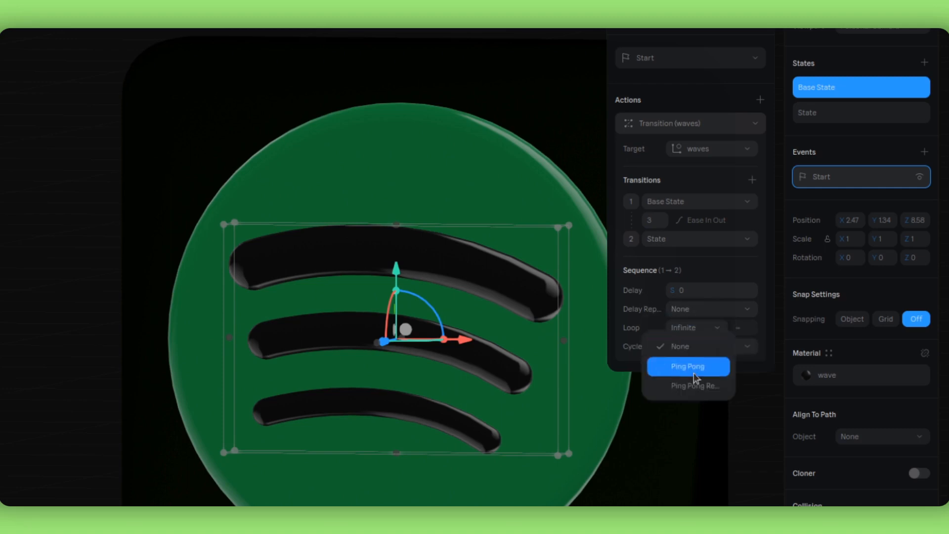
pyautogui.click(692, 367)
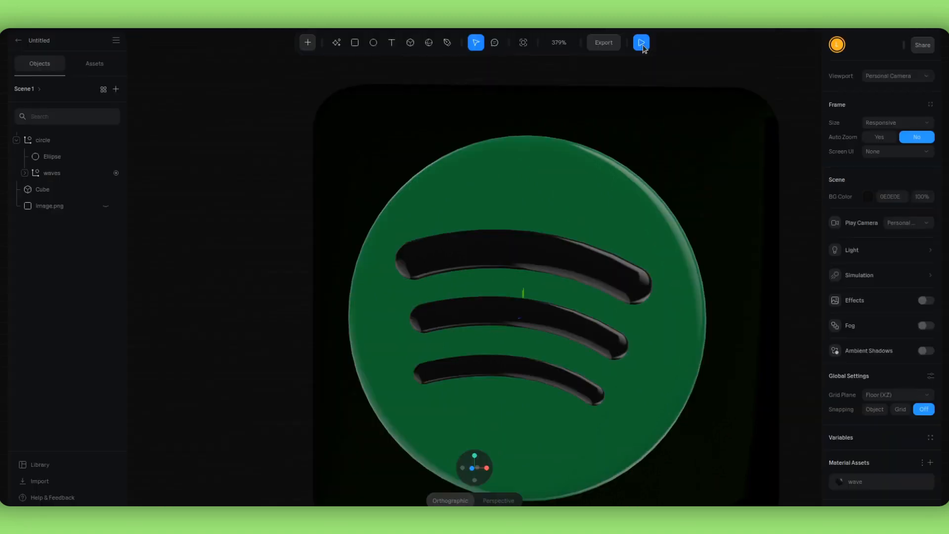
pyautogui.click(640, 40)
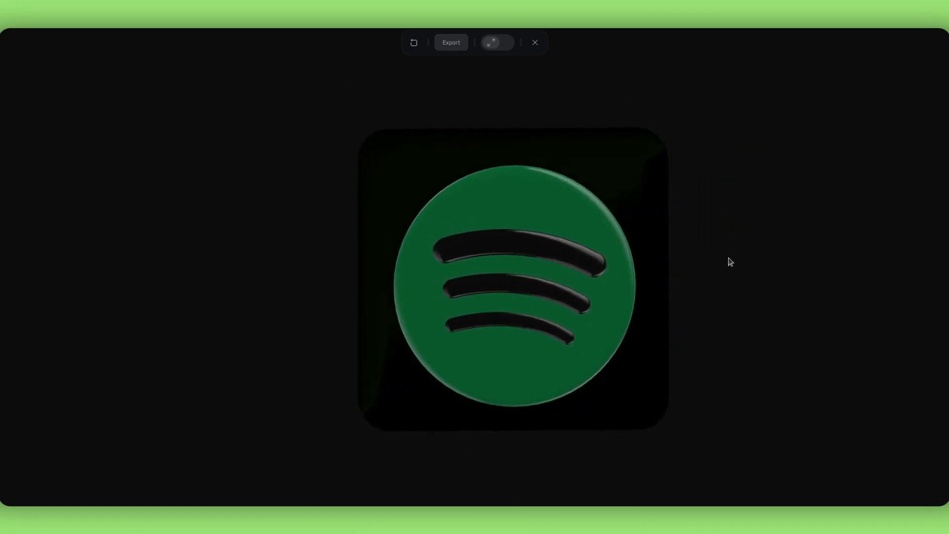
pyautogui.press('Escape')
# - Add a directional light with intensity 0.74, shadow size about 1492, blur 3.82 and penumbra 3.06
pyautogui.click(308, 45)
pyautogui.scroll(-5, 359, 198)
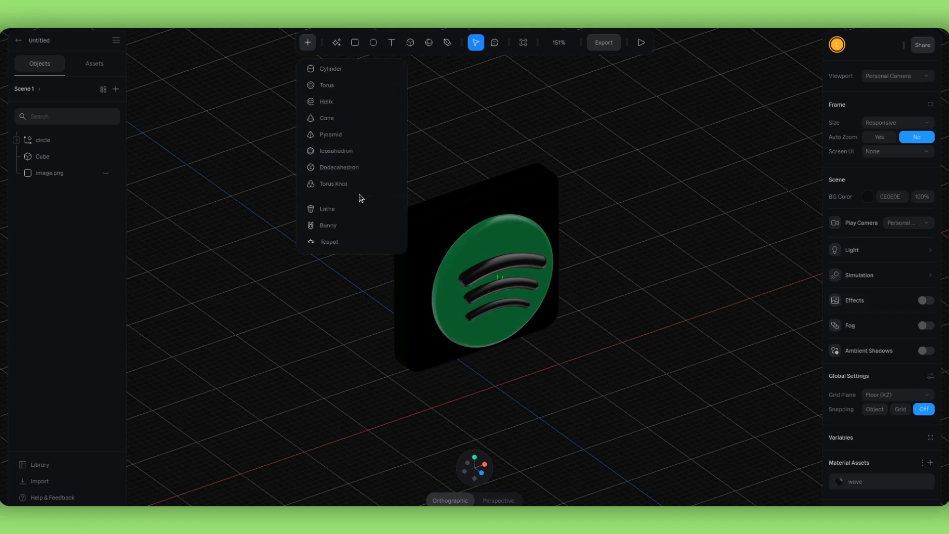
pyautogui.scroll(-3, 362, 199)
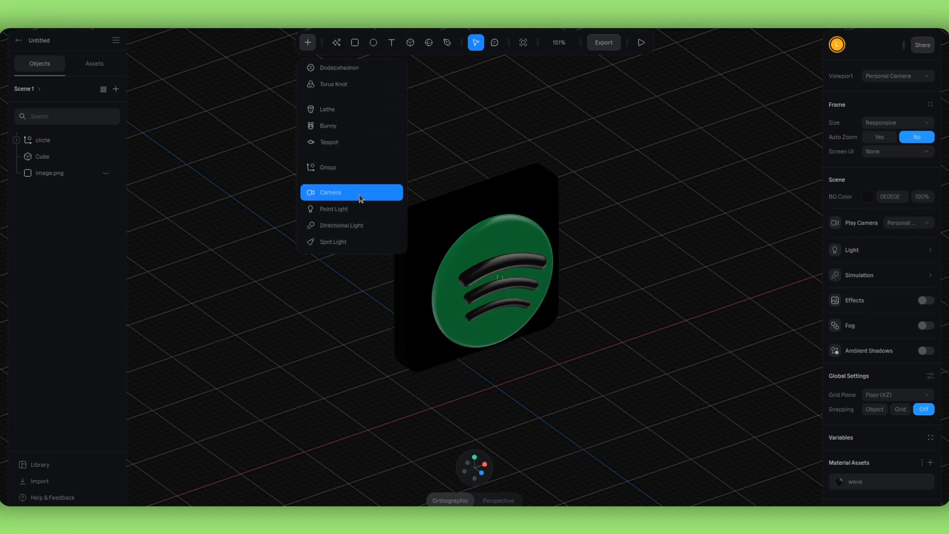
pyautogui.click(366, 225)
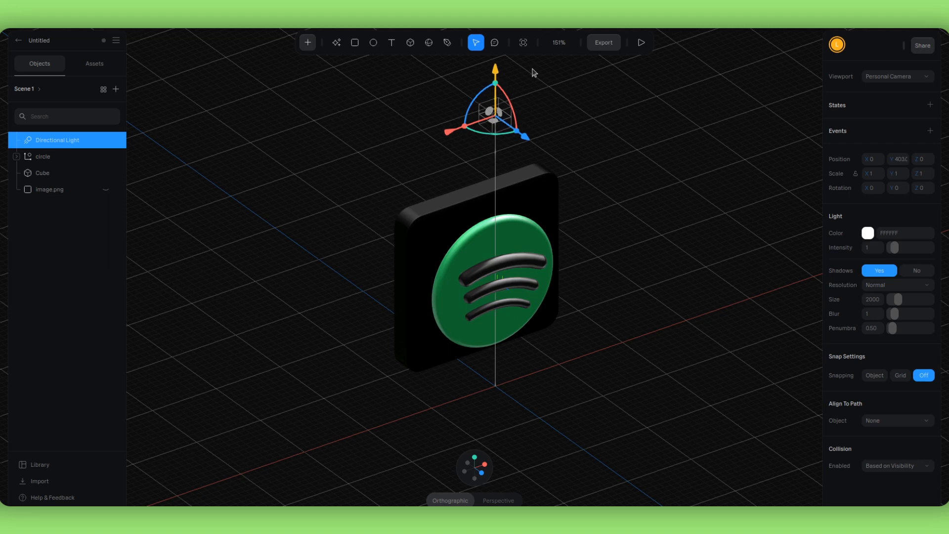
pyautogui.moveTo(626, 191); pyautogui.dragTo(615, 210, button='middle')
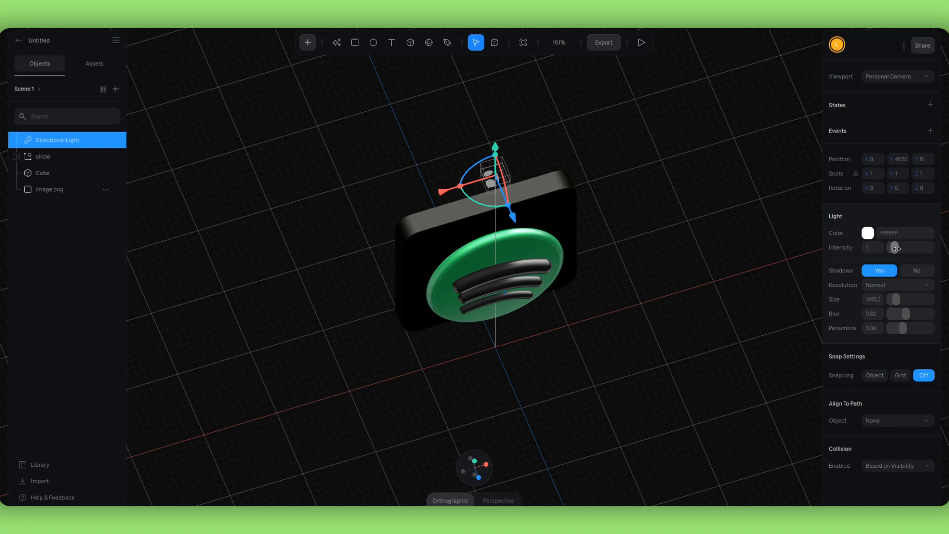
pyautogui.moveTo(896, 248); pyautogui.dragTo(895, 249)
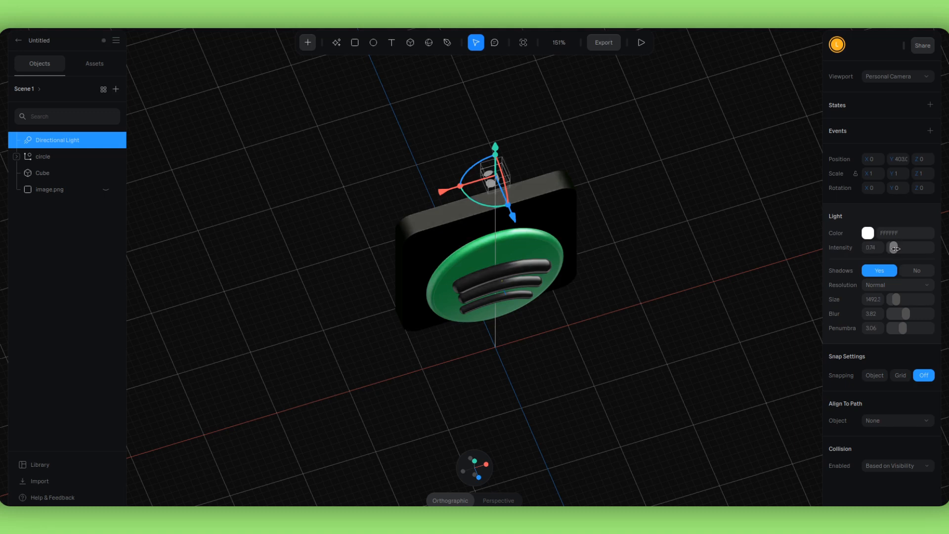
# - Change the directional light's colour to green 228F12
pyautogui.click(868, 233)
pyautogui.click(883, 369)
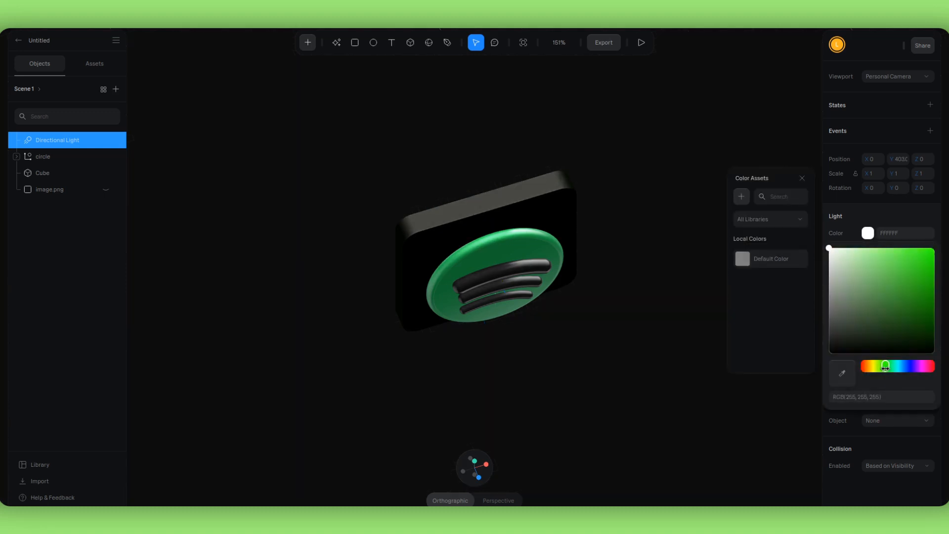
pyautogui.moveTo(900, 295); pyautogui.dragTo(922, 295)
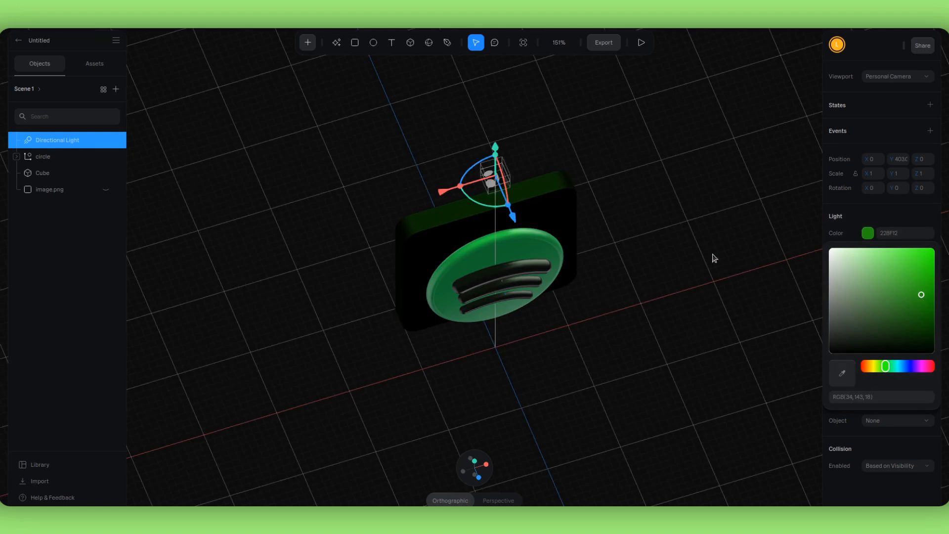
pyautogui.click(712, 258)
# - Move the directional light in front of the icon to about Z 215 and lower it to about Y 375
pyautogui.keyDown('alt'); pyautogui.moveTo(691, 266); pyautogui.dragTo(603, 233); pyautogui.keyUp('alt')
pyautogui.click(466, 100)
pyautogui.click(465, 100)
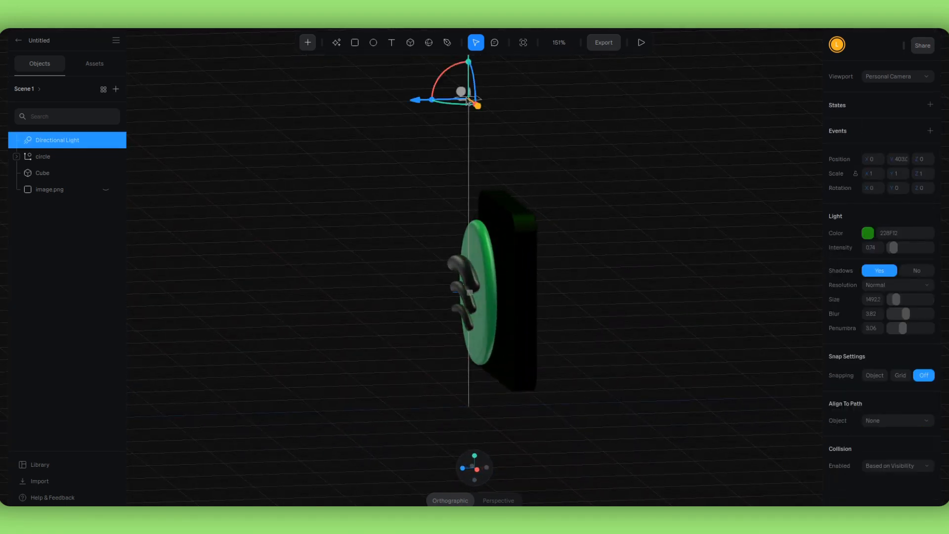
pyautogui.moveTo(413, 109); pyautogui.dragTo(295, 128)
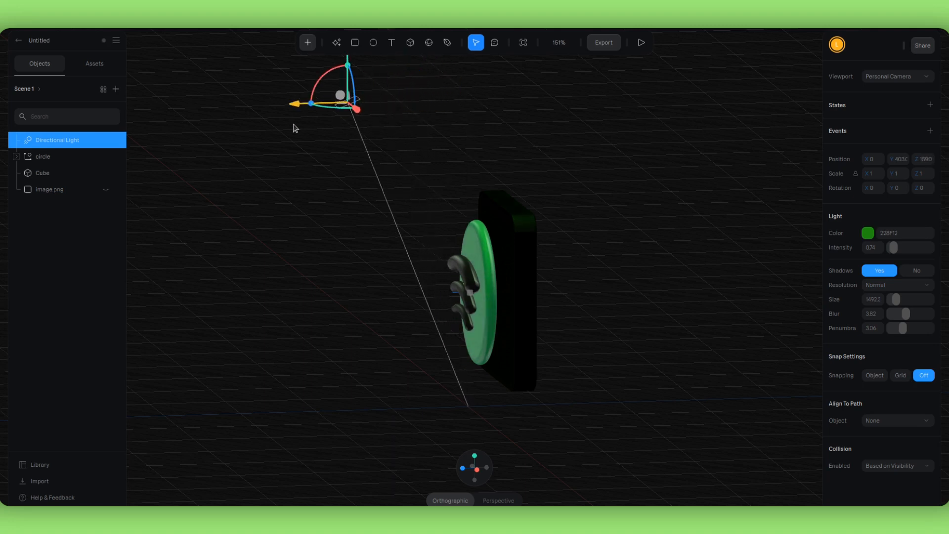
pyautogui.keyDown('alt'); pyautogui.moveTo(624, 194); pyautogui.dragTo(720, 242); pyautogui.keyUp('alt')
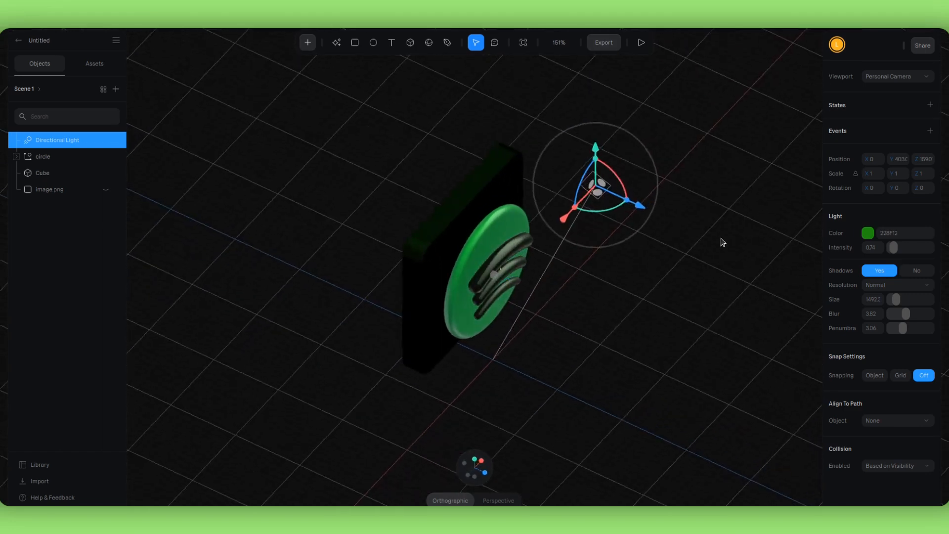
pyautogui.moveTo(640, 212); pyautogui.dragTo(677, 225)
pyautogui.moveTo(633, 169); pyautogui.dragTo(640, 185)
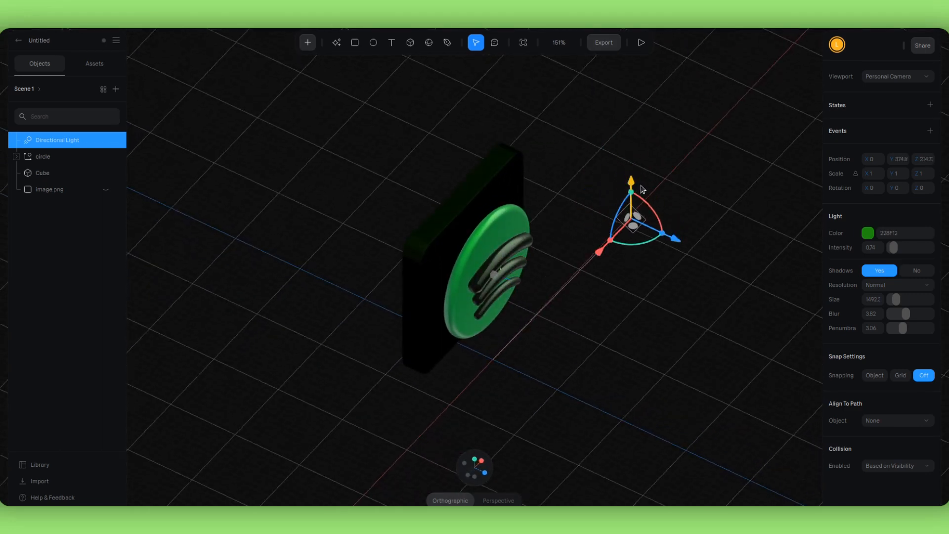
pyautogui.keyDown('alt'); pyautogui.moveTo(629, 315); pyautogui.dragTo(589, 297); pyautogui.keyUp('alt')
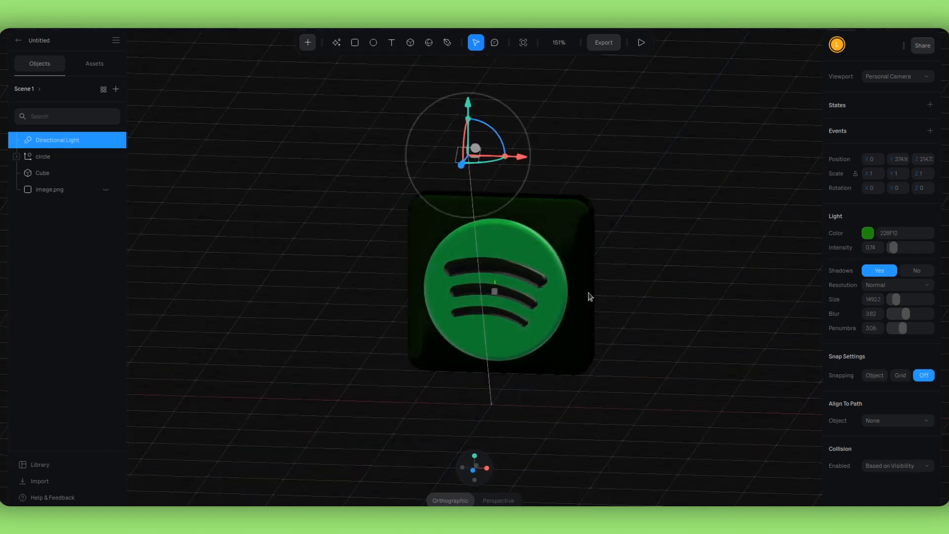
# - Preview the green-lit icon, view it from another angle and up close, and return to the editor
pyautogui.click(628, 74)
pyautogui.click(641, 42)
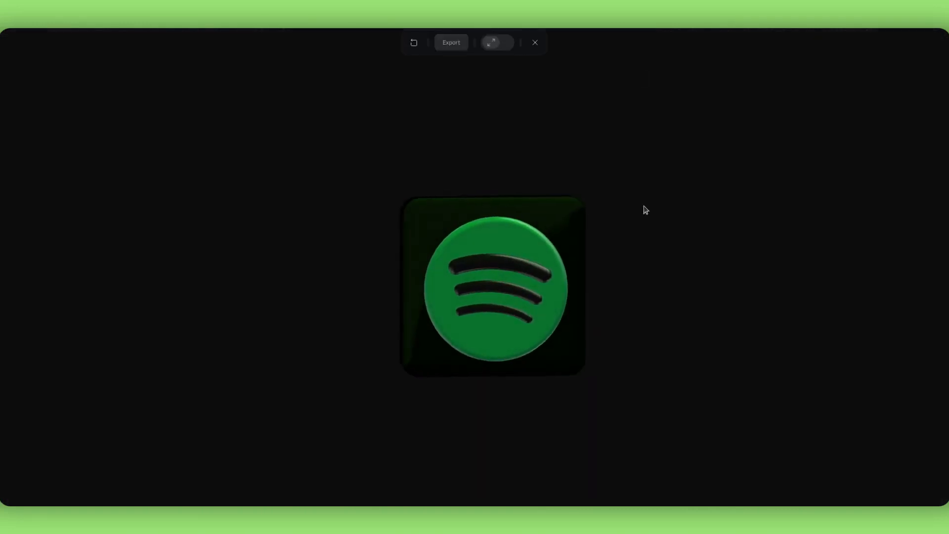
pyautogui.moveTo(644, 210); pyautogui.dragTo(626, 224)
pyautogui.scroll(5, 582, 235)
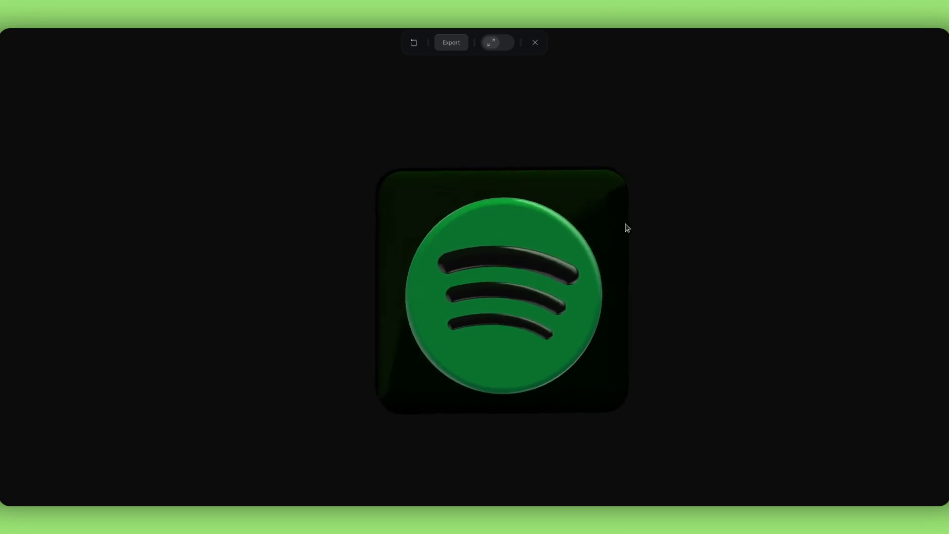
pyautogui.scroll(3, 587, 233)
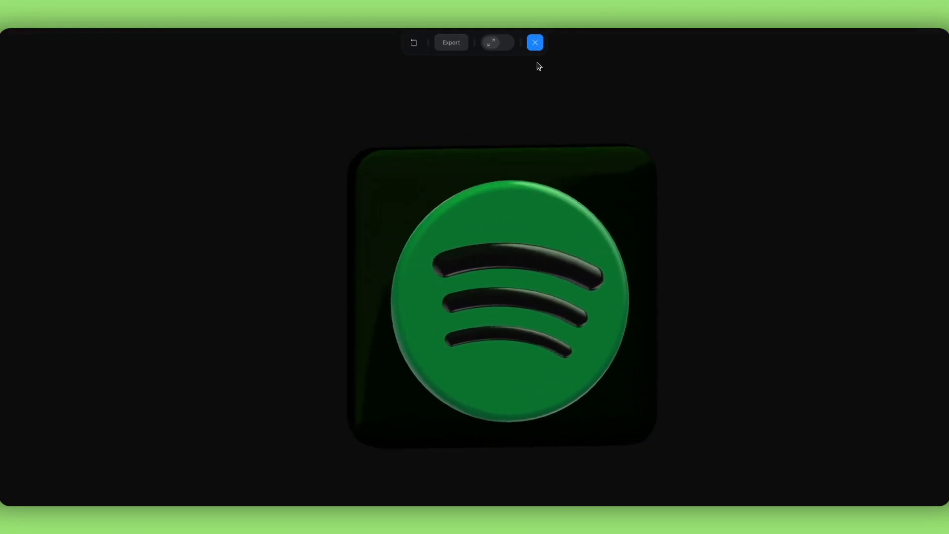
pyautogui.click(535, 43)
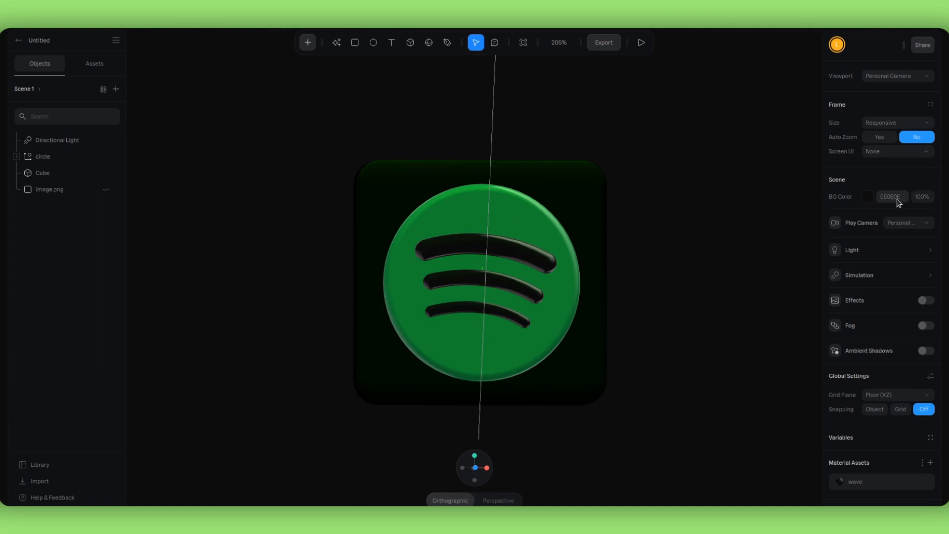
# - Change the scene's background colour to a very dark green and preview the scene
pyautogui.click(870, 199)
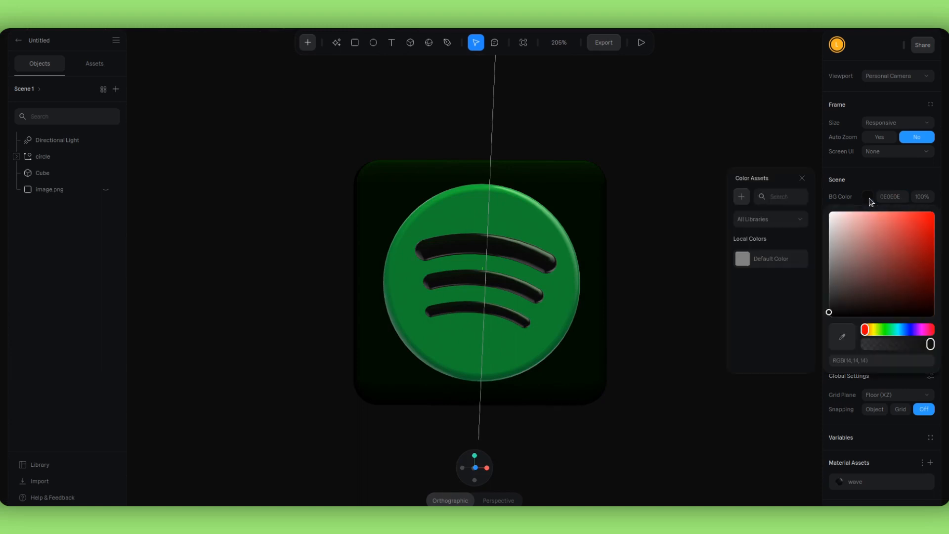
pyautogui.click(887, 331)
pyautogui.moveTo(906, 297); pyautogui.dragTo(930, 311)
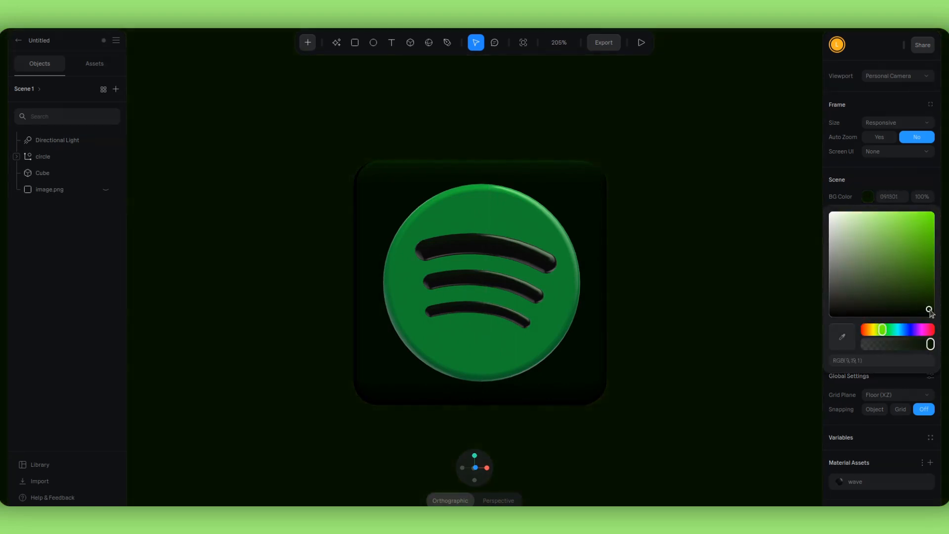
pyautogui.click(740, 239)
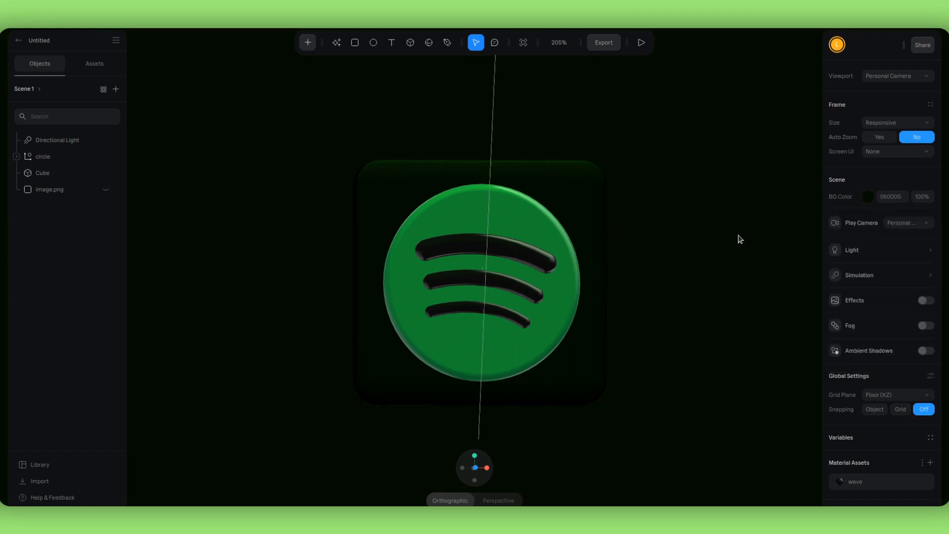
pyautogui.click(643, 46)
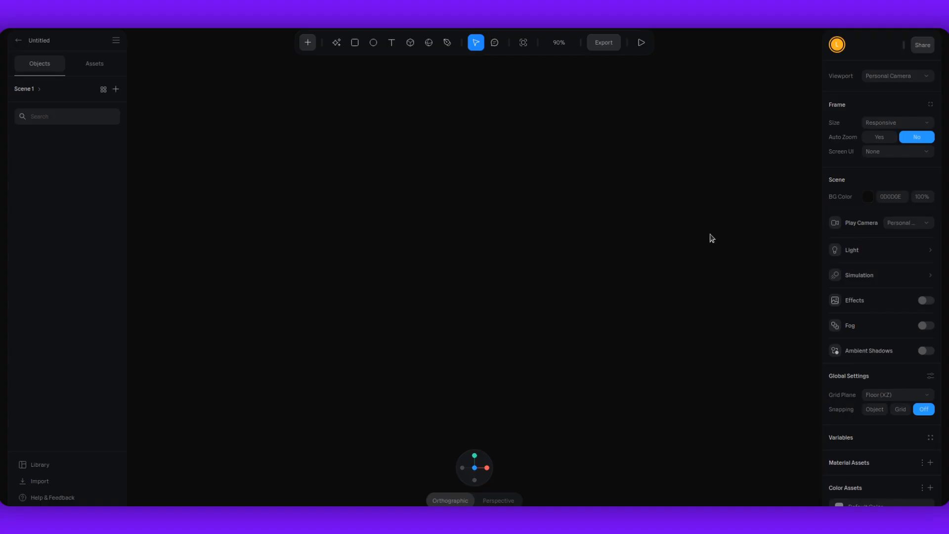
# - Paste the obsidian.png reference image into the new empty scene
pyautogui.hotkey('ctrl', 'v')
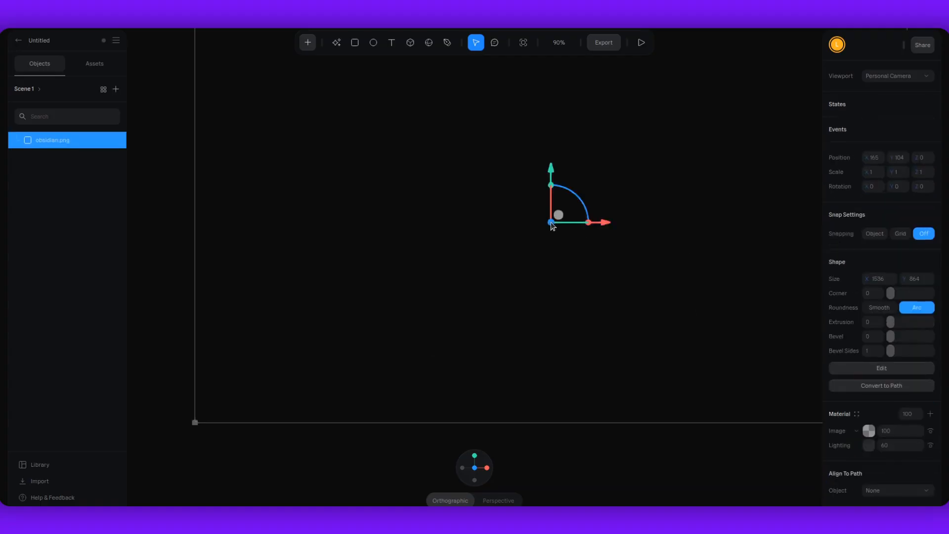
pyautogui.click(755, 222)
pyautogui.scroll(5, 660, 229)
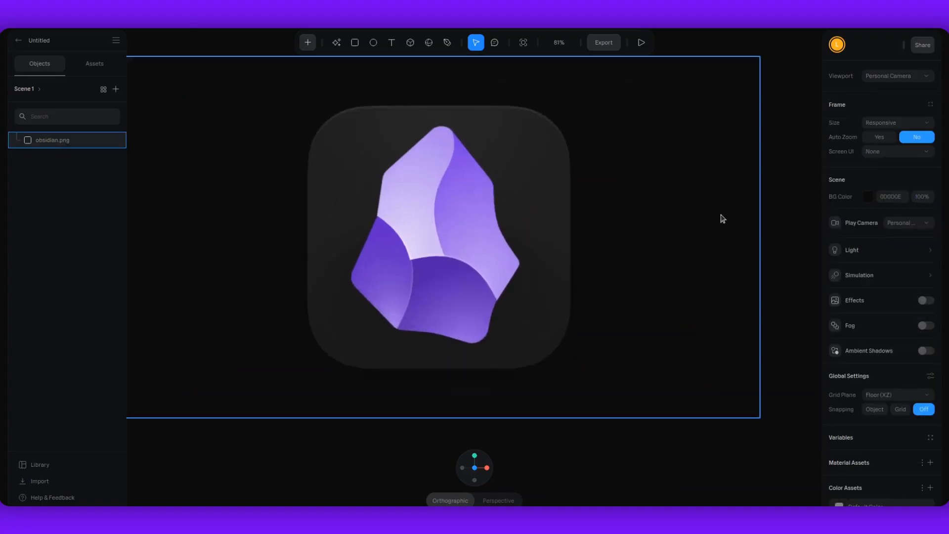
# - Draw a cube about 629 × 629 over the icon's tile in the reference image and set its corner radius to 128
pyautogui.click(360, 44)
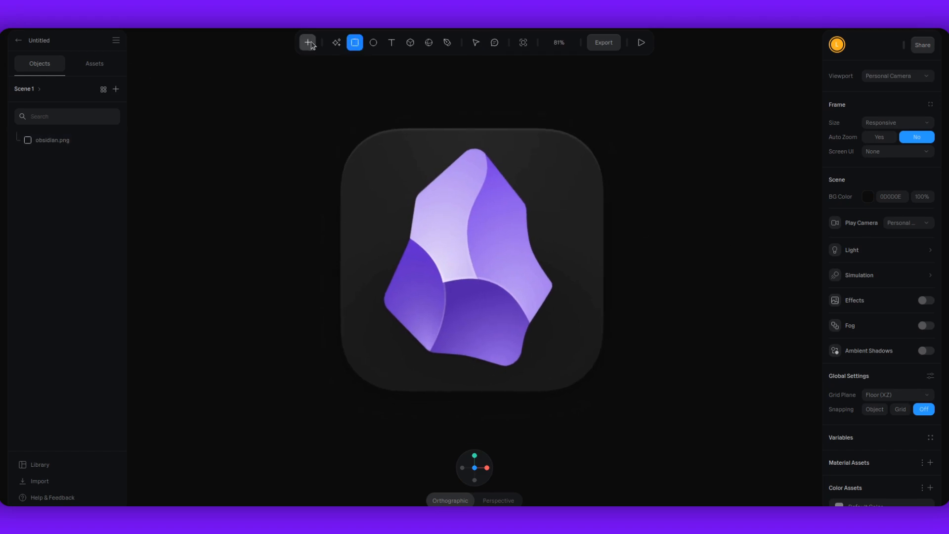
pyautogui.click(414, 46)
pyautogui.moveTo(351, 140)
pyautogui.mouseDown()
pyautogui.moveTo(530, 305)
pyautogui.moveTo(603, 392)
pyautogui.mouseUp()
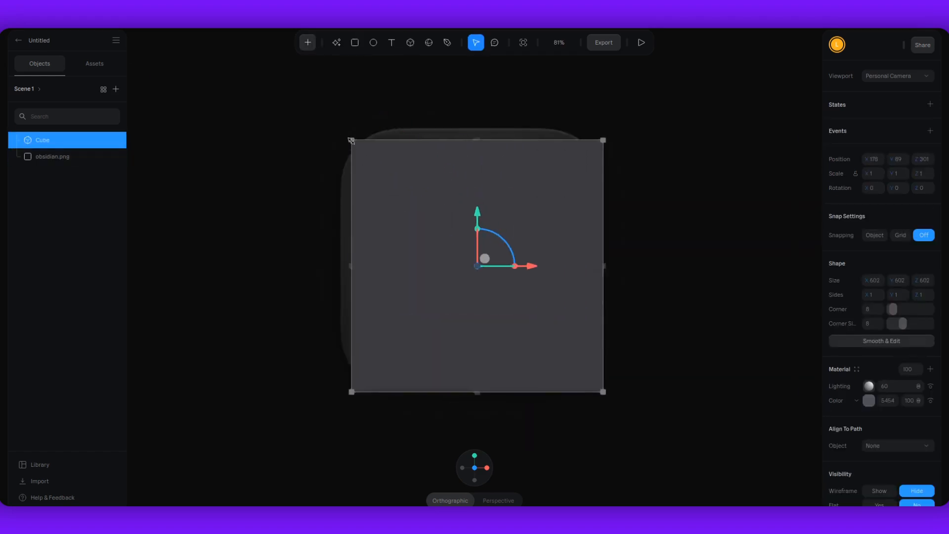
pyautogui.moveTo(351, 141); pyautogui.dragTo(342, 130)
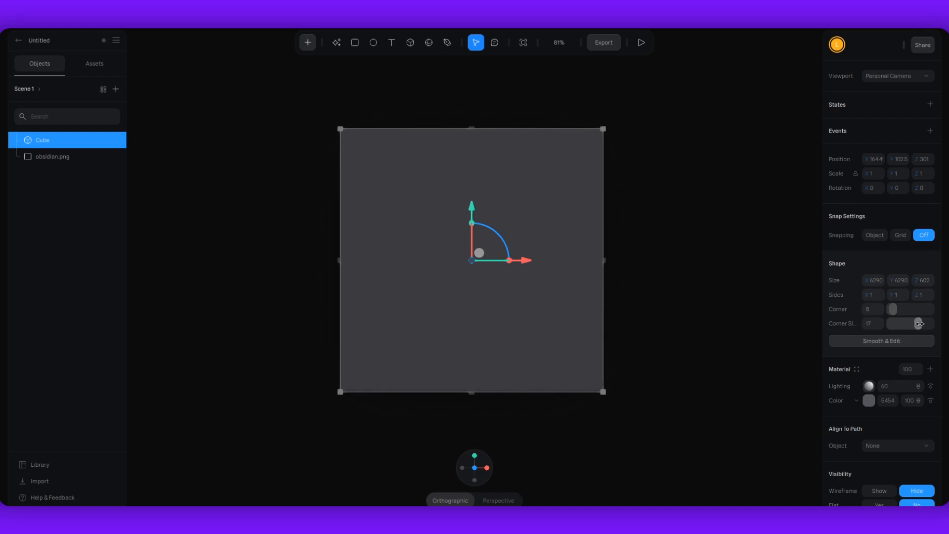
pyautogui.moveTo(894, 310); pyautogui.dragTo(931, 310)
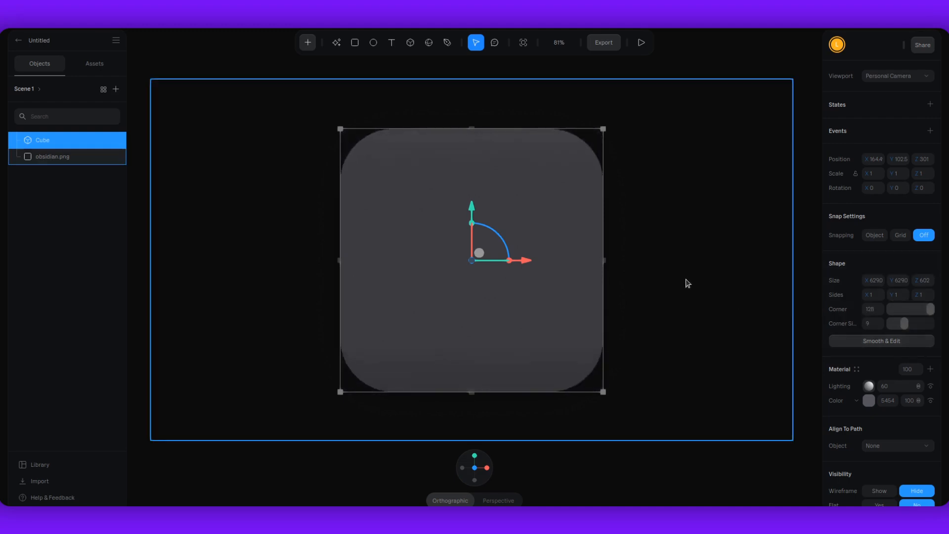
# - Flatten the cube's depth by reducing its Z scale to 0.25
pyautogui.moveTo(684, 282); pyautogui.dragTo(646, 289, button='right')
pyautogui.click(517, 467)
pyautogui.moveTo(760, 248); pyautogui.dragTo(688, 298, button='middle')
pyautogui.moveTo(688, 297); pyautogui.dragTo(765, 298, button='right')
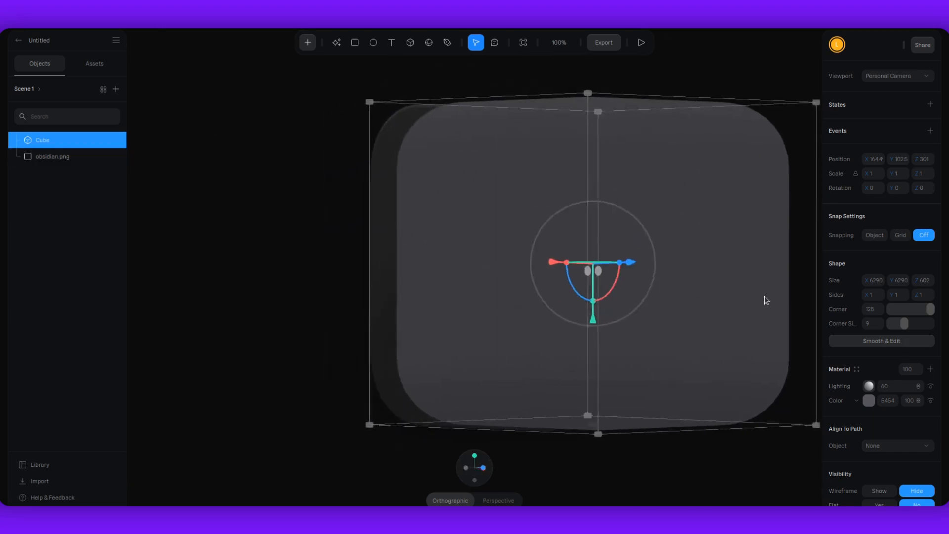
pyautogui.moveTo(620, 263); pyautogui.dragTo(600, 269)
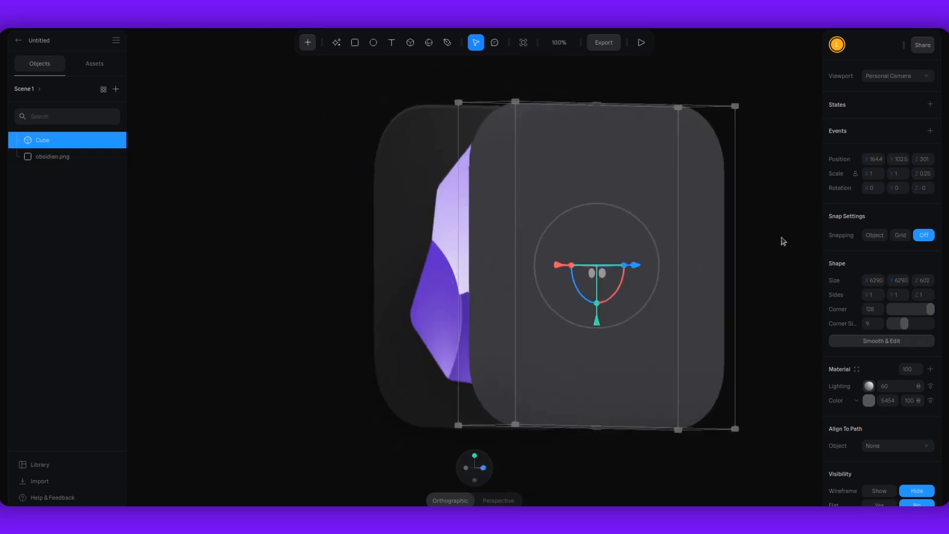
pyautogui.moveTo(781, 238); pyautogui.dragTo(755, 240, button='right')
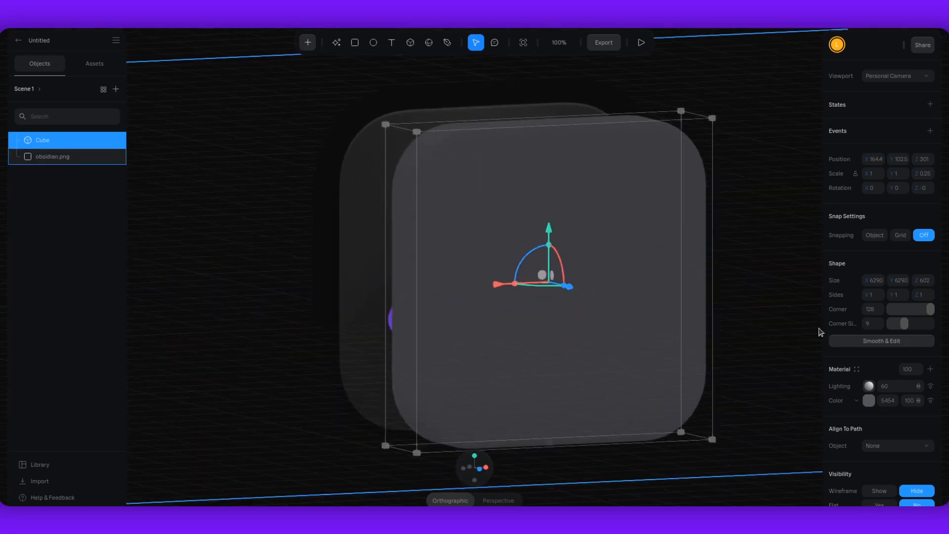
# - Hide the cube so the reference image can be traced
pyautogui.click(780, 318)
pyautogui.click(614, 320)
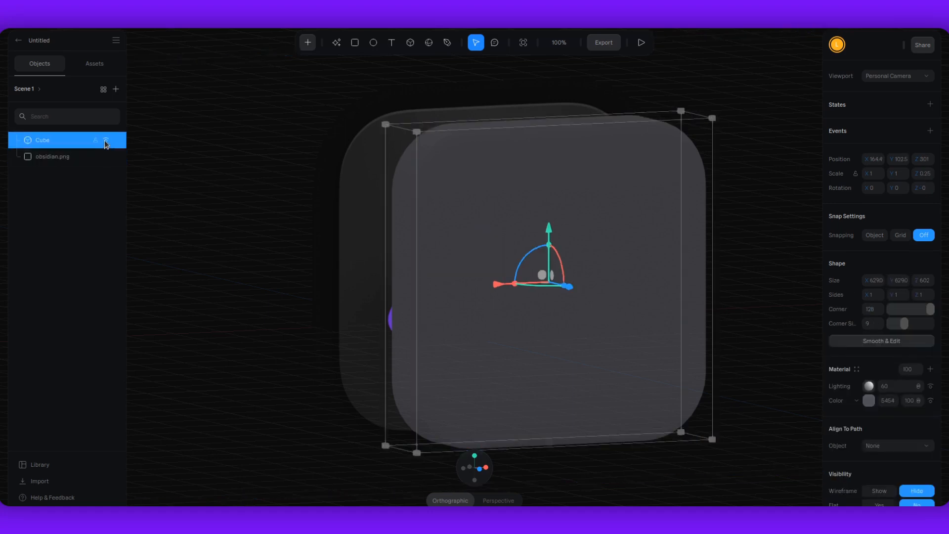
pyautogui.click(106, 141)
pyautogui.click(279, 249)
pyautogui.click(59, 139)
pyautogui.moveTo(742, 323); pyautogui.dragTo(764, 296, button='right')
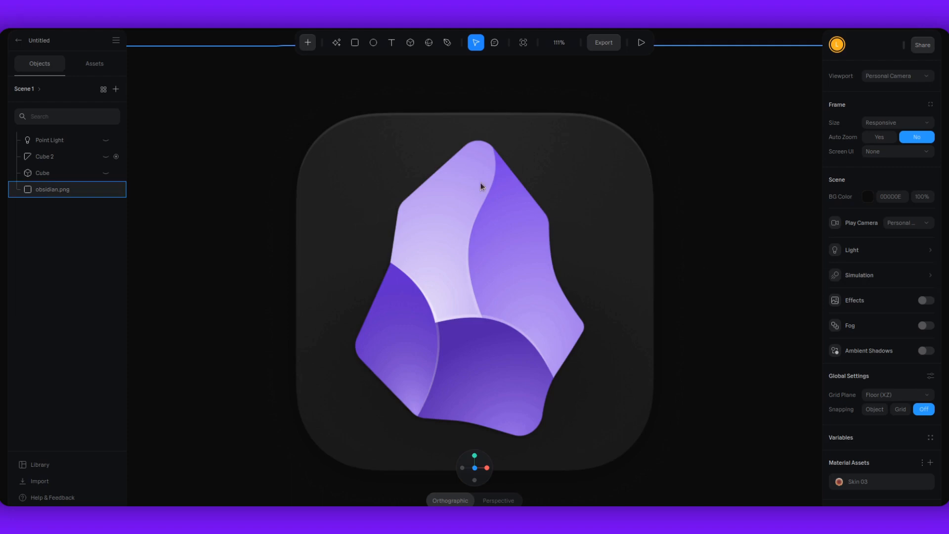
# - Trace the gem's outline in the reference image with the Pen tool as one closed shape
pyautogui.click(445, 44)
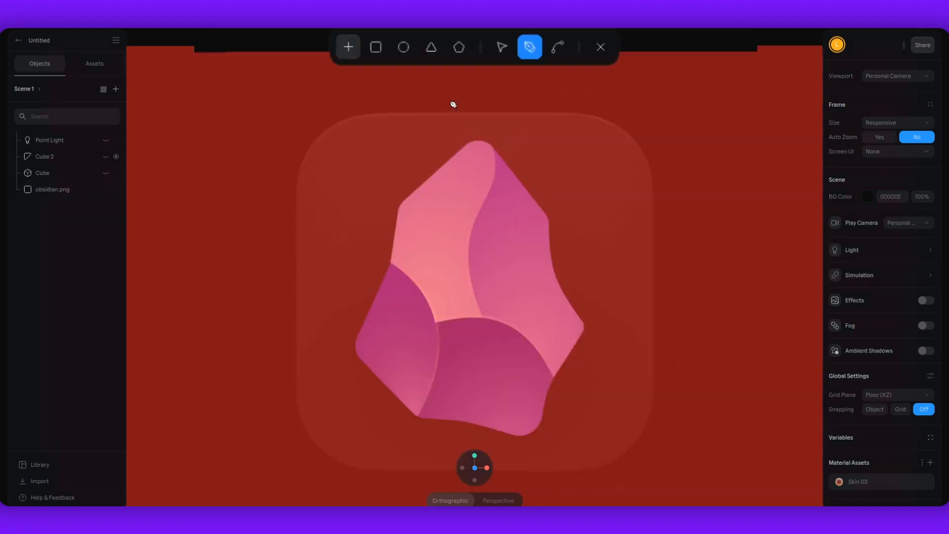
pyautogui.click(307, 338)
pyautogui.click(356, 226)
pyautogui.click(370, 147)
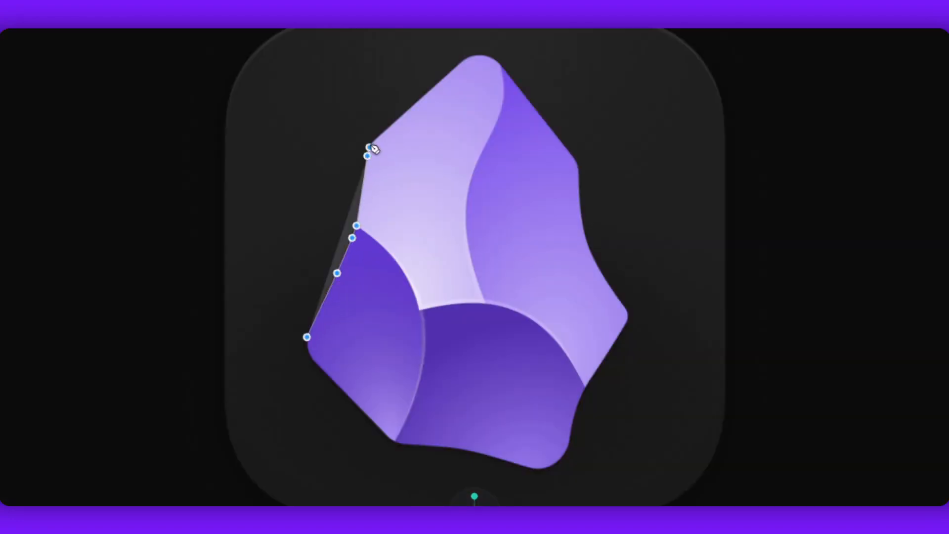
pyautogui.click(424, 97)
pyautogui.click(462, 62)
pyautogui.click(477, 55)
pyautogui.click(492, 58)
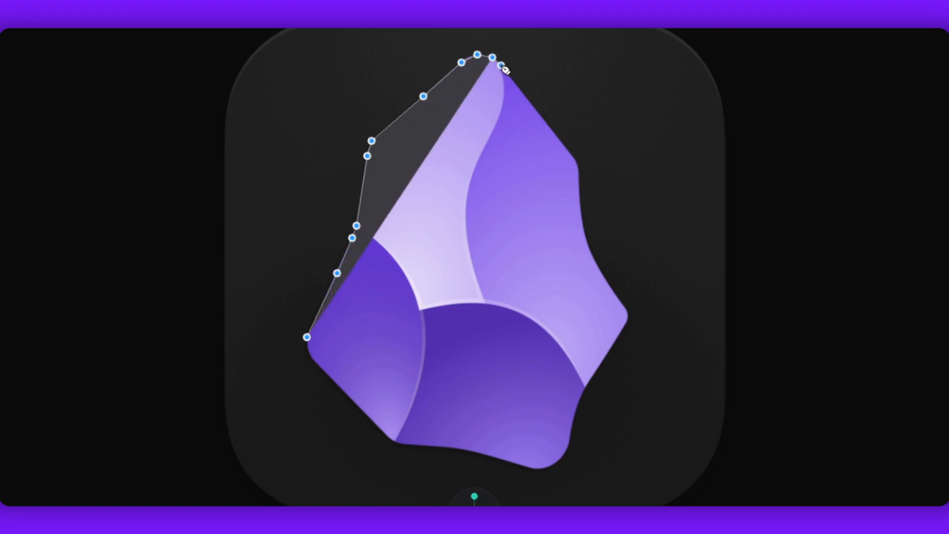
pyautogui.click(502, 65)
pyautogui.click(576, 162)
pyautogui.click(578, 173)
pyautogui.click(579, 196)
pyautogui.click(583, 231)
pyautogui.click(594, 259)
pyautogui.click(613, 293)
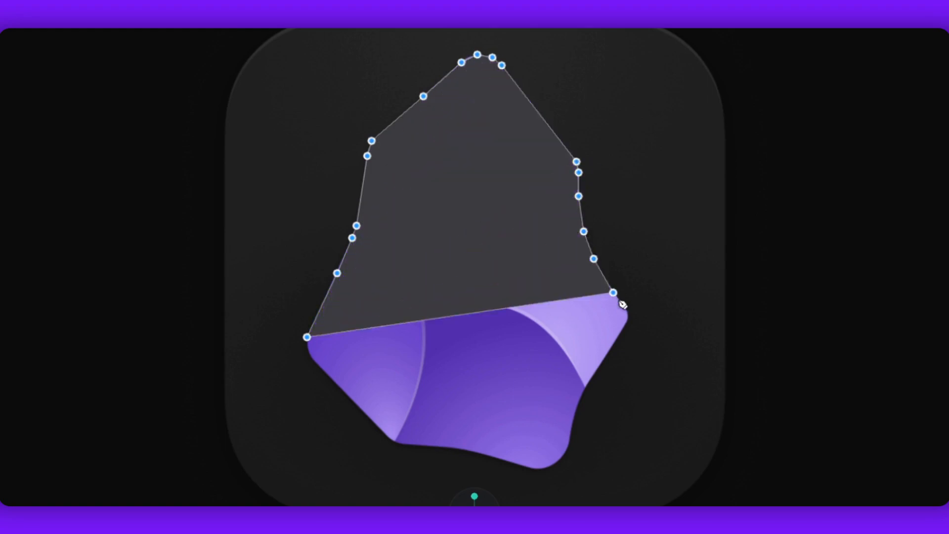
pyautogui.click(628, 315)
pyautogui.click(627, 321)
pyautogui.click(614, 342)
pyautogui.click(583, 388)
pyautogui.click(576, 409)
pyautogui.click(571, 426)
pyautogui.click(568, 449)
pyautogui.click(558, 461)
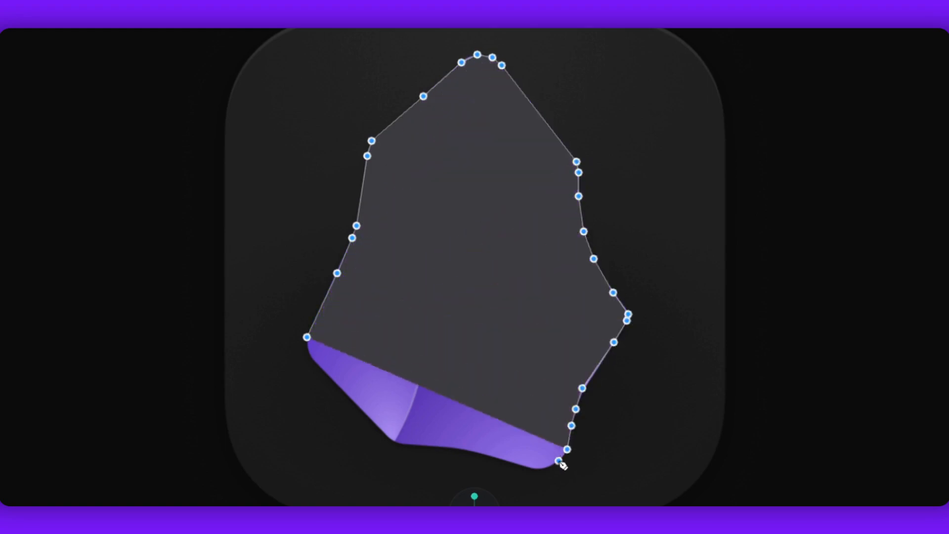
pyautogui.click(541, 469)
pyautogui.click(526, 469)
pyautogui.click(489, 455)
pyautogui.click(454, 447)
pyautogui.click(420, 444)
pyautogui.click(393, 441)
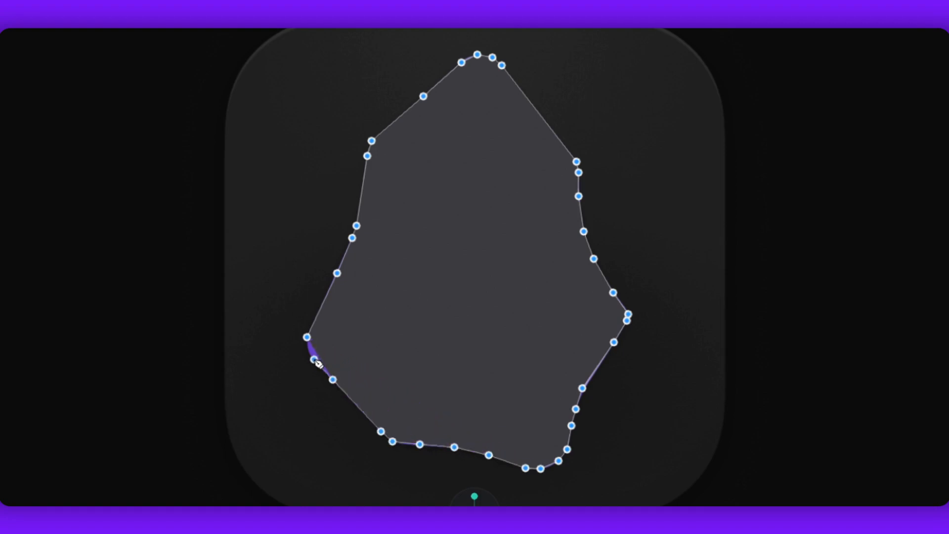
pyautogui.click(307, 337)
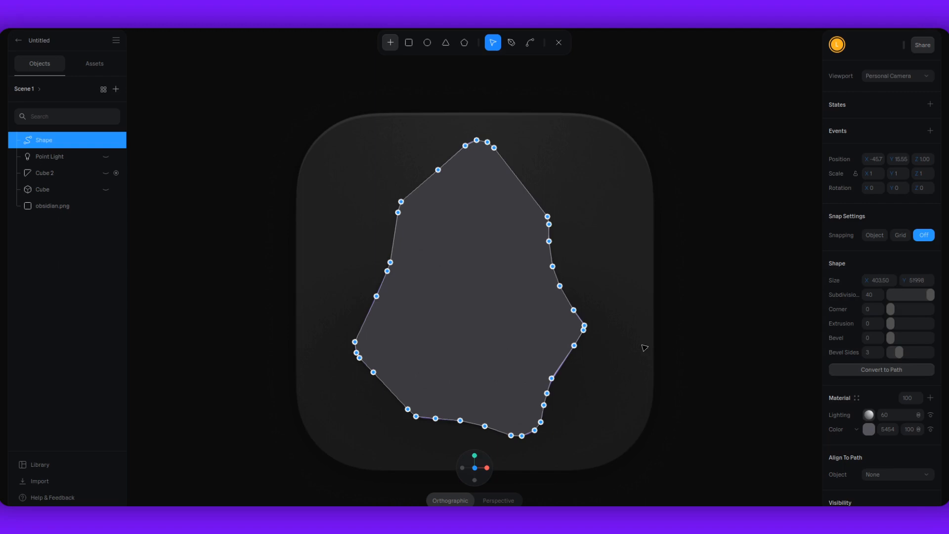
# - Extrude the traced gem shape to a depth of 82
pyautogui.scroll(-4, 526, 332)
pyautogui.scroll(3, 524, 331)
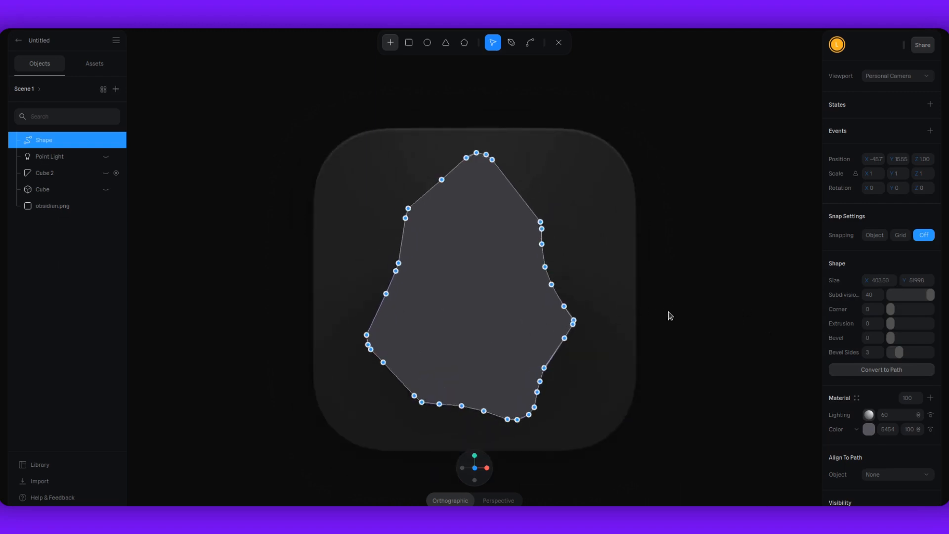
pyautogui.keyDown('alt'); pyautogui.moveTo(671, 316); pyautogui.dragTo(695, 318); pyautogui.keyUp('alt')
pyautogui.moveTo(866, 348); pyautogui.dragTo(904, 346)
pyautogui.keyDown('alt'); pyautogui.moveTo(729, 320); pyautogui.dragTo(666, 302); pyautogui.keyUp('alt')
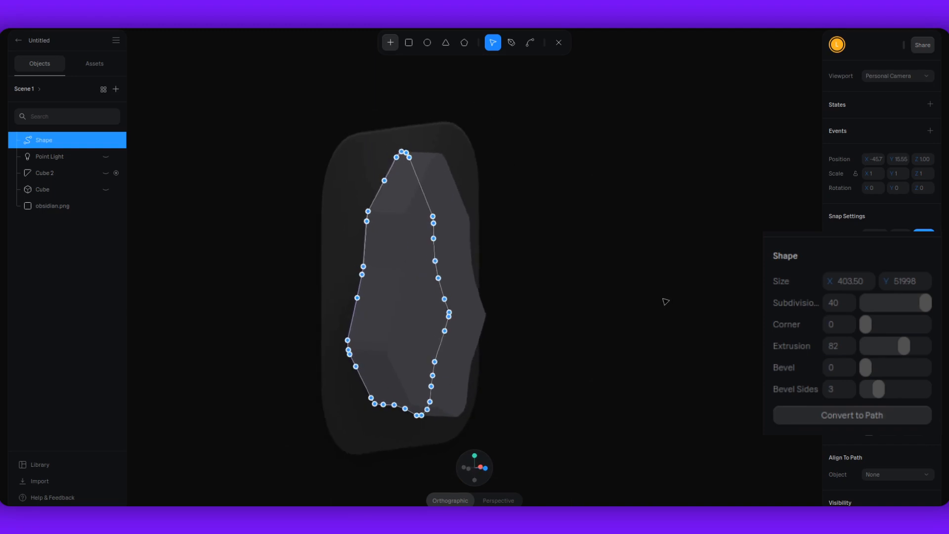
# - Finish editing the extruded gem shape, move it forward along Z off the reference image and bevel its edges
pyautogui.press('Escape')
pyautogui.press('Escape')
pyautogui.click(454, 331)
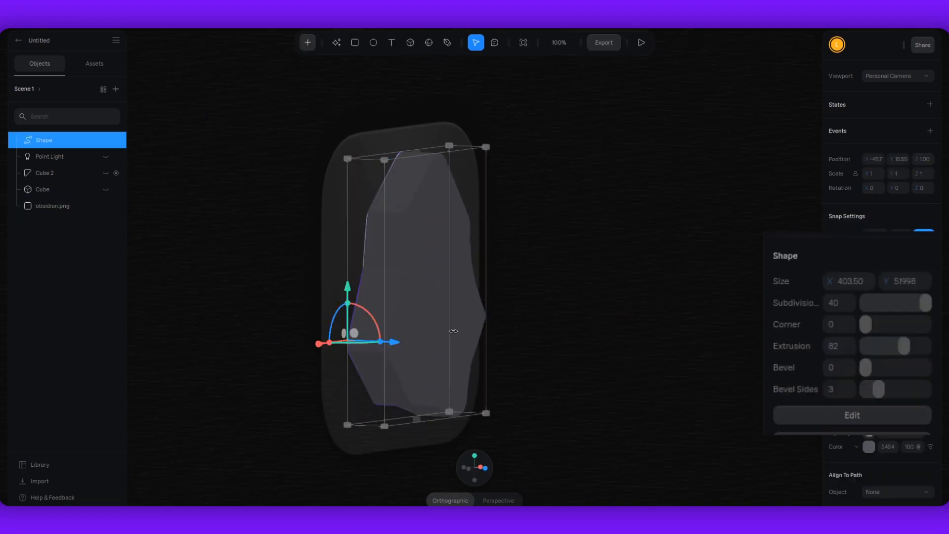
pyautogui.moveTo(396, 348); pyautogui.dragTo(420, 349)
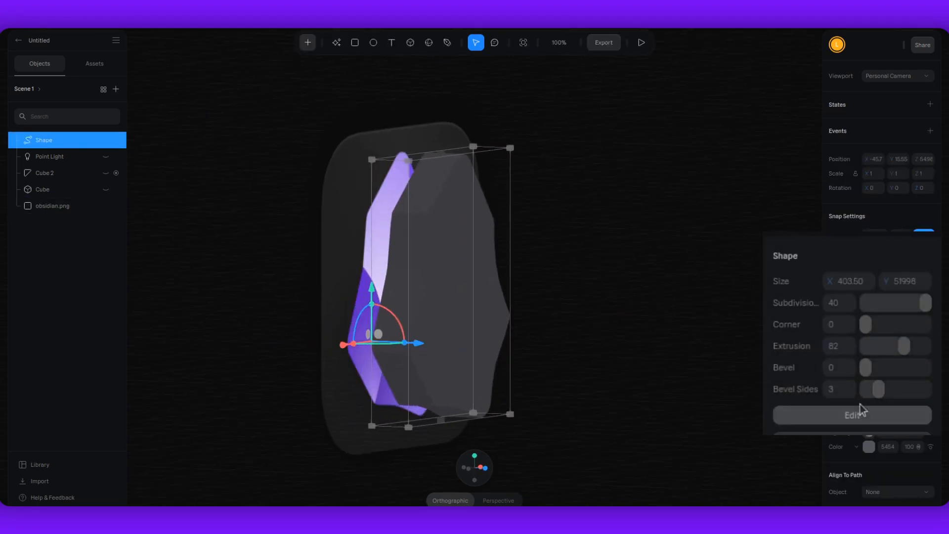
pyautogui.moveTo(866, 371); pyautogui.dragTo(901, 370)
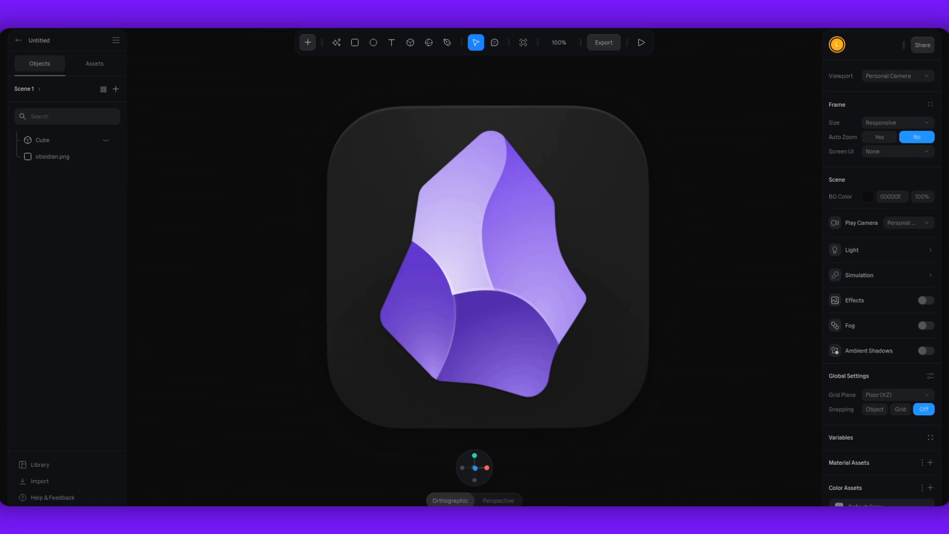
# - Draw a cube about 364 × 507 × 364 over the gem and scale it to 1.23 in X and 1.08 in Y
pyautogui.click(410, 48)
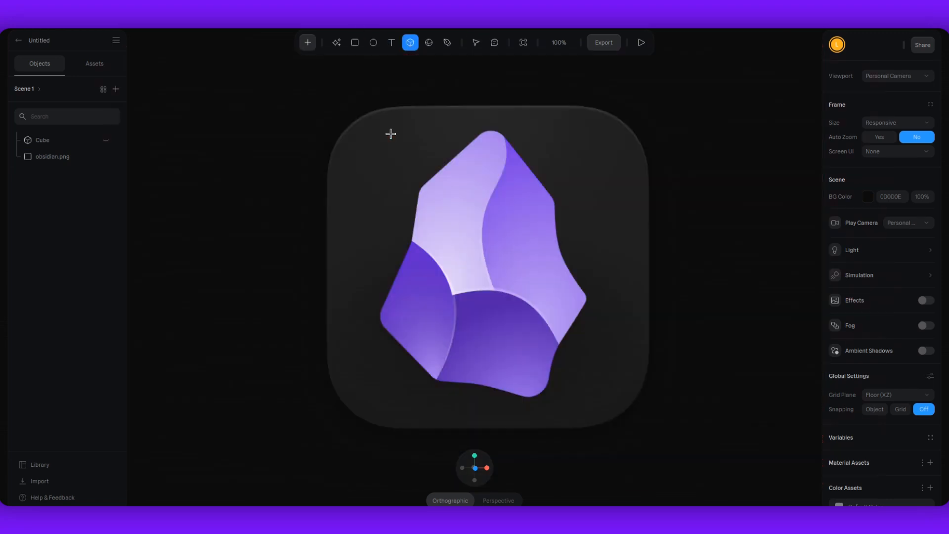
pyautogui.moveTo(391, 134); pyautogui.dragTo(586, 397)
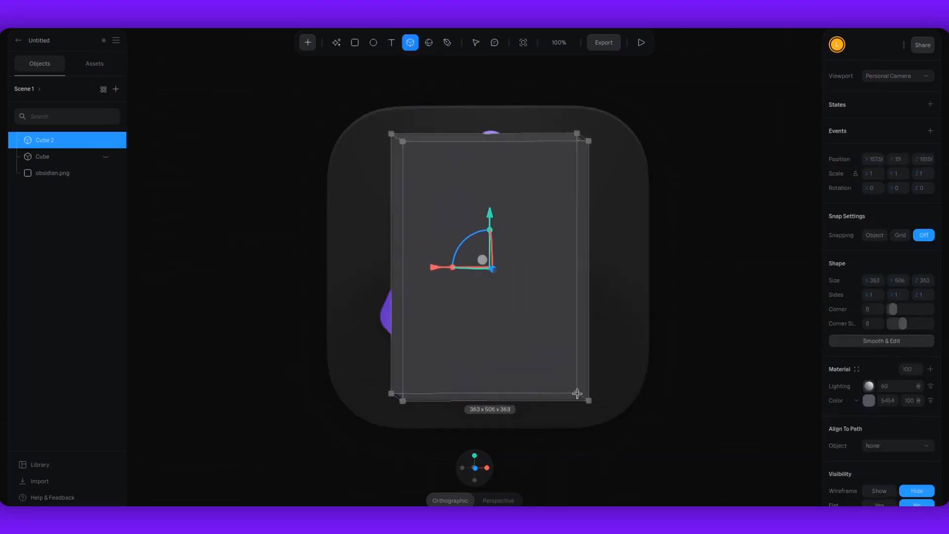
pyautogui.click(430, 469)
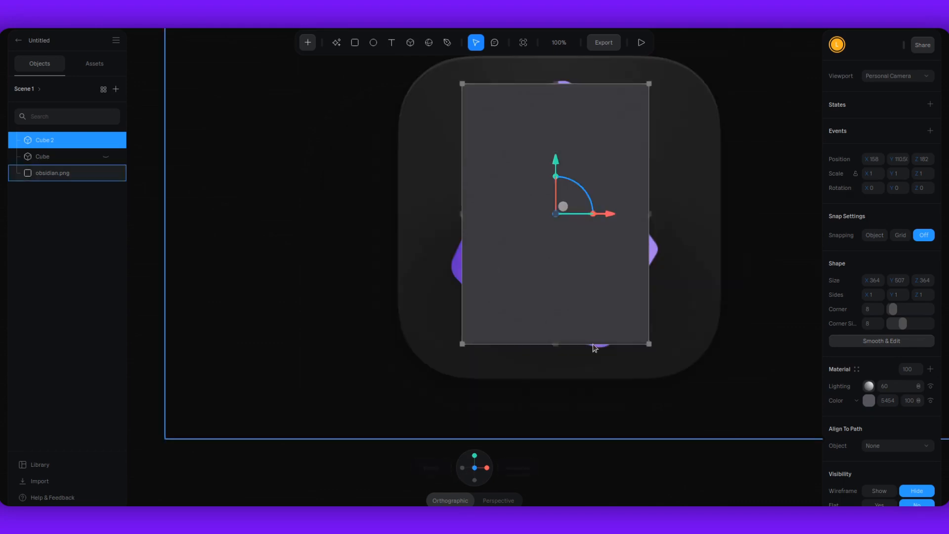
pyautogui.moveTo(697, 251)
pyautogui.mouseDown(button='right')
pyautogui.moveTo(674, 263)
pyautogui.moveTo(682, 259)
pyautogui.mouseUp(button='right')
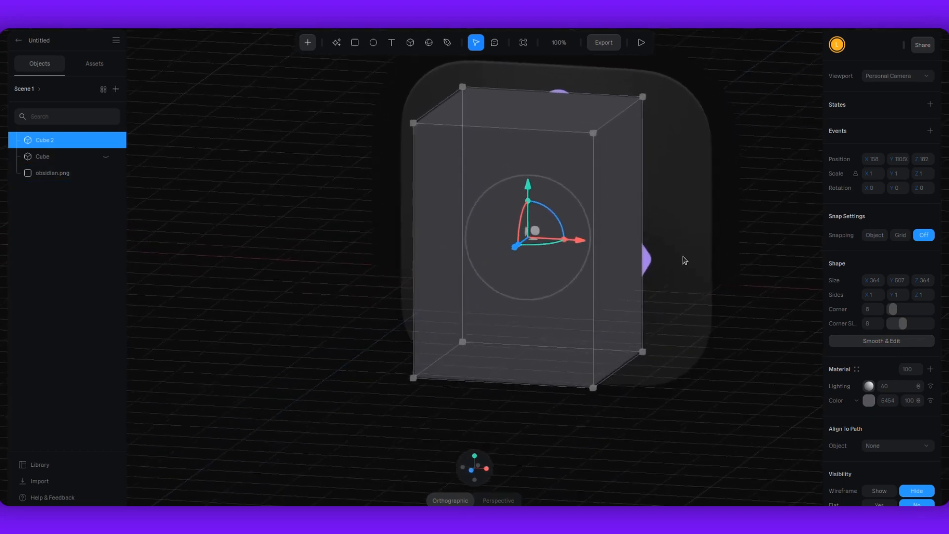
pyautogui.click(435, 469)
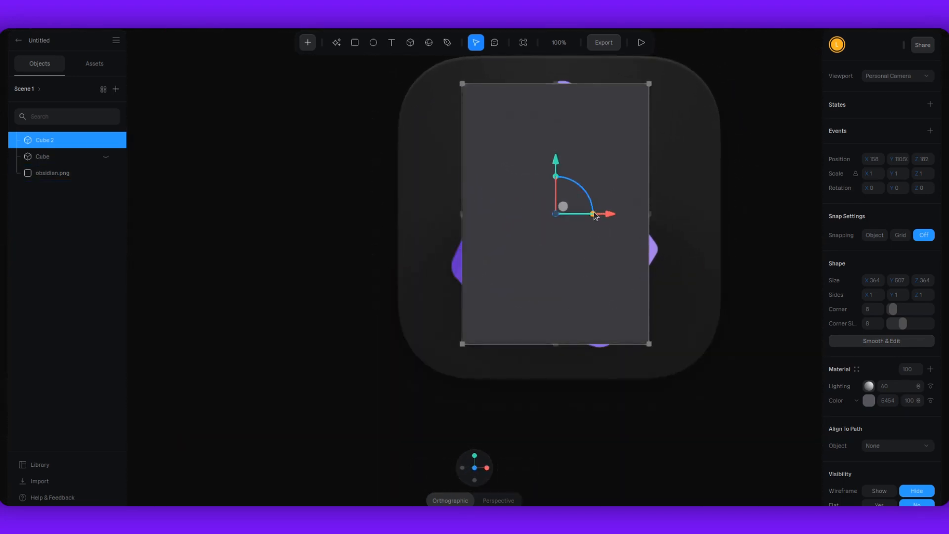
pyautogui.moveTo(594, 212); pyautogui.dragTo(603, 215)
pyautogui.moveTo(557, 180); pyautogui.dragTo(557, 177)
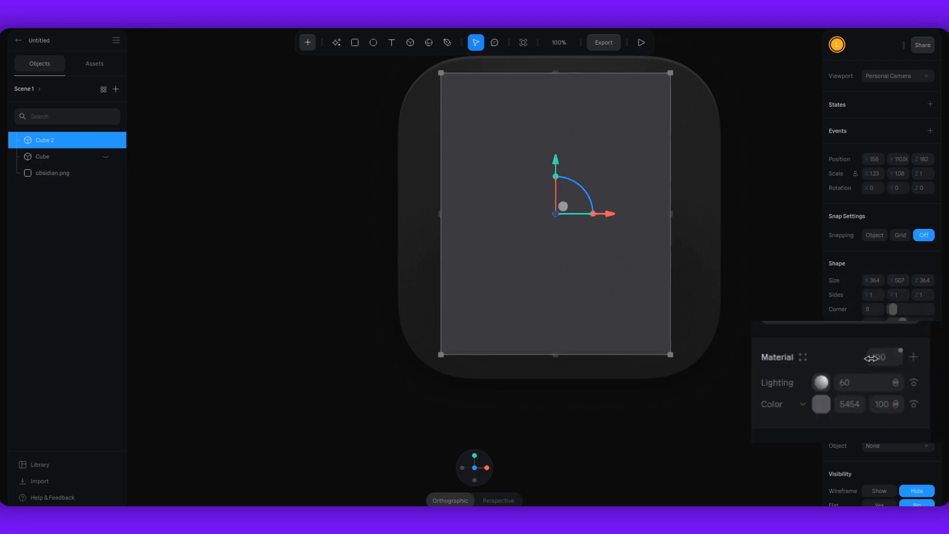
# - Lower the new cube's material opacity to 73 and resize it to about 334 × 482 so its sides meet the gem's extents
pyautogui.moveTo(869, 358); pyautogui.dragTo(849, 359)
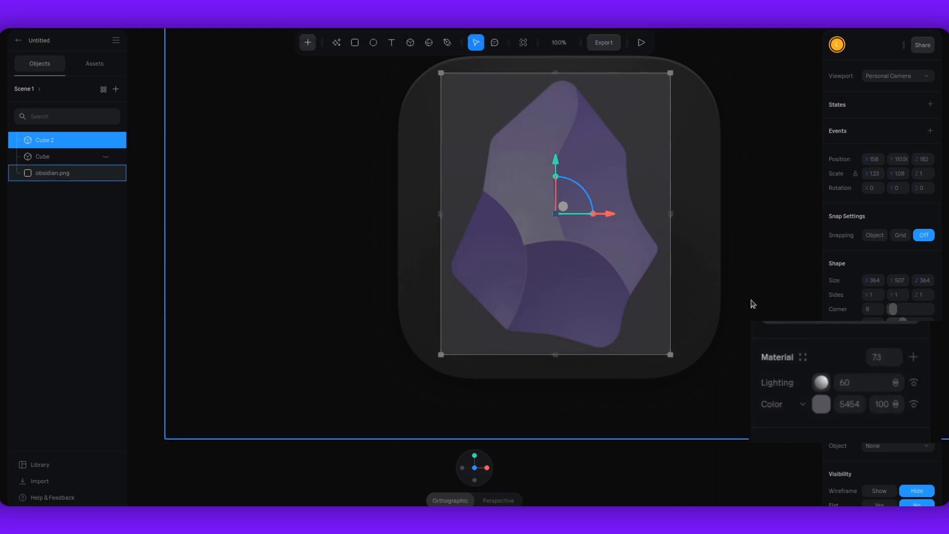
pyautogui.moveTo(660, 213); pyautogui.dragTo(657, 214)
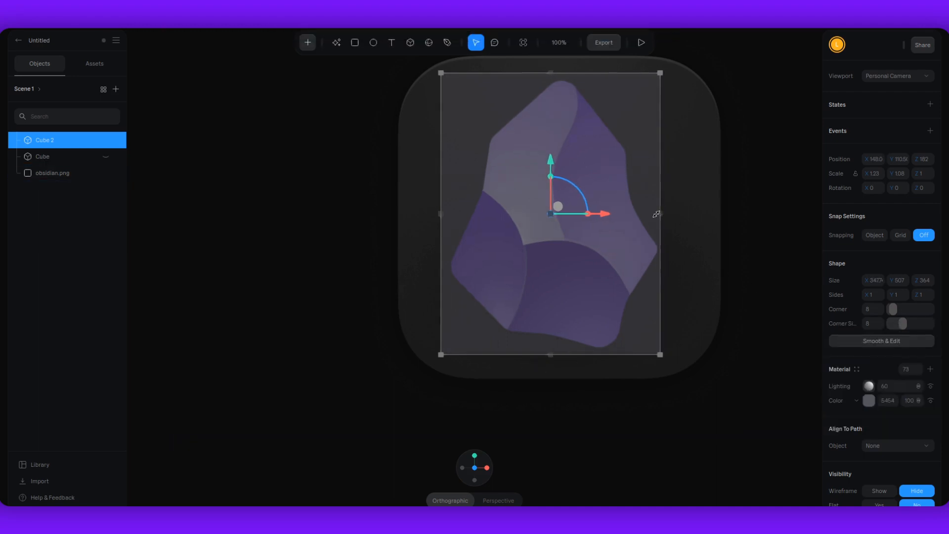
pyautogui.moveTo(443, 216); pyautogui.dragTo(450, 217)
pyautogui.moveTo(556, 353); pyautogui.dragTo(554, 347)
pyautogui.moveTo(553, 72); pyautogui.dragTo(553, 80)
pyautogui.click(600, 154)
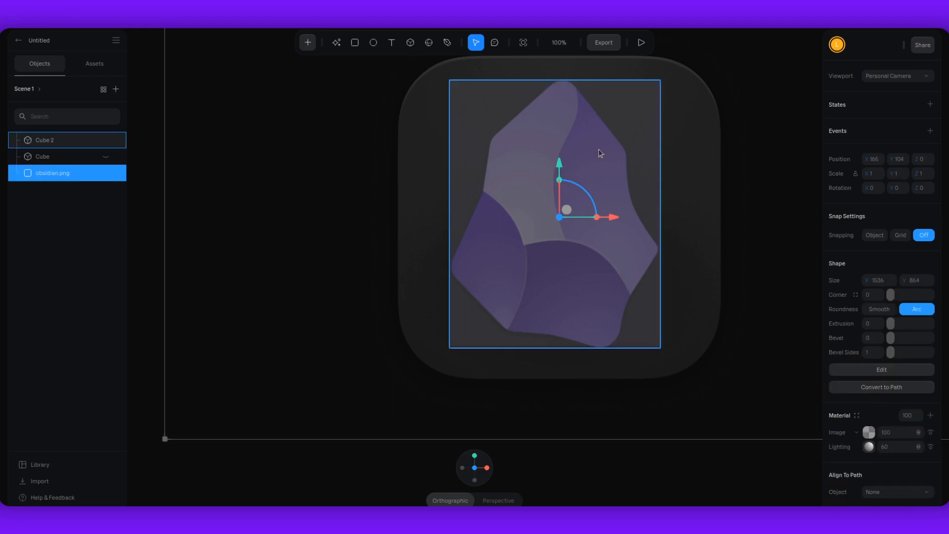
# - Set the cube's corner to 0 and corner sides to 1, convert it to an editable mesh and set its subdivision level to 0
pyautogui.click(616, 182)
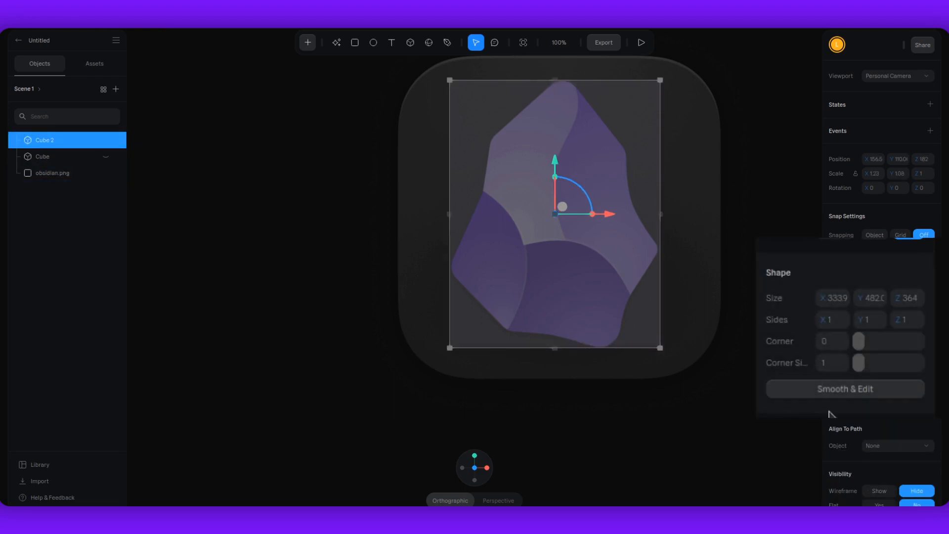
pyautogui.click(860, 391)
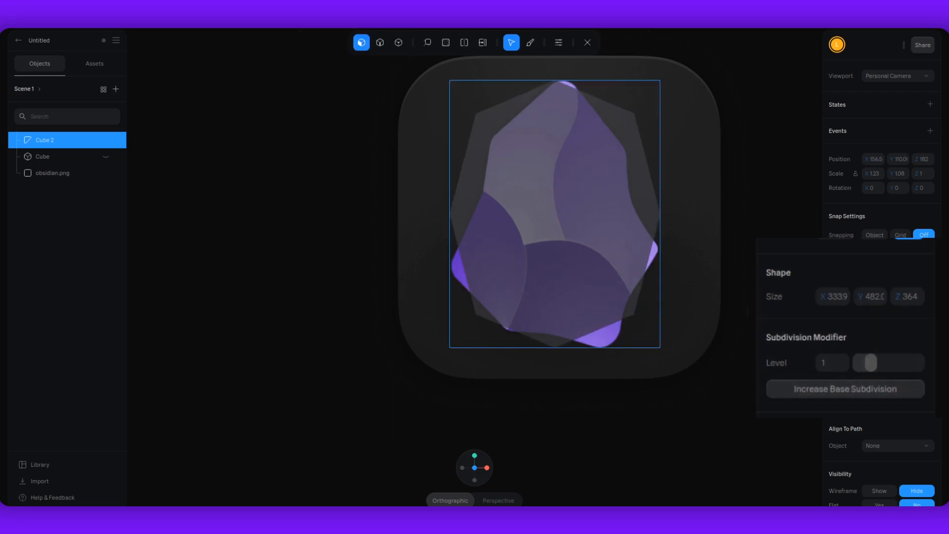
pyautogui.moveTo(753, 213); pyautogui.dragTo(749, 232, button='middle')
pyautogui.moveTo(869, 362); pyautogui.dragTo(856, 363)
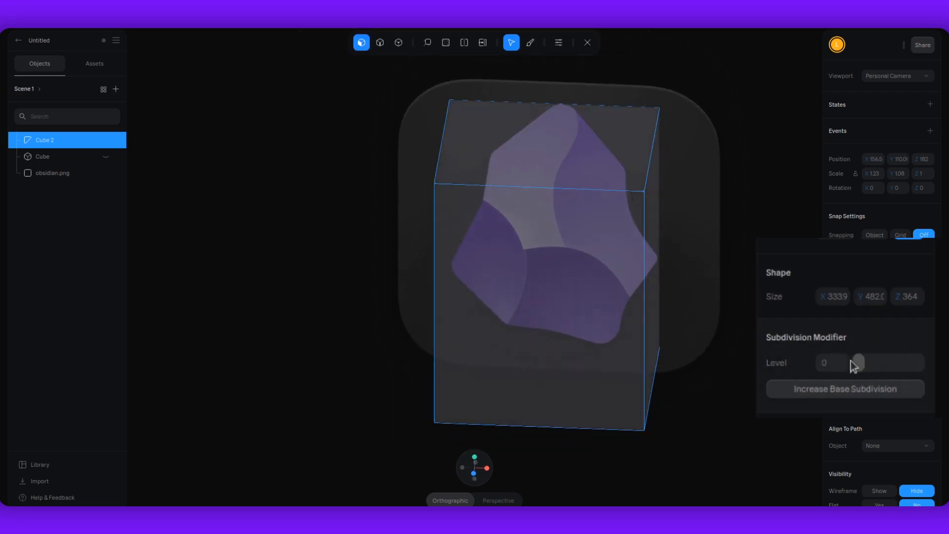
# - Add loop cuts through the cube's horizontal and vertical middle, plus a horizontal cut through its lower and upper halves
pyautogui.click(460, 42)
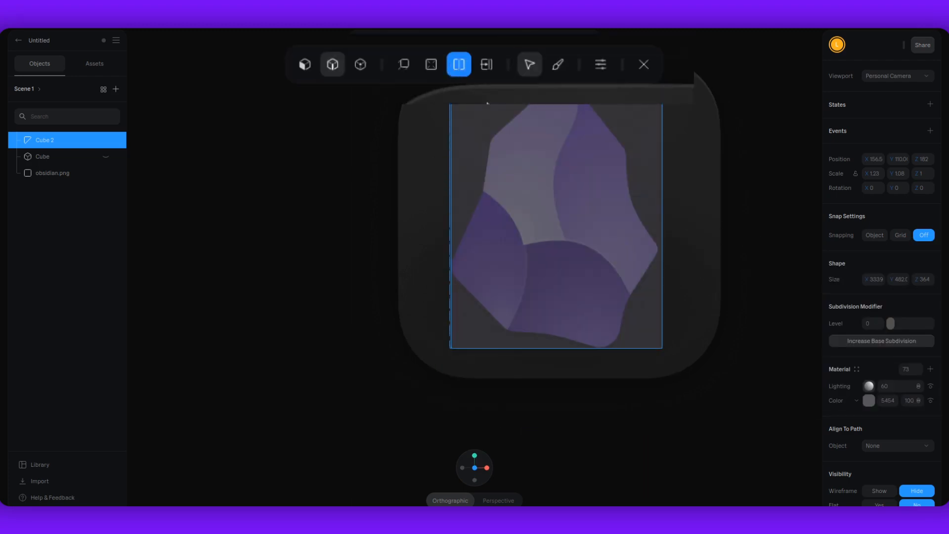
pyautogui.click(529, 216)
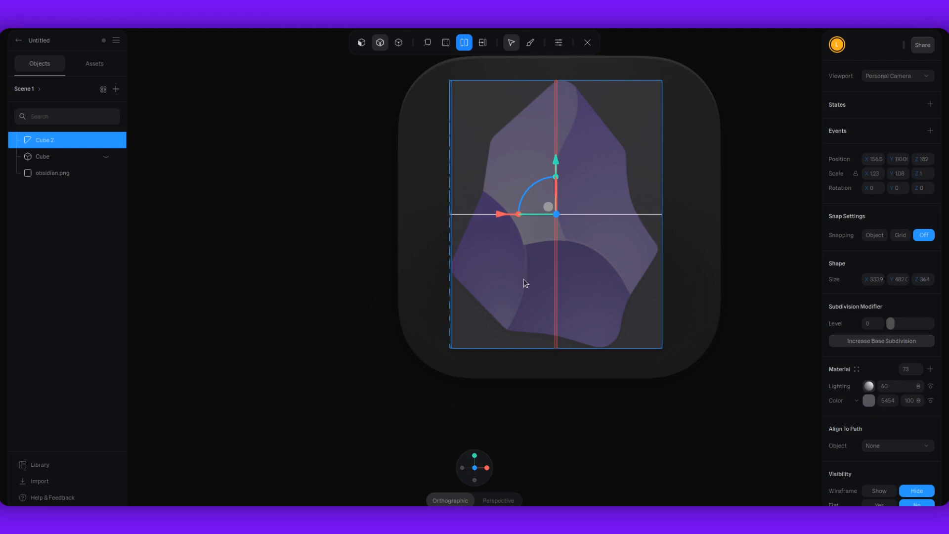
pyautogui.click(568, 299)
pyautogui.click(555, 292)
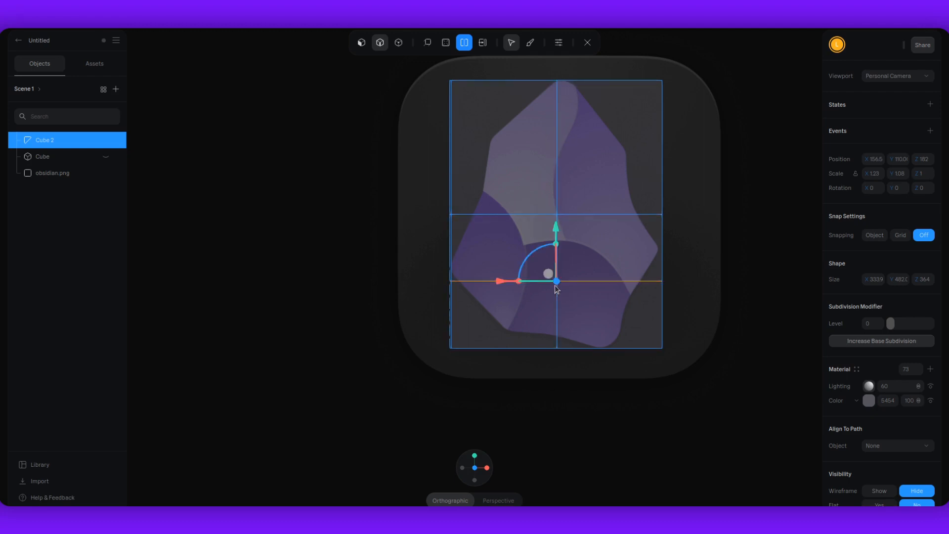
pyautogui.click(555, 147)
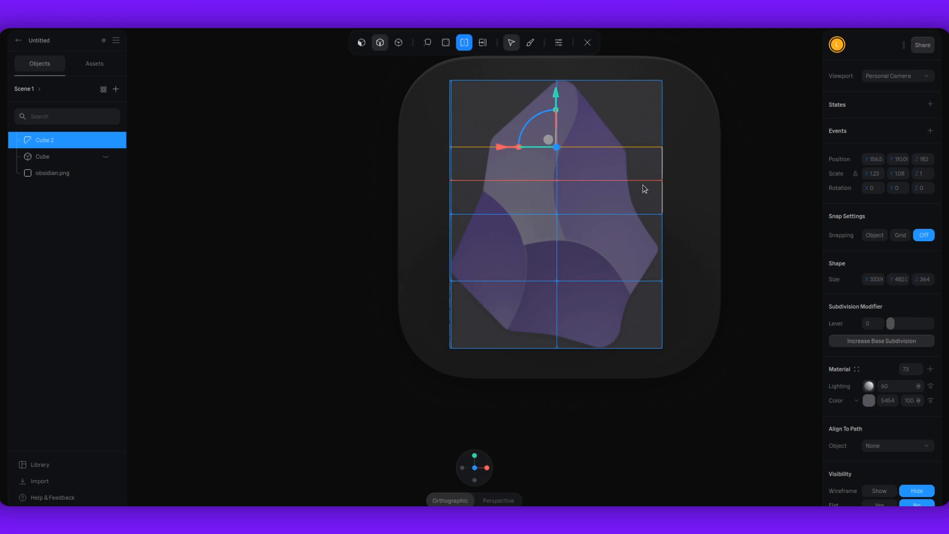
# - Add a vertical loop cut through the middle of the cube's right half and another through its left half
pyautogui.moveTo(731, 226)
pyautogui.keyDown('alt'); pyautogui.mouseDown()
pyautogui.moveTo(762, 226)
pyautogui.moveTo(717, 225)
pyautogui.moveTo(726, 228)
pyautogui.mouseUp(); pyautogui.keyUp('alt')
pyautogui.click(627, 221)
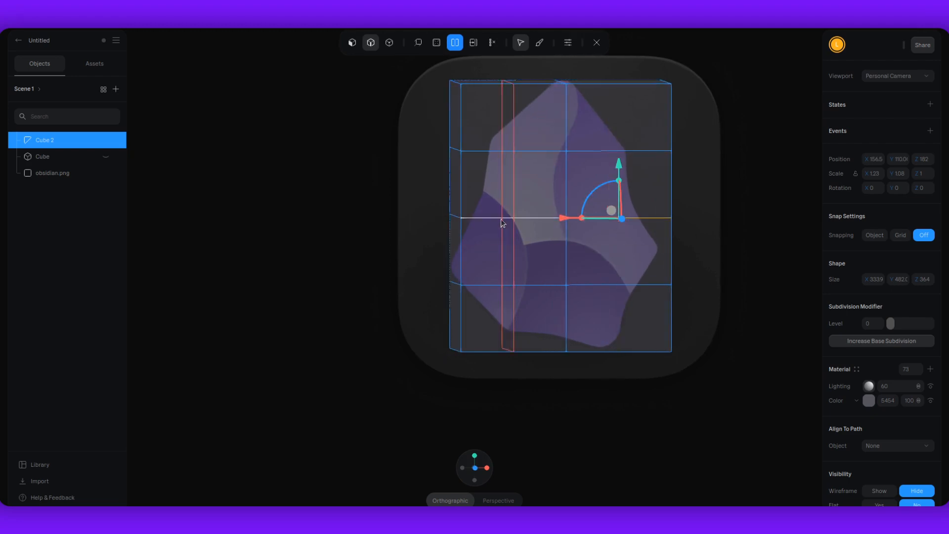
pyautogui.click(501, 219)
pyautogui.keyDown('alt'); pyautogui.moveTo(691, 267); pyautogui.dragTo(669, 246); pyautogui.keyUp('alt')
pyautogui.click(613, 222)
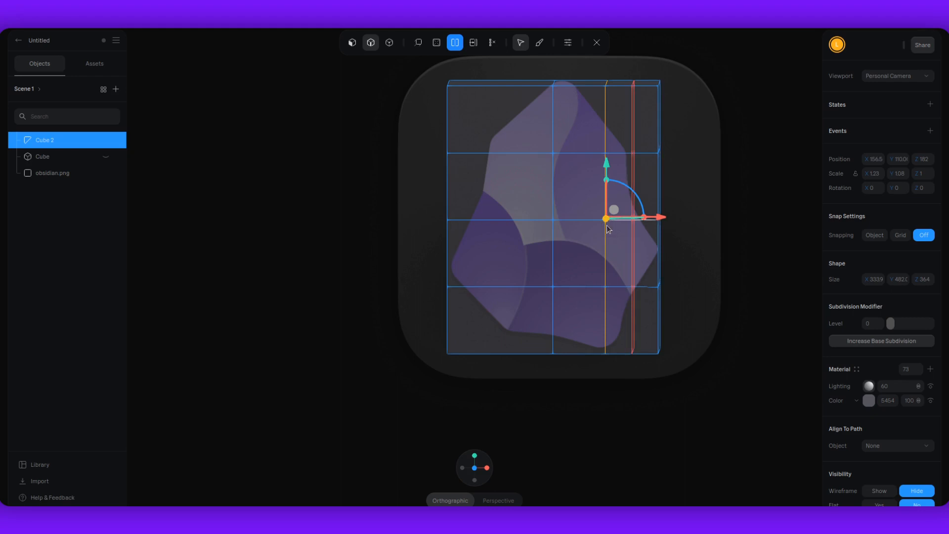
pyautogui.click(510, 219)
pyautogui.keyDown('alt'); pyautogui.moveTo(710, 240); pyautogui.dragTo(677, 224); pyautogui.keyUp('alt')
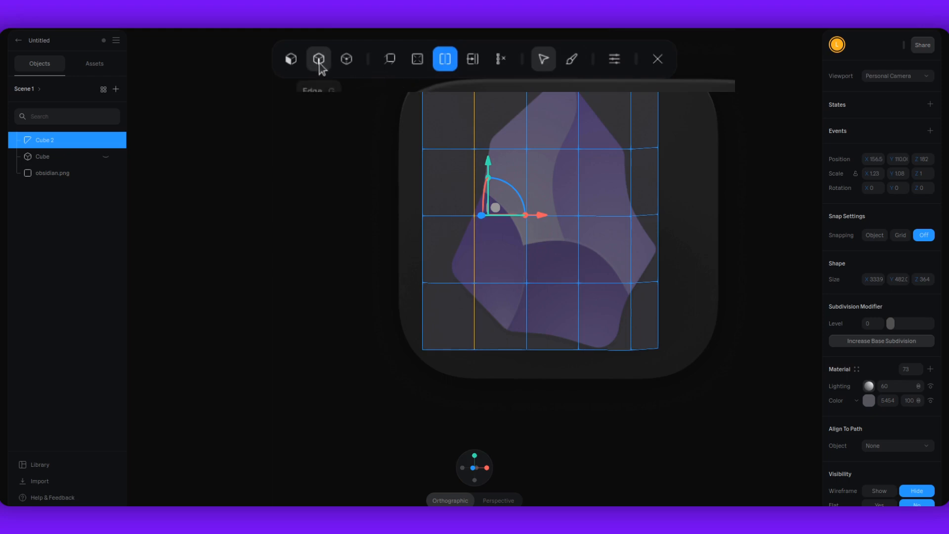
# - In edge selection mode, pull the mesh's right mid-height edge inward and raise the right edge below it to follow the gem's outline
pyautogui.click(319, 59)
pyautogui.keyDown('alt'); pyautogui.moveTo(695, 146); pyautogui.dragTo(688, 150); pyautogui.keyUp('alt')
pyautogui.click(632, 224)
pyautogui.moveTo(684, 226); pyautogui.dragTo(668, 225)
pyautogui.click(632, 290)
pyautogui.moveTo(633, 236); pyautogui.dragTo(633, 207)
# - Move the mesh's upper right side edge inward and slightly down, and nudge the mid-height one further inward along the gem
pyautogui.click(631, 157)
pyautogui.moveTo(687, 158); pyautogui.dragTo(656, 160)
pyautogui.moveTo(597, 103); pyautogui.dragTo(597, 106)
pyautogui.click(614, 224)
pyautogui.moveTo(666, 226); pyautogui.dragTo(660, 226)
# - Lower the mesh's top right corner edge and pull it inward onto the gem's upper right slope, adjusting the neighbouring edges
pyautogui.keyDown('alt'); pyautogui.moveTo(706, 228); pyautogui.dragTo(714, 230); pyautogui.keyUp('alt')
pyautogui.click(540, 93)
pyautogui.moveTo(596, 93); pyautogui.dragTo(603, 92)
pyautogui.keyDown('alt'); pyautogui.moveTo(660, 129); pyautogui.dragTo(638, 153); pyautogui.keyUp('alt')
pyautogui.click(606, 164)
pyautogui.moveTo(608, 119); pyautogui.dragTo(608, 163)
pyautogui.moveTo(659, 209); pyautogui.dragTo(613, 204)
pyautogui.moveTo(562, 150); pyautogui.dragTo(562, 155)
pyautogui.click(573, 221)
pyautogui.moveTo(624, 230); pyautogui.dragTo(626, 231)
# - Lower and shift the mesh's middle top edges right, and move the top left corner edge over to form the gem's peak
pyautogui.click(558, 153)
pyautogui.moveTo(559, 106); pyautogui.dragTo(559, 130)
pyautogui.moveTo(609, 187); pyautogui.dragTo(615, 156)
pyautogui.keyDown('alt'); pyautogui.moveTo(651, 118); pyautogui.dragTo(669, 119); pyautogui.keyUp('alt')
pyautogui.click(558, 116)
pyautogui.moveTo(558, 66); pyautogui.dragTo(561, 72)
pyautogui.moveTo(614, 121); pyautogui.dragTo(621, 121)
pyautogui.moveTo(568, 69); pyautogui.dragTo(568, 72)
pyautogui.click(498, 116)
pyautogui.moveTo(553, 116); pyautogui.dragTo(627, 118)
pyautogui.moveTo(569, 65); pyautogui.dragTo(569, 70)
# - Lower the remaining top edge onto the gem's upper left slope and fit the upper and mid-height left side edges to the outline
pyautogui.click(515, 125)
pyautogui.keyDown('alt'); pyautogui.moveTo(474, 124); pyautogui.dragTo(517, 114); pyautogui.keyUp('alt')
pyautogui.moveTo(567, 56); pyautogui.dragTo(567, 82)
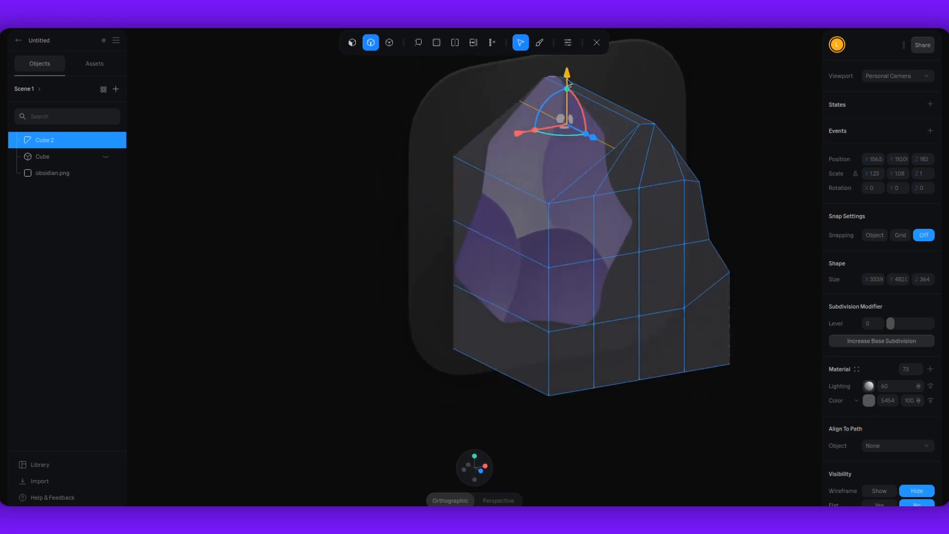
pyautogui.click(505, 182)
pyautogui.moveTo(451, 193)
pyautogui.mouseDown()
pyautogui.moveTo(484, 190)
pyautogui.moveTo(453, 196)
pyautogui.moveTo(451, 178)
pyautogui.mouseUp()
pyautogui.click(488, 186)
pyautogui.keyDown('alt'); pyautogui.moveTo(666, 173); pyautogui.dragTo(689, 157); pyautogui.keyUp('alt')
pyautogui.click(493, 223)
pyautogui.moveTo(433, 227); pyautogui.dragTo(455, 227)
# - Adjust the height of the mesh's lower left side edge and move the bottom left corner edge inward and up to the gem's corner
pyautogui.moveTo(435, 216)
pyautogui.keyDown('alt'); pyautogui.mouseDown()
pyautogui.moveTo(391, 214)
pyautogui.moveTo(429, 216)
pyautogui.mouseUp(); pyautogui.keyUp('alt')
pyautogui.click(471, 286)
pyautogui.moveTo(470, 232); pyautogui.dragTo(471, 215)
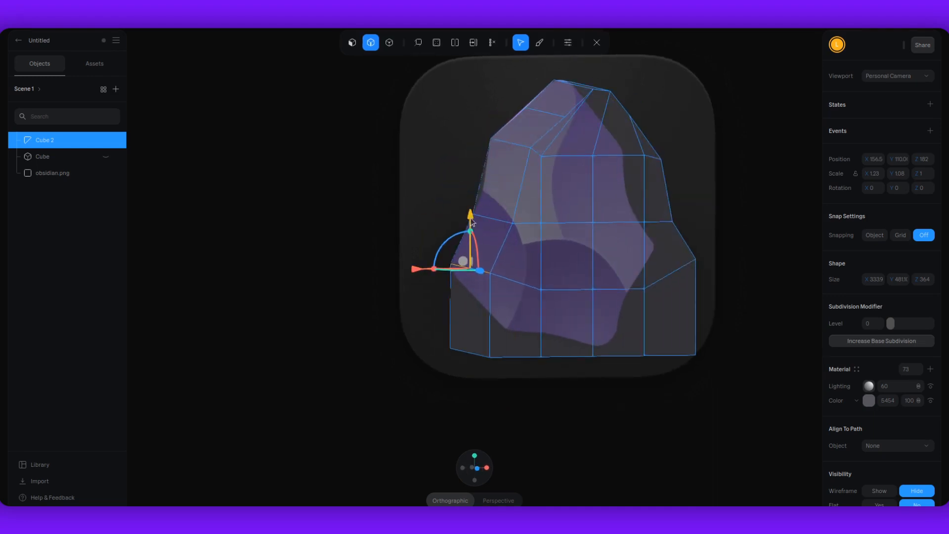
pyautogui.click(458, 390)
pyautogui.keyDown('alt'); pyautogui.moveTo(458, 391); pyautogui.dragTo(458, 364); pyautogui.keyUp('alt')
pyautogui.click(459, 333)
pyautogui.moveTo(404, 333); pyautogui.dragTo(456, 334)
pyautogui.moveTo(512, 388); pyautogui.dragTo(511, 368)
pyautogui.click(460, 255)
pyautogui.moveTo(460, 304); pyautogui.dragTo(461, 312)
# - Shift the mesh's bottom edges sideways, pulling the bottom right corner edge inward, to match the gem's lower outline
pyautogui.keyDown('alt'); pyautogui.moveTo(461, 358); pyautogui.dragTo(481, 371); pyautogui.keyUp('alt')
pyautogui.click(537, 331)
pyautogui.moveTo(488, 328); pyautogui.dragTo(492, 328)
pyautogui.keyDown('alt'); pyautogui.moveTo(466, 359); pyautogui.dragTo(433, 345); pyautogui.keyUp('alt')
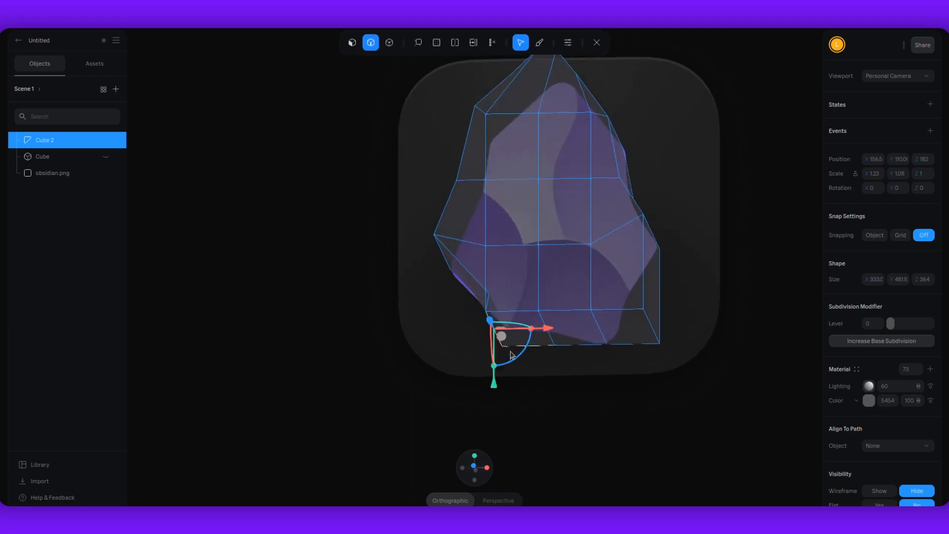
pyautogui.moveTo(549, 328); pyautogui.dragTo(566, 329)
pyautogui.moveTo(514, 385); pyautogui.dragTo(608, 381)
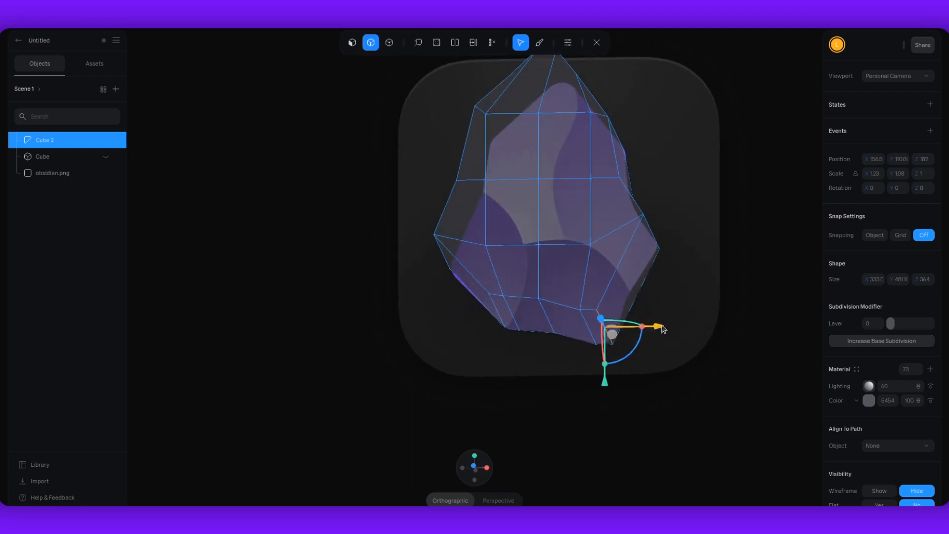
# - Cut a new horizontal edge loop across the mesh's upper half, midway between the two existing rows
pyautogui.click(681, 286)
pyautogui.keyDown('alt'); pyautogui.moveTo(688, 285); pyautogui.dragTo(698, 305); pyautogui.keyUp('alt')
pyautogui.hotkey('ctrl', 'r')
pyautogui.click(623, 308)
pyautogui.click(631, 190)
pyautogui.click(512, 43)
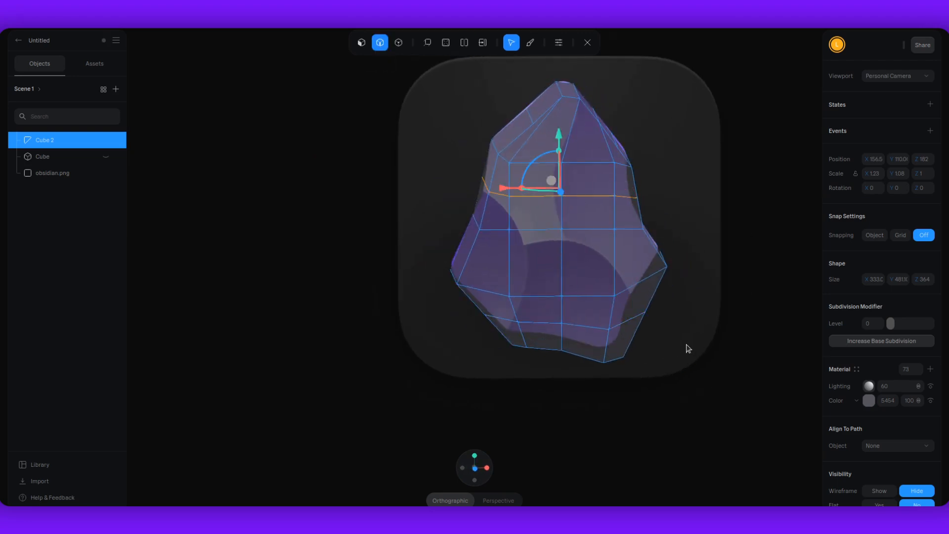
# - Lower the new loop's left side edge to fit the gem's upper left outline
pyautogui.keyDown('alt'); pyautogui.moveTo(687, 347); pyautogui.dragTo(643, 341); pyautogui.keyUp('alt')
pyautogui.click(596, 301)
pyautogui.moveTo(632, 303); pyautogui.dragTo(631, 303)
pyautogui.keyDown('alt'); pyautogui.moveTo(618, 349); pyautogui.dragTo(658, 348); pyautogui.keyUp('alt')
pyautogui.keyDown('alt'); pyautogui.moveTo(399, 238); pyautogui.dragTo(408, 238); pyautogui.keyUp('alt')
pyautogui.click(490, 181)
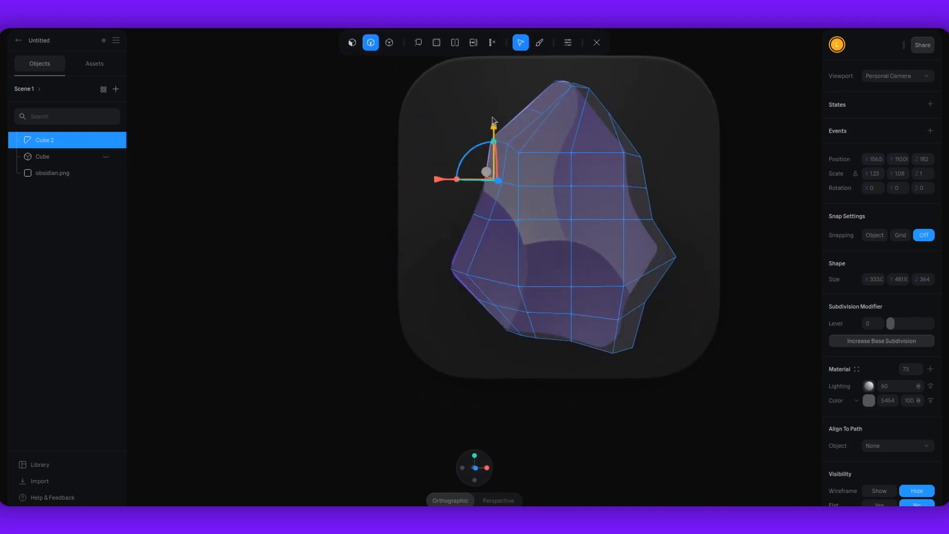
pyautogui.moveTo(493, 127); pyautogui.dragTo(492, 140)
# - Move the new loop's right side edge slightly inward to match the gem's upper right outline
pyautogui.click(754, 151)
pyautogui.keyDown('alt'); pyautogui.moveTo(752, 161); pyautogui.dragTo(733, 199); pyautogui.keyUp('alt')
pyautogui.click(604, 195)
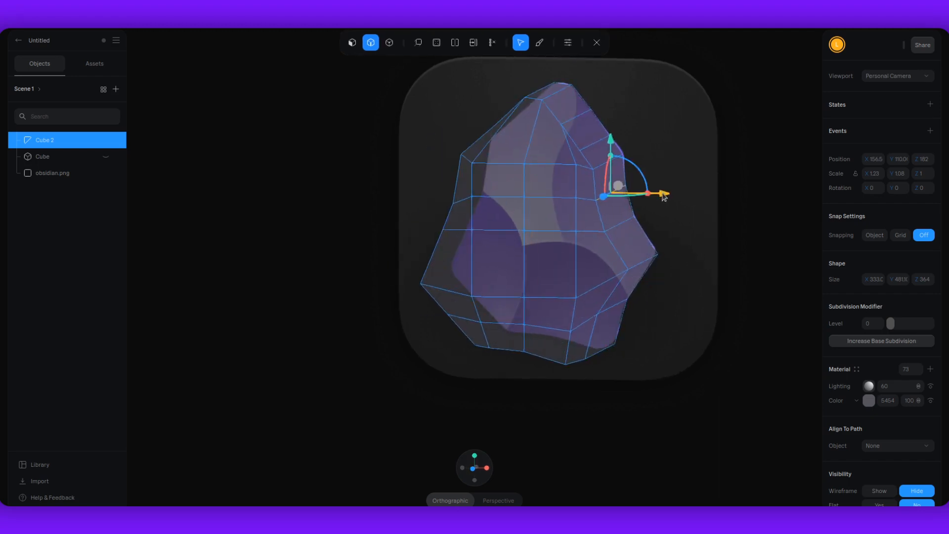
pyautogui.moveTo(664, 195); pyautogui.dragTo(657, 195)
pyautogui.click(690, 232)
pyautogui.keyDown('alt'); pyautogui.moveTo(690, 232); pyautogui.dragTo(698, 235); pyautogui.keyUp('alt')
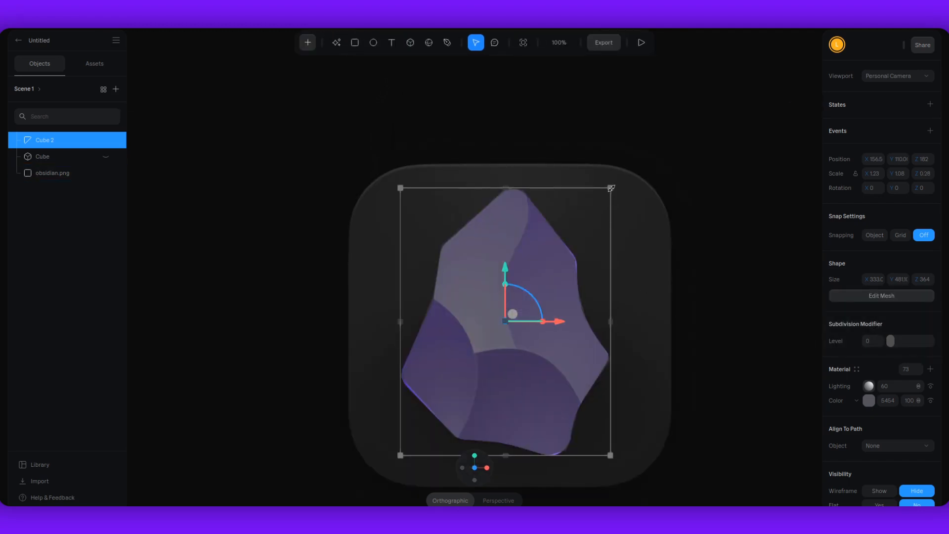
# - Enlarge the mesh evenly past the gem's outline to about 362 × 523 × 396 and set its subdivision level to 1
pyautogui.moveTo(611, 188); pyautogui.dragTo(620, 177)
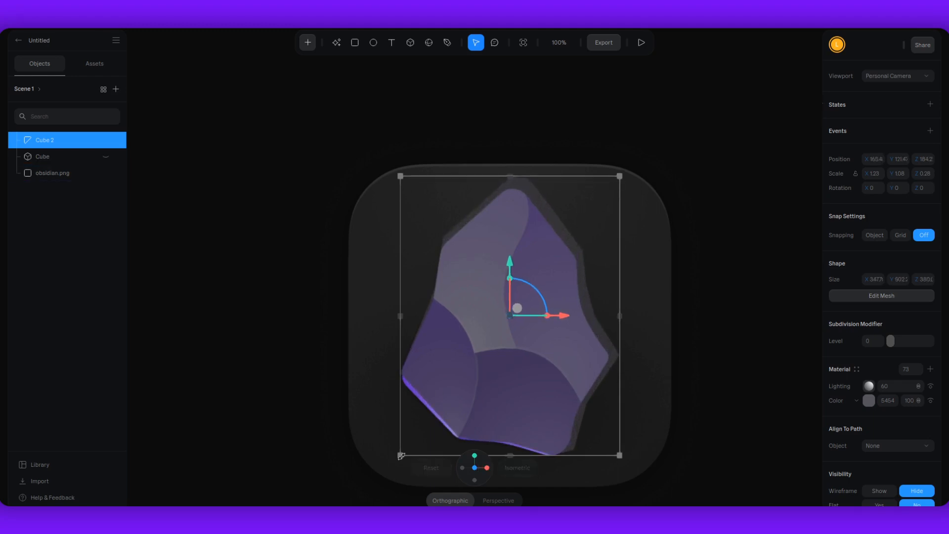
pyautogui.moveTo(400, 455); pyautogui.dragTo(391, 467)
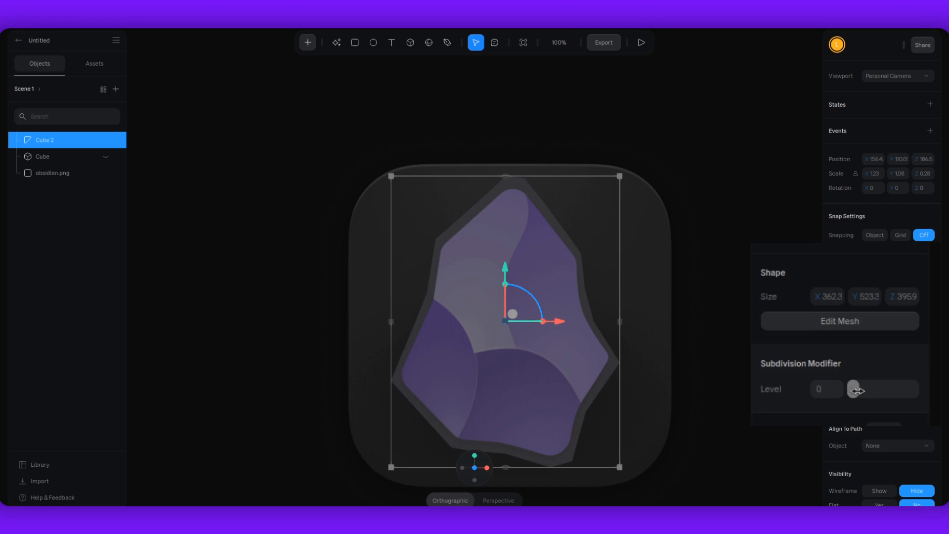
pyautogui.moveTo(854, 389); pyautogui.dragTo(865, 389)
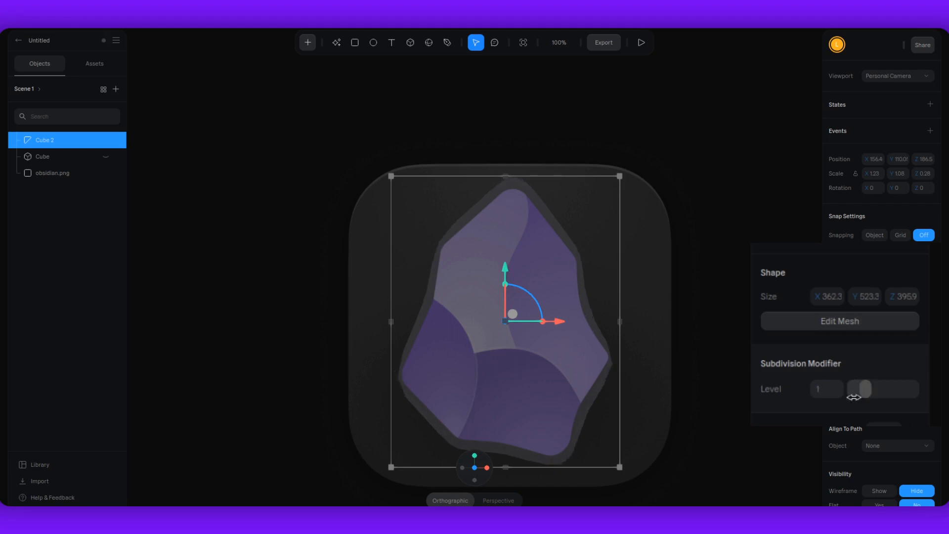
# - Reopen the mesh for editing and pull its mid-height right side edge inward toward the gem's concave side
pyautogui.click(811, 322)
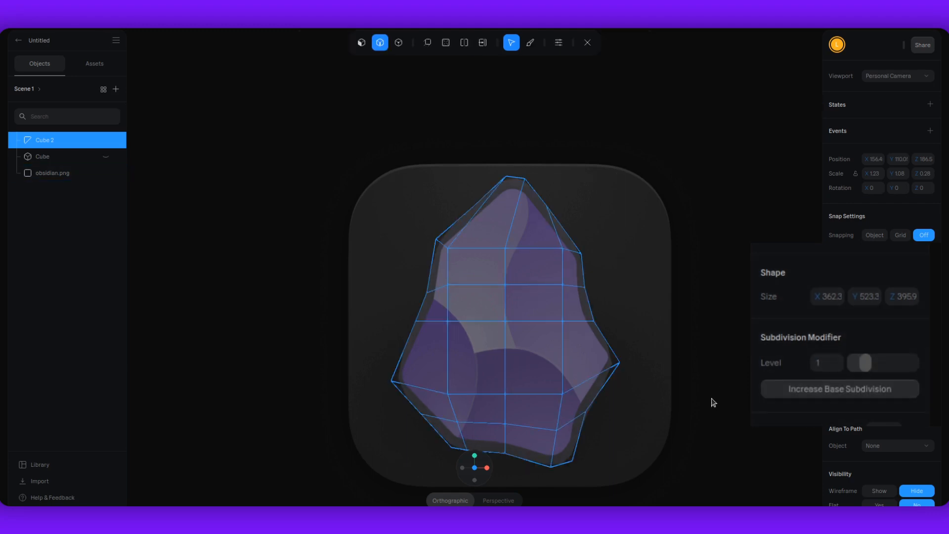
pyautogui.moveTo(691, 467)
pyautogui.keyDown('alt'); pyautogui.mouseDown()
pyautogui.moveTo(675, 466)
pyautogui.moveTo(703, 474)
pyautogui.moveTo(692, 471)
pyautogui.mouseUp(); pyautogui.keyUp('alt')
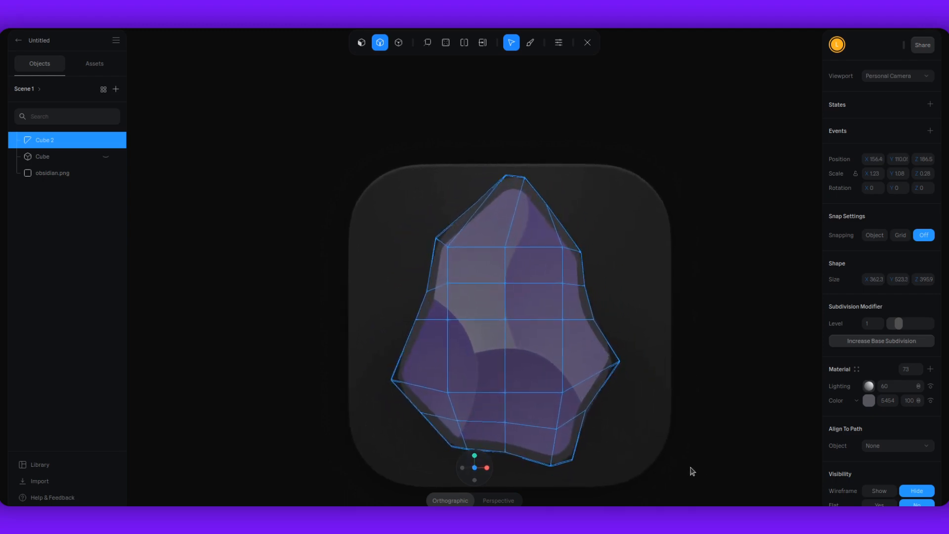
pyautogui.keyDown('alt'); pyautogui.moveTo(626, 400); pyautogui.dragTo(583, 328); pyautogui.keyUp('alt')
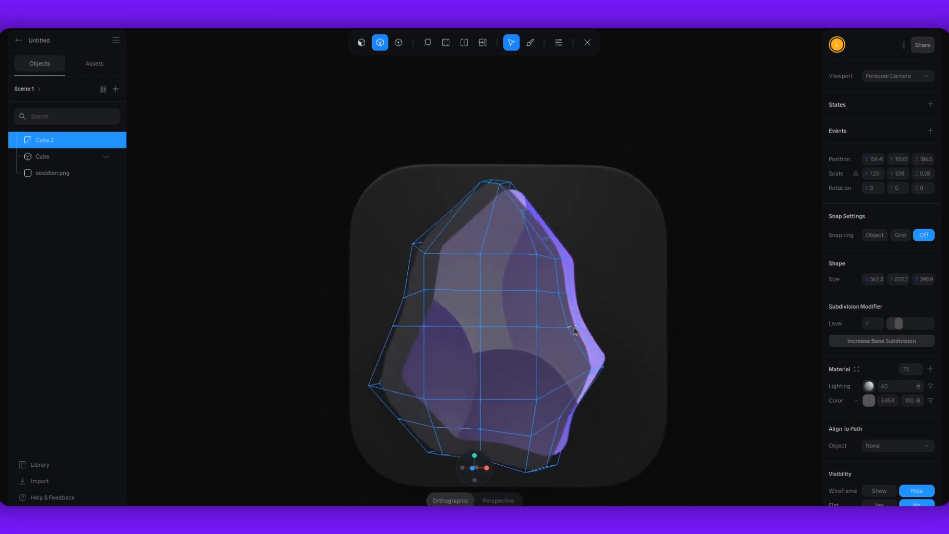
pyautogui.click(574, 328)
pyautogui.keyDown('alt'); pyautogui.moveTo(652, 363); pyautogui.dragTo(674, 383); pyautogui.keyUp('alt')
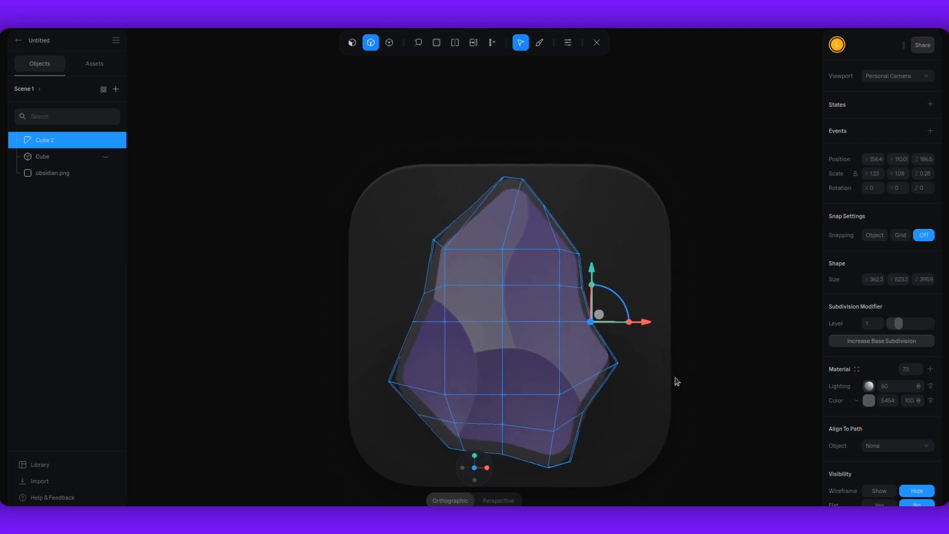
pyautogui.moveTo(648, 323); pyautogui.dragTo(642, 325)
# - Move the mesh's right corner edge outward past the gem's tip, select the upper right side edge, and leave mesh editing
pyautogui.keyDown('alt'); pyautogui.moveTo(657, 386); pyautogui.dragTo(610, 369); pyautogui.keyUp('alt')
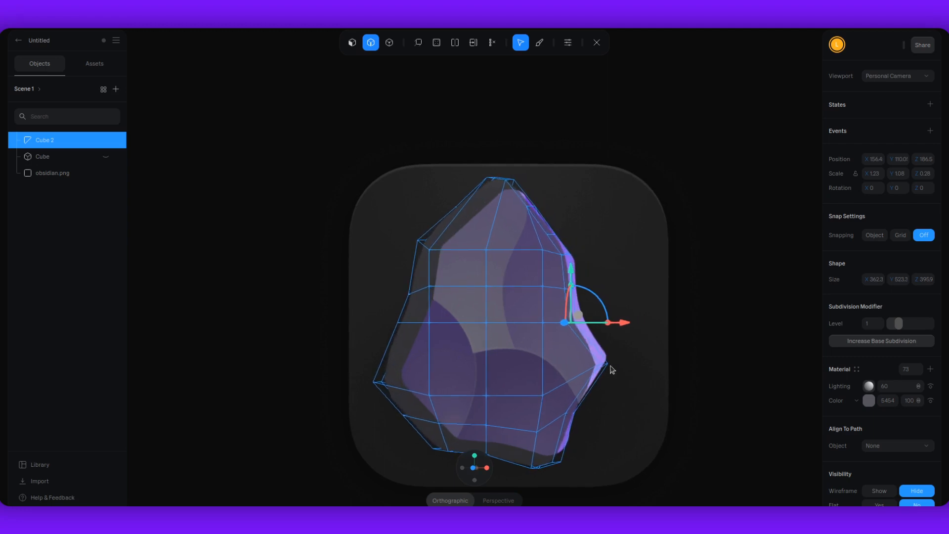
pyautogui.moveTo(604, 313); pyautogui.dragTo(607, 306)
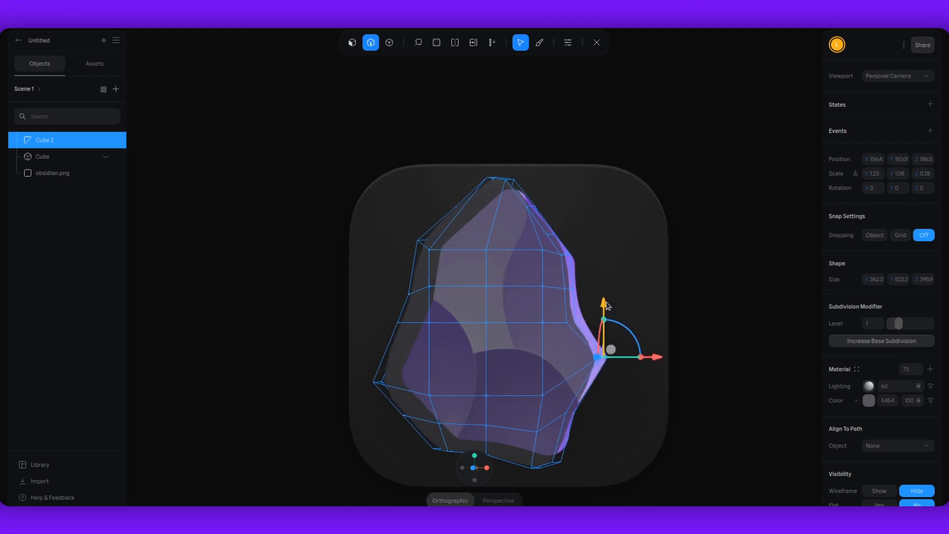
pyautogui.moveTo(649, 357); pyautogui.dragTo(653, 357)
pyautogui.click(637, 406)
pyautogui.keyDown('alt'); pyautogui.moveTo(619, 426); pyautogui.dragTo(625, 432); pyautogui.keyUp('alt')
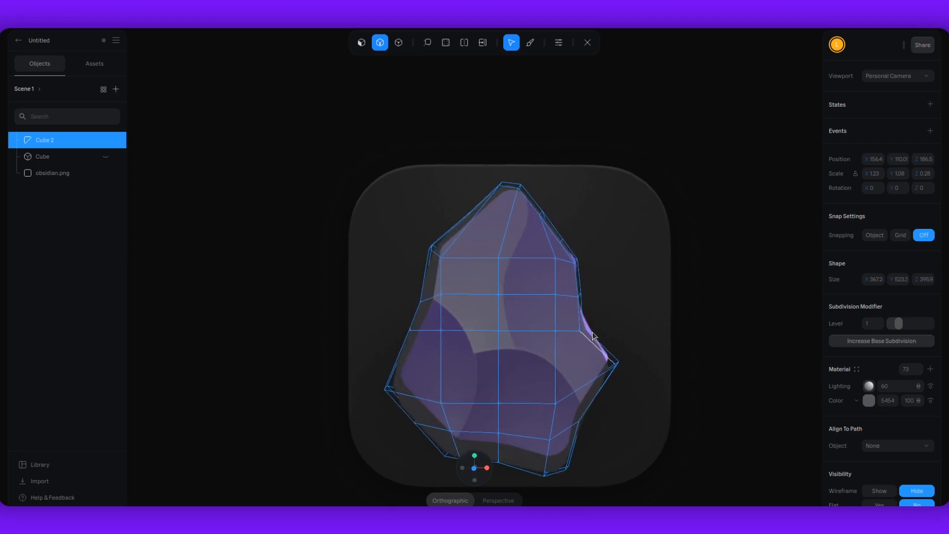
pyautogui.click(577, 266)
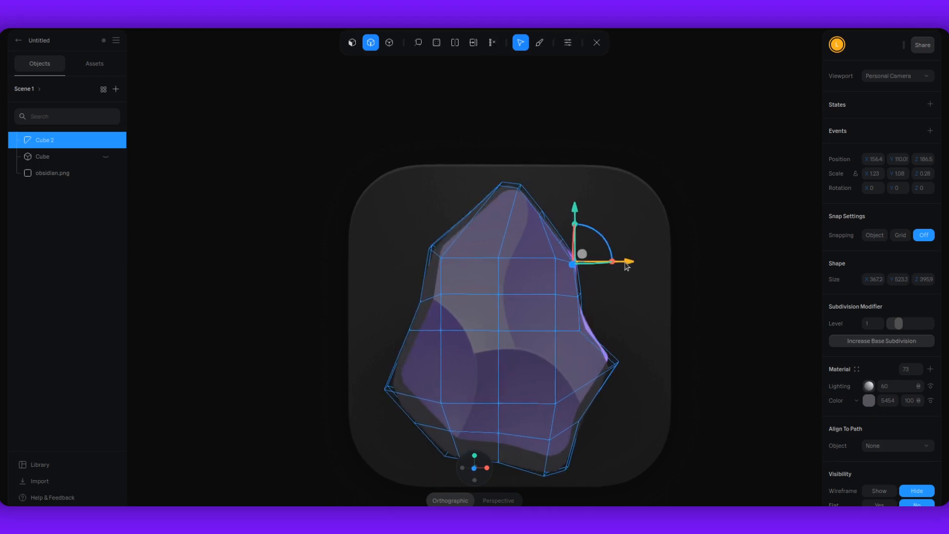
pyautogui.press('Escape')
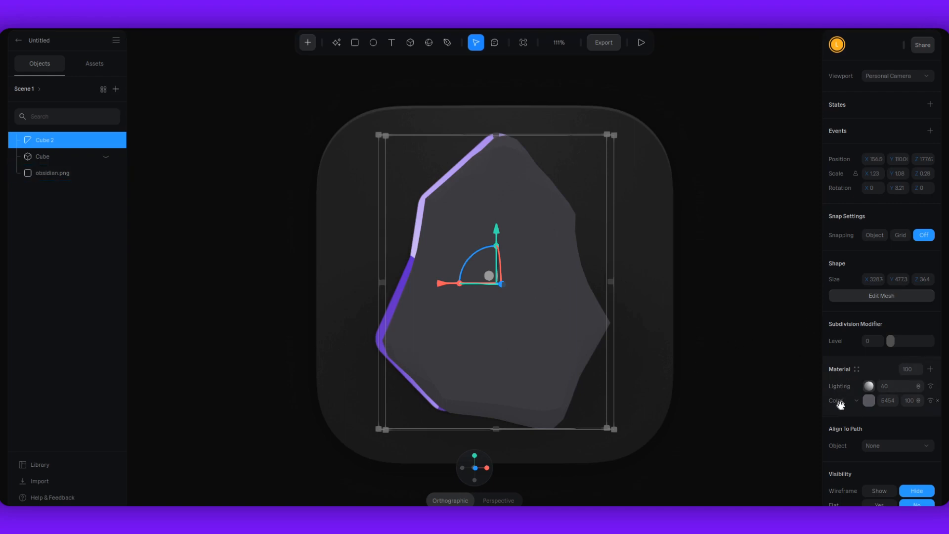
# - Change the mesh's color material layer to an Image layer and load the purple gem picture as its texture
pyautogui.click(857, 401)
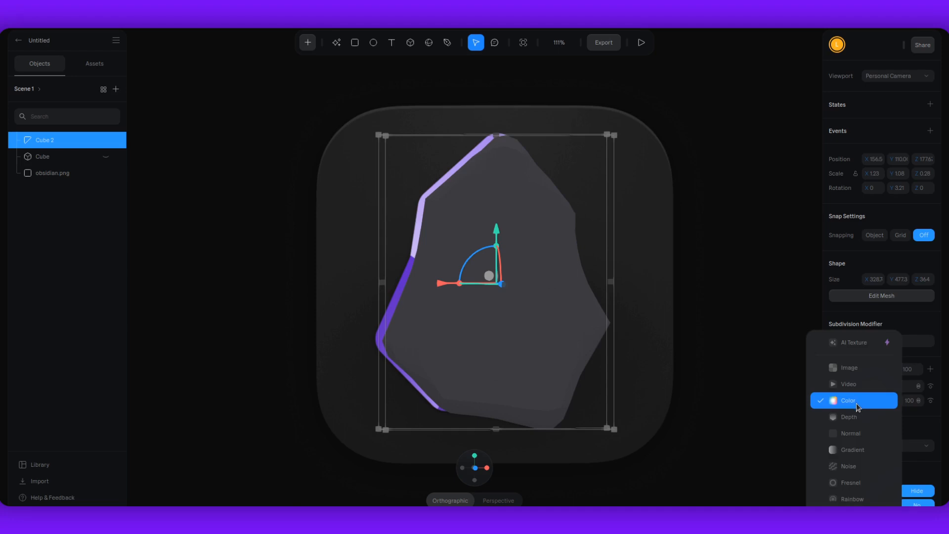
pyautogui.click(854, 367)
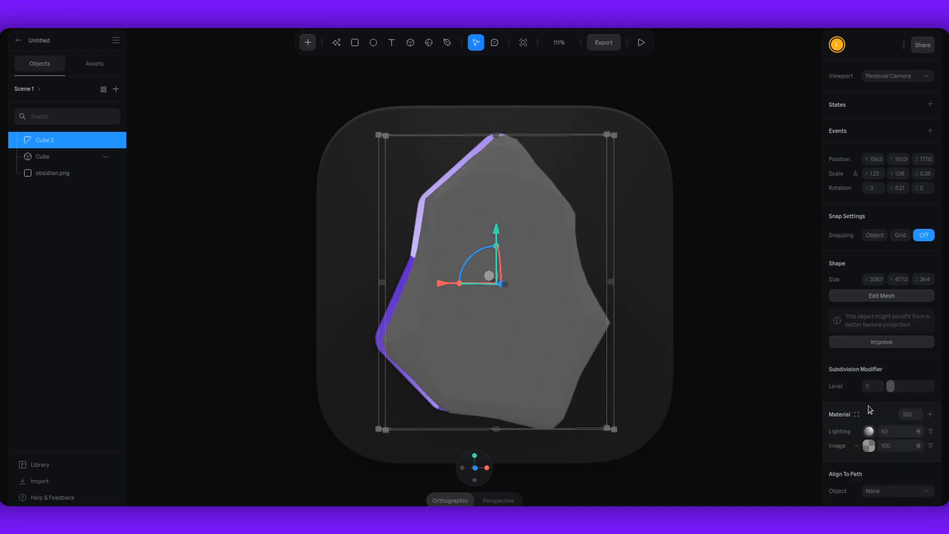
pyautogui.click(869, 446)
pyautogui.scroll(-4, 875, 346)
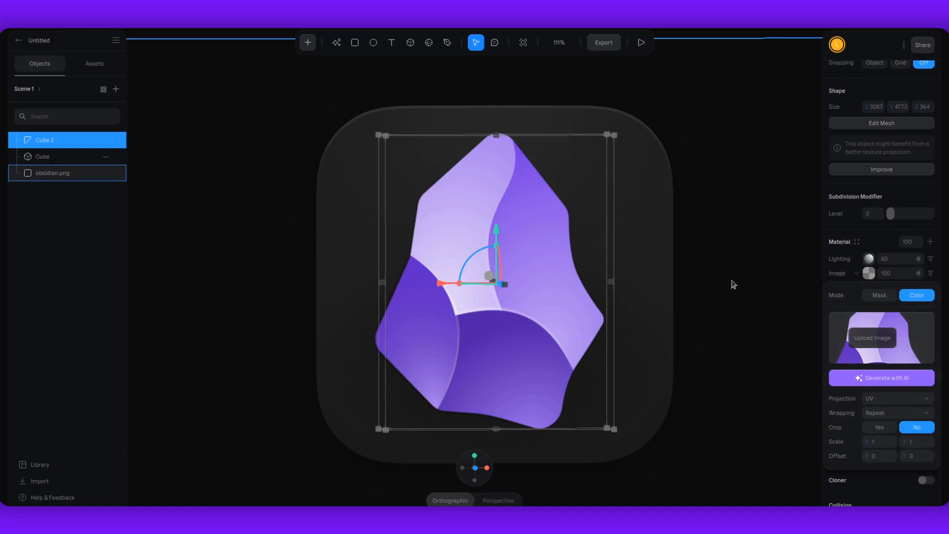
# - Set the image texture's projection to Planar on the Z axis with Clamp wrapping
pyautogui.moveTo(732, 284)
pyautogui.mouseDown()
pyautogui.moveTo(799, 290)
pyautogui.moveTo(747, 276)
pyautogui.moveTo(721, 250)
pyautogui.moveTo(721, 229)
pyautogui.moveTo(714, 263)
pyautogui.moveTo(678, 282)
pyautogui.moveTo(761, 280)
pyautogui.moveTo(740, 286)
pyautogui.mouseUp()
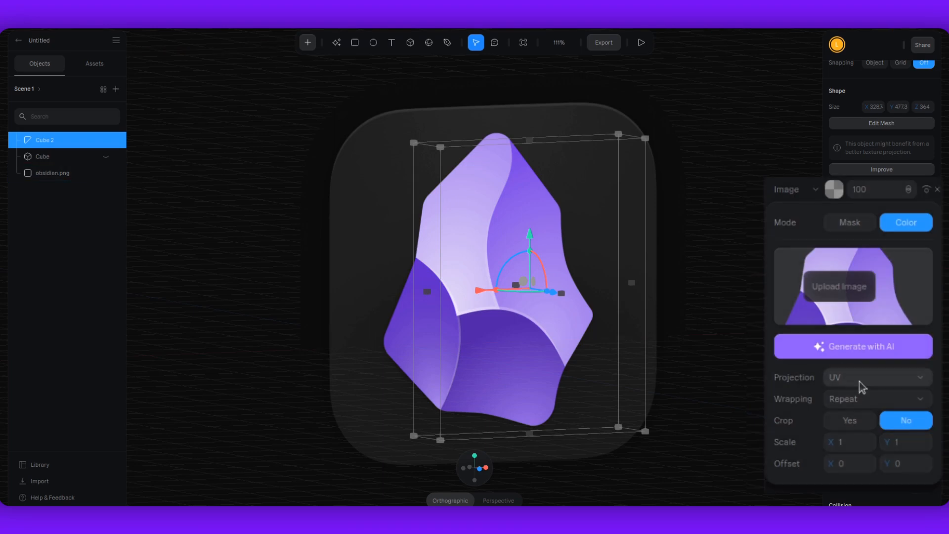
pyautogui.click(887, 400)
pyautogui.click(866, 402)
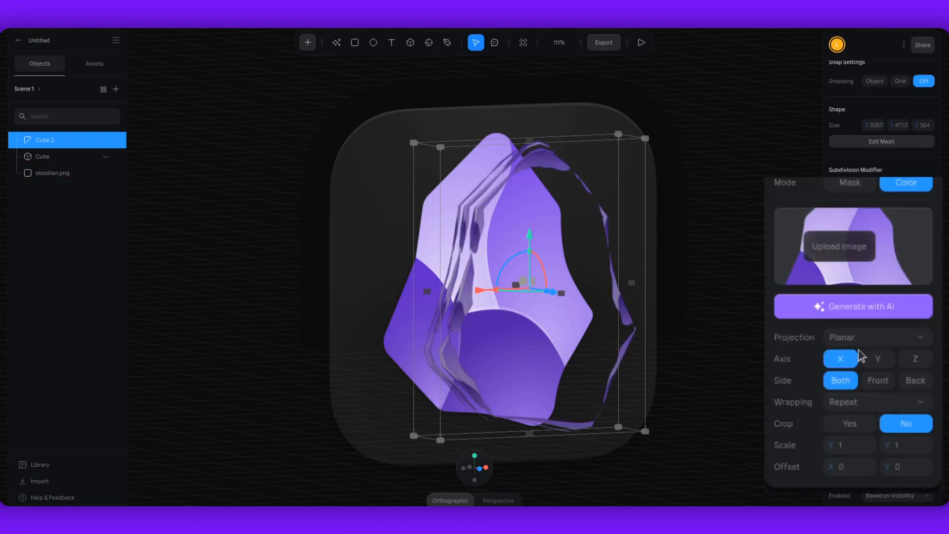
pyautogui.click(919, 361)
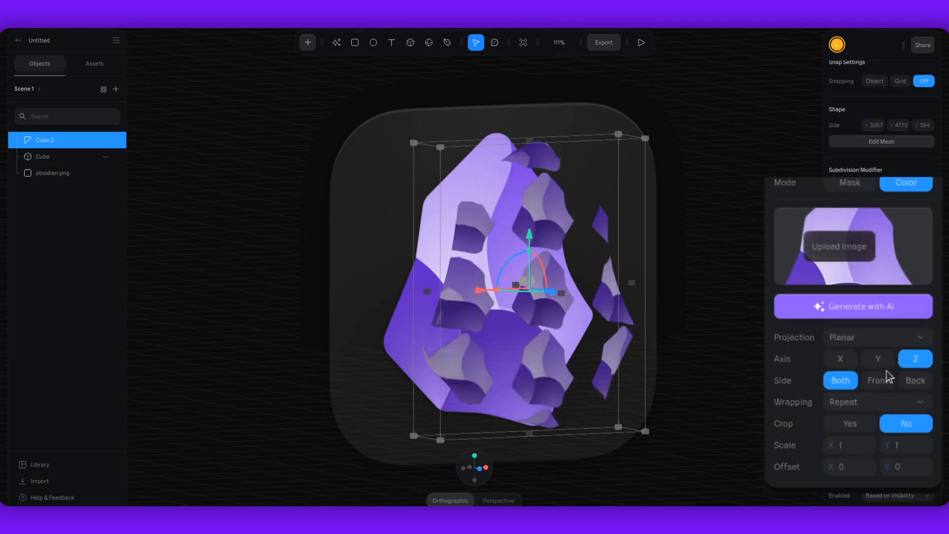
pyautogui.click(843, 403)
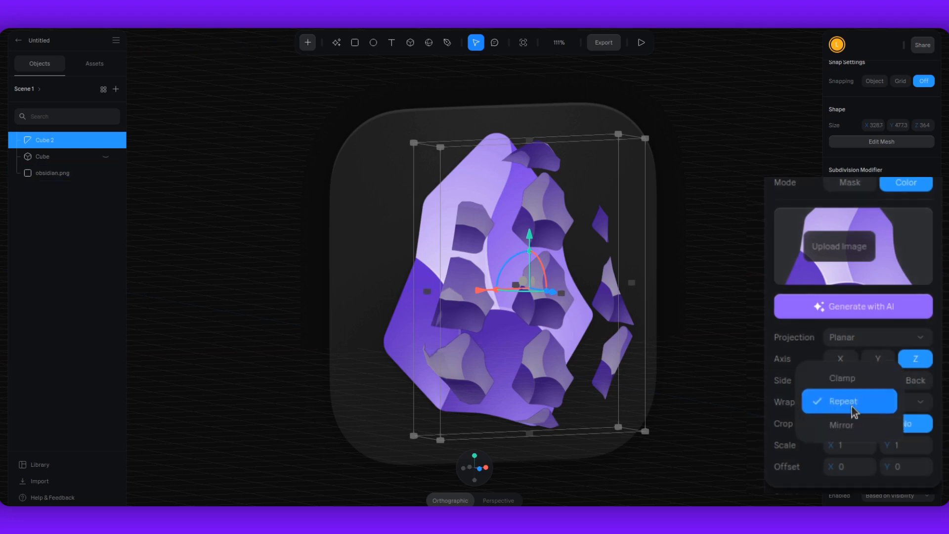
pyautogui.click(843, 378)
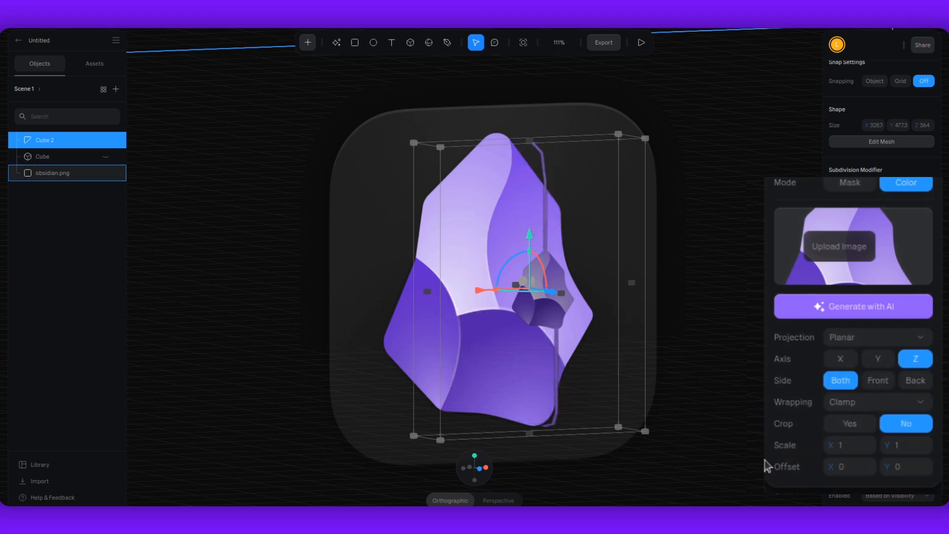
# - Scale the image texture to about 3.95 in X and 4.30 in Y so it covers the mesh's front face
pyautogui.moveTo(834, 443); pyautogui.dragTo(938, 444)
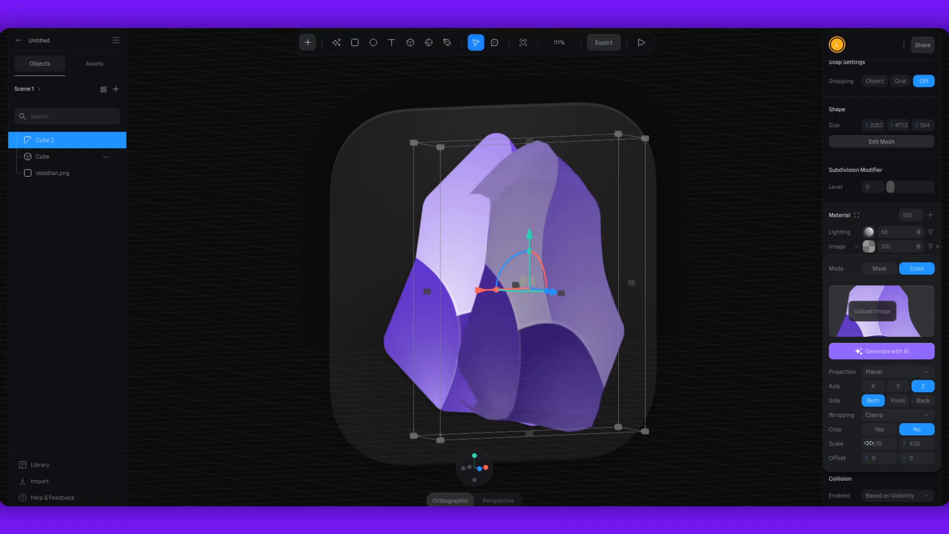
pyautogui.moveTo(869, 443); pyautogui.dragTo(909, 444)
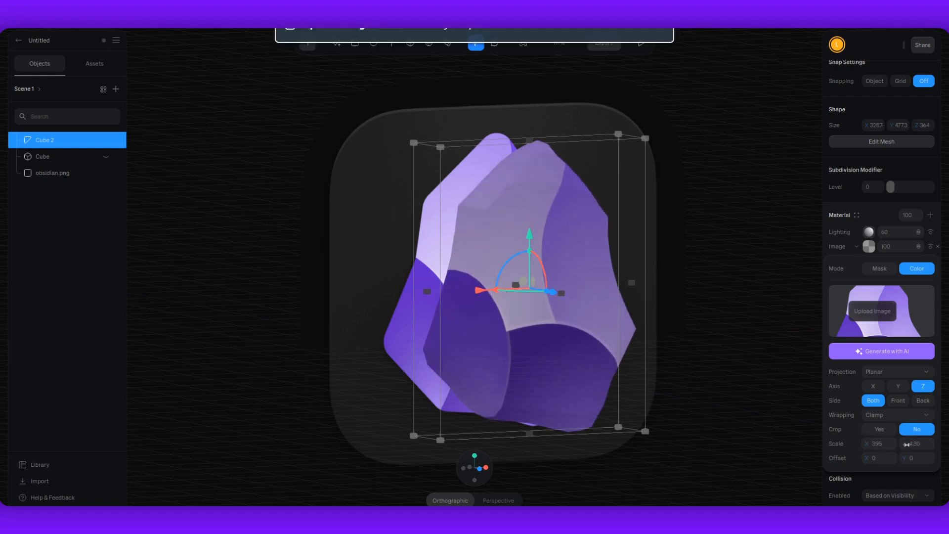
pyautogui.moveTo(730, 409); pyautogui.dragTo(712, 406, button='middle')
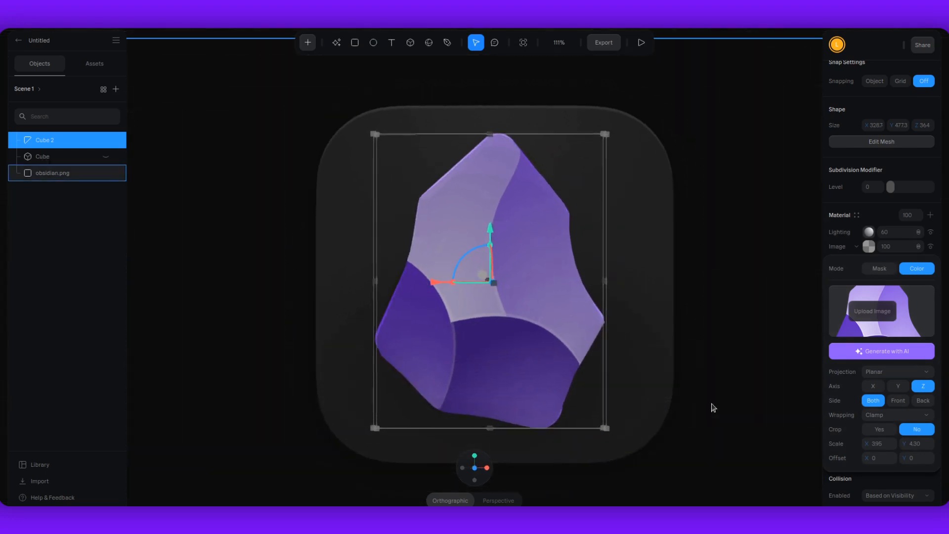
pyautogui.click(713, 404)
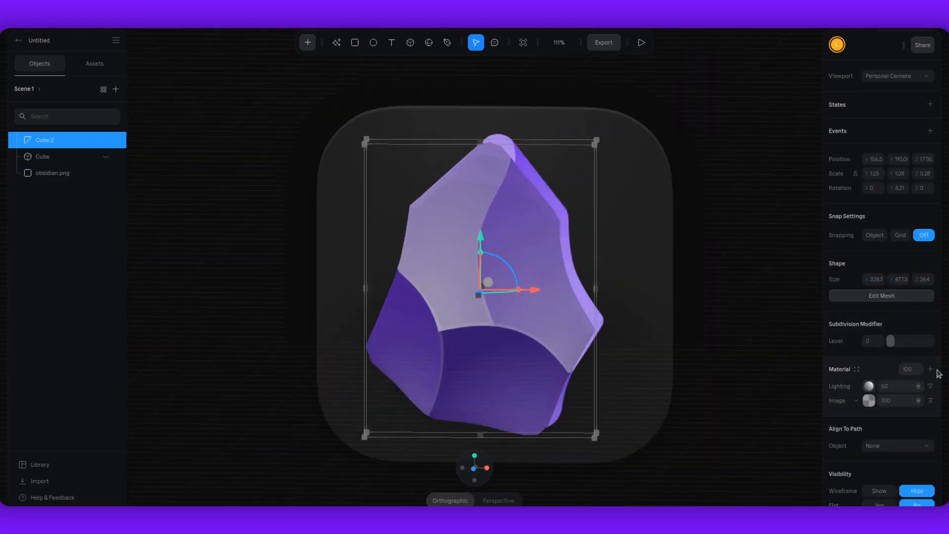
# - Add a new material layer to the mesh and change its type to Fresnel
pyautogui.click(931, 369)
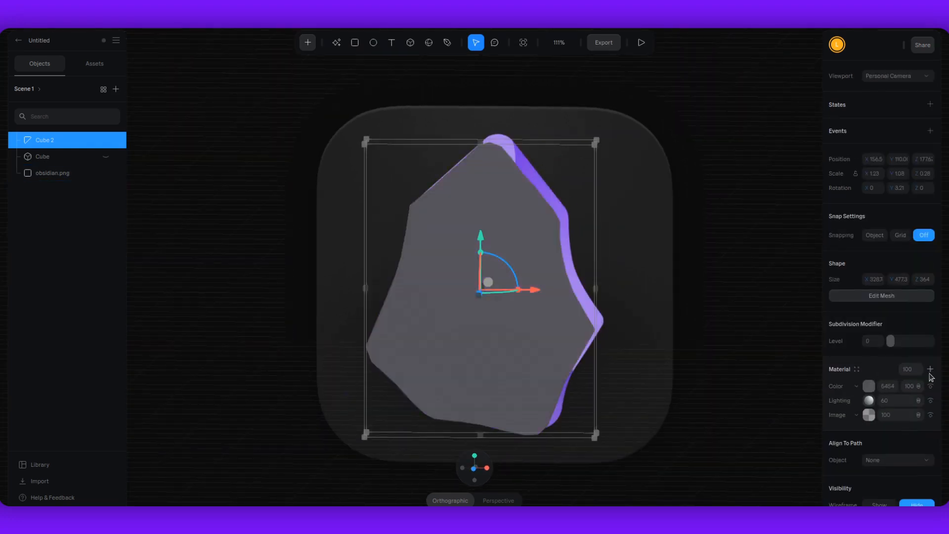
pyautogui.click(851, 387)
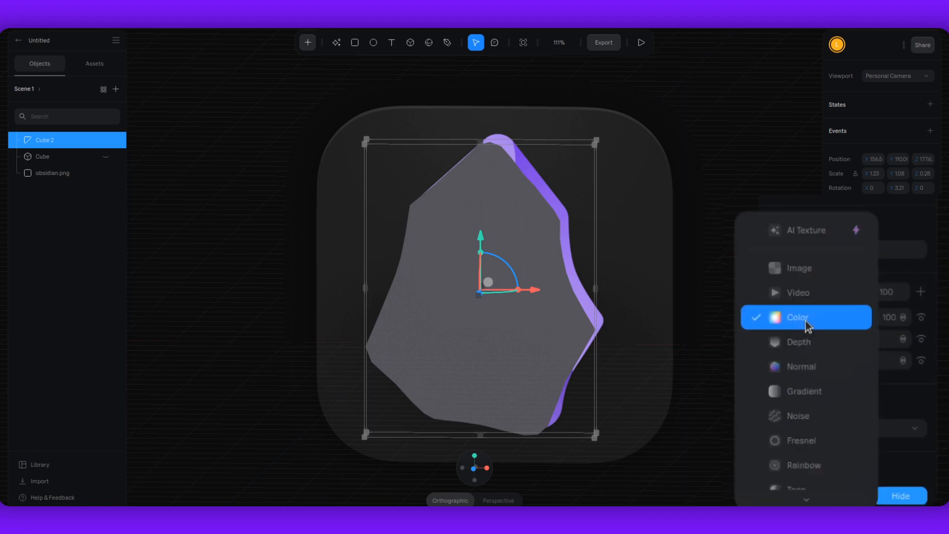
pyautogui.scroll(-3, 808, 322)
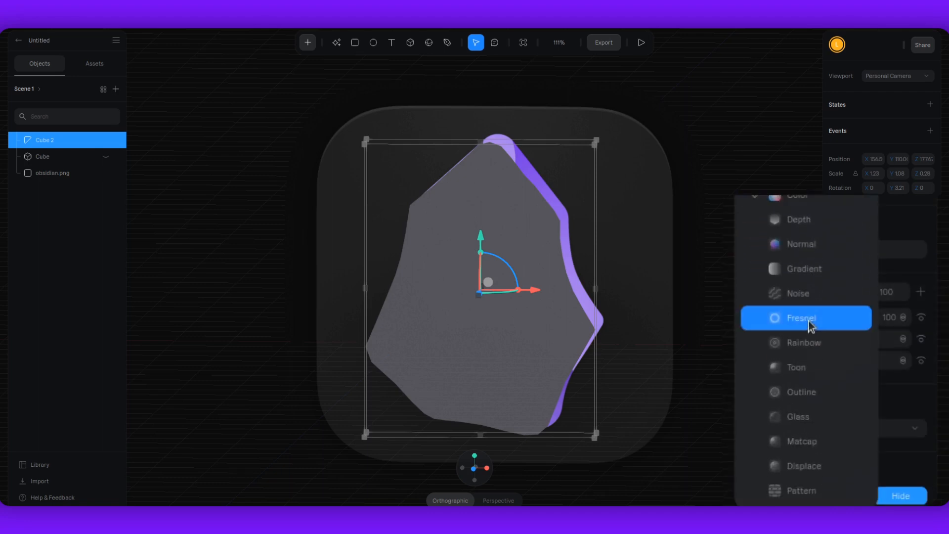
pyautogui.click(813, 326)
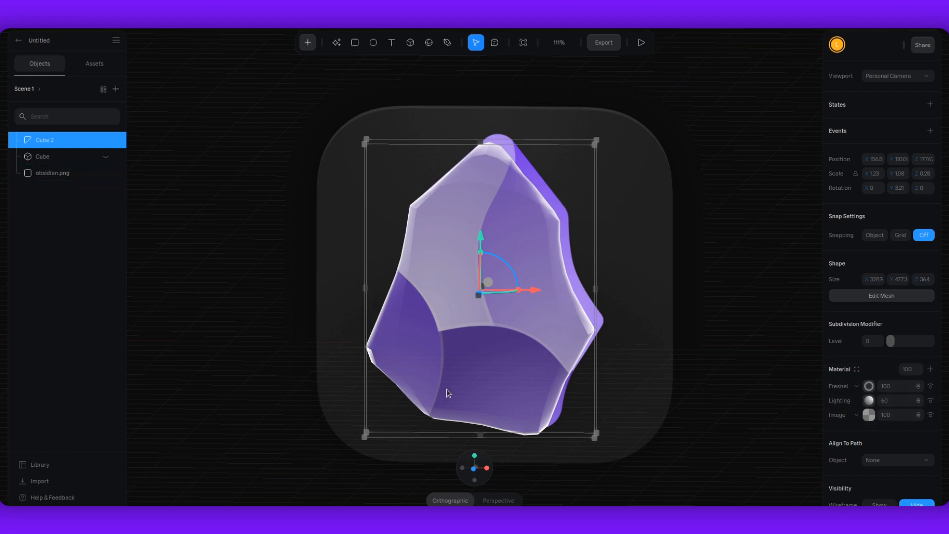
# - Set the Fresnel layer's color to purple 7642D1
pyautogui.click(869, 386)
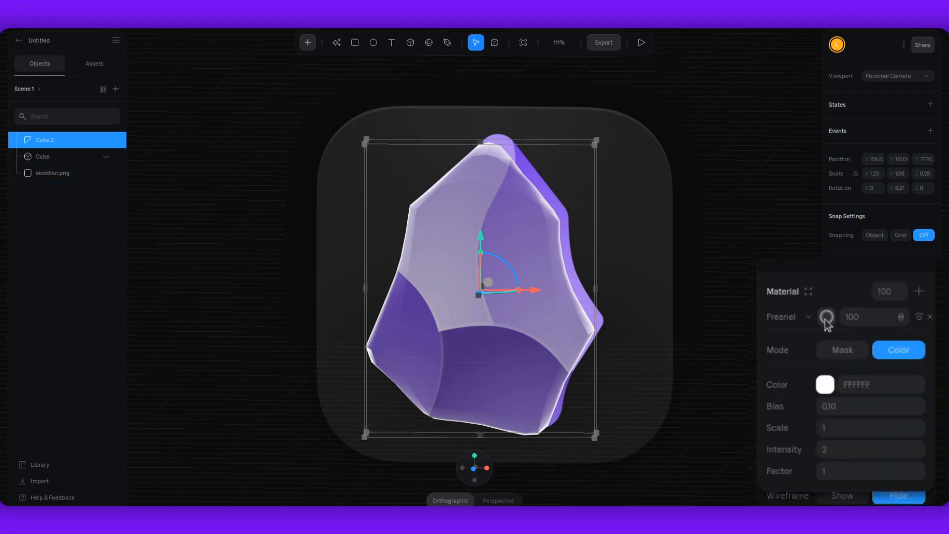
pyautogui.click(893, 437)
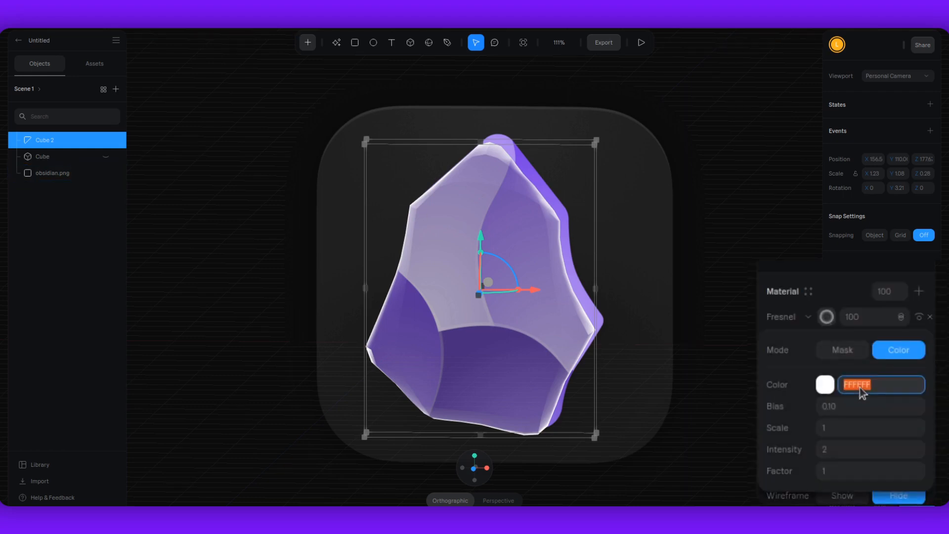
pyautogui.press('Return')
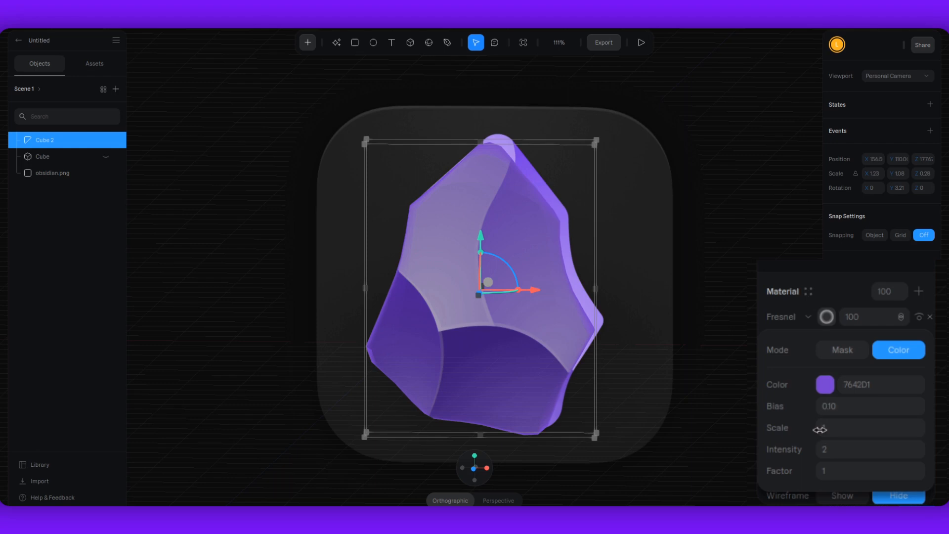
# - Set the Fresnel layer's scale to about 1.11, its intensity to about 2.16 and its bias to about 0.25
pyautogui.moveTo(819, 430); pyautogui.dragTo(823, 452)
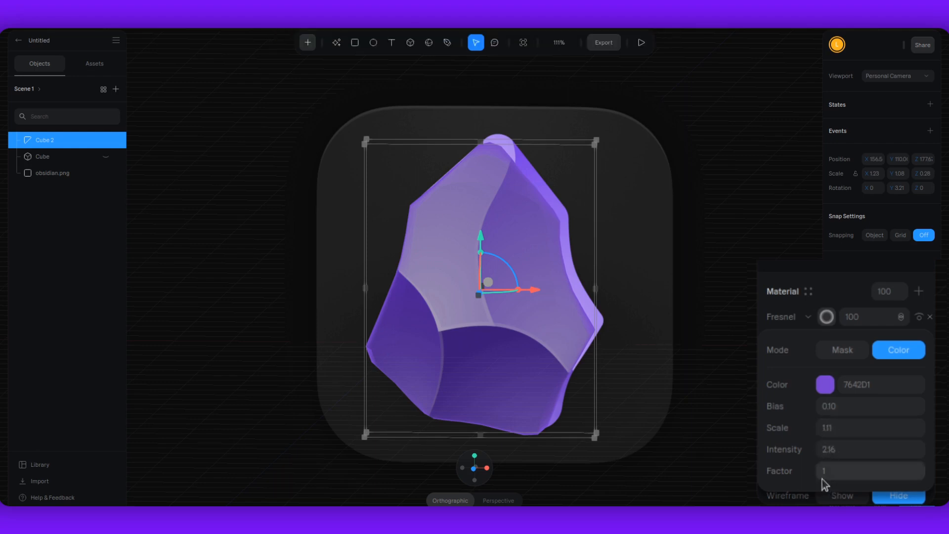
pyautogui.moveTo(821, 407); pyautogui.dragTo(827, 408)
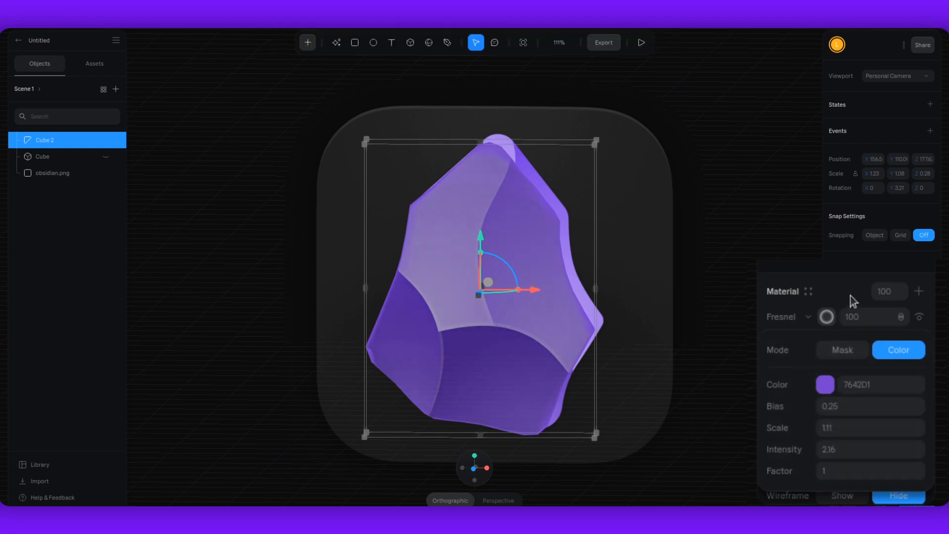
# - Add a Glass material layer to the gem mesh and place it between the Fresnel and Image layers
pyautogui.click(930, 370)
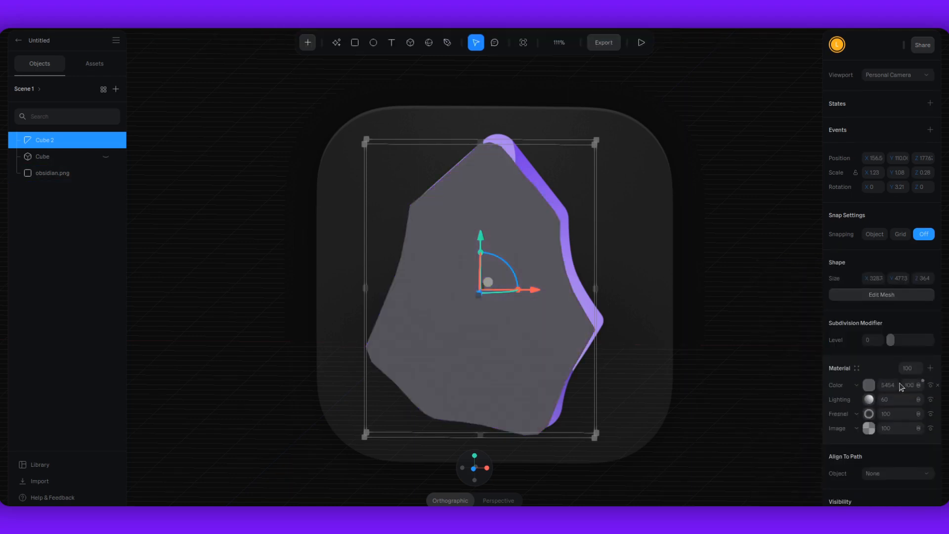
pyautogui.click(857, 385)
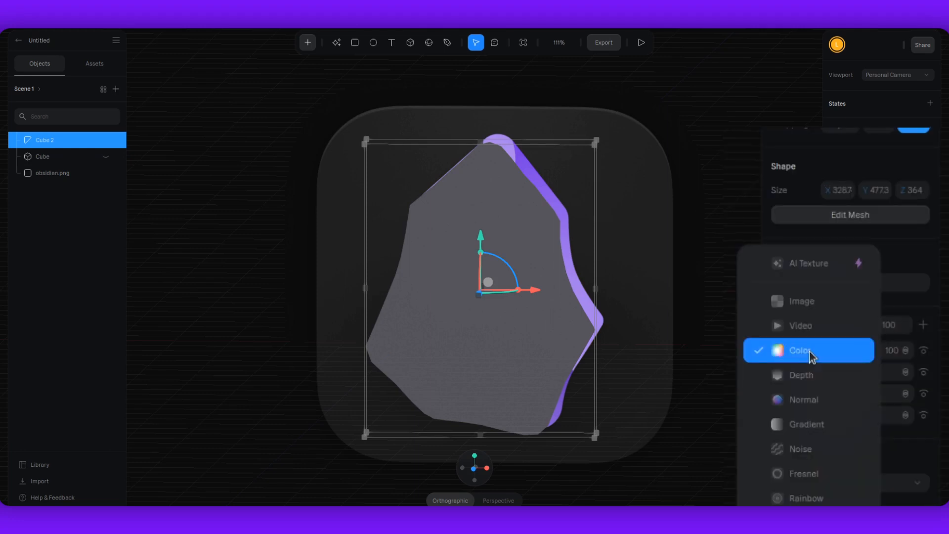
pyautogui.scroll(-3, 811, 353)
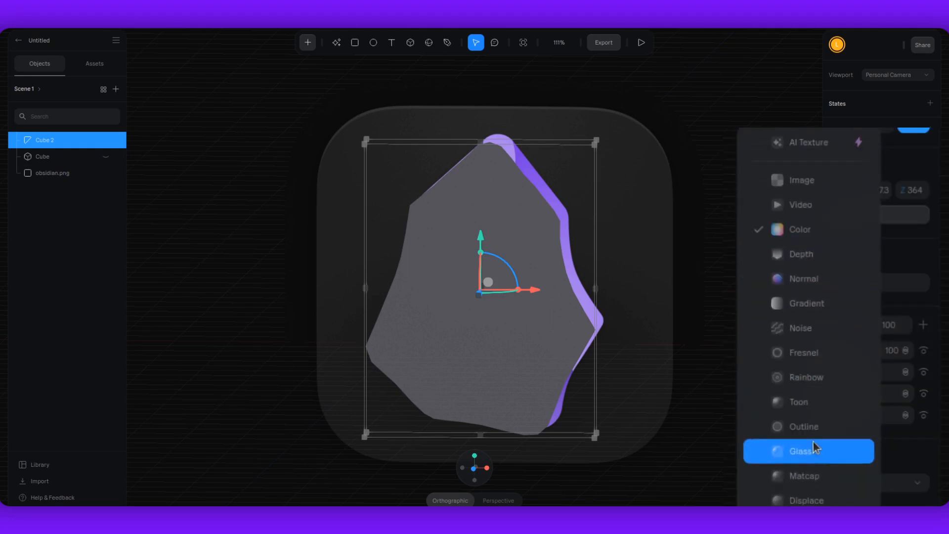
pyautogui.click(817, 450)
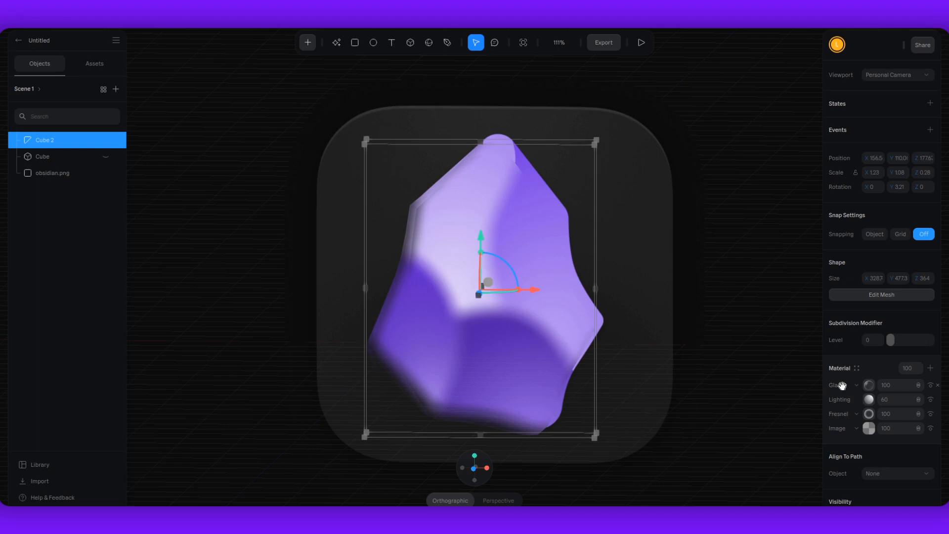
pyautogui.moveTo(842, 385)
pyautogui.mouseDown()
pyautogui.moveTo(843, 420)
pyautogui.moveTo(844, 385)
pyautogui.mouseUp()
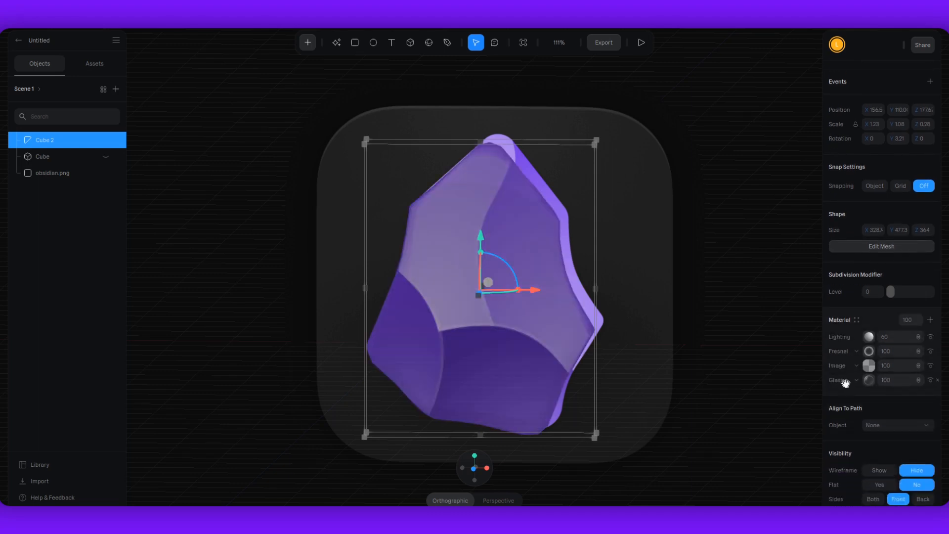
pyautogui.moveTo(845, 366); pyautogui.dragTo(843, 368)
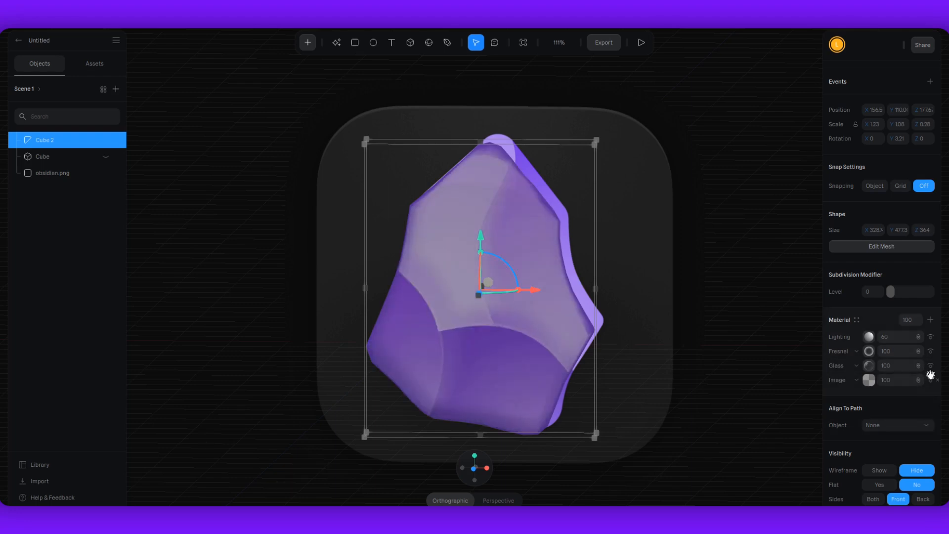
# - Toggle the Glass layer's visibility to compare the gem with and without it
pyautogui.click(931, 367)
pyautogui.click(930, 366)
pyautogui.click(931, 367)
pyautogui.click(931, 368)
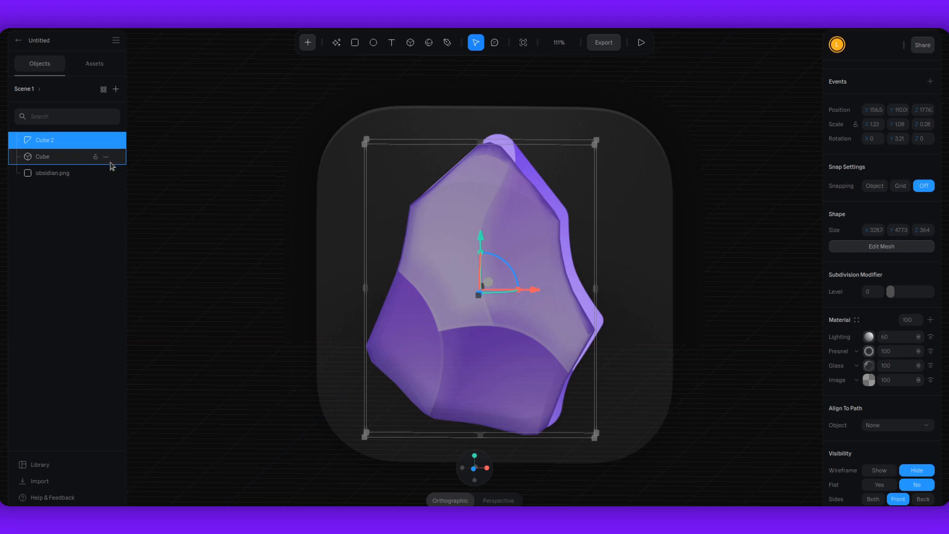
# - Change the color layer of the rounded base cube behind the gem to a near-black gray
pyautogui.click(646, 167)
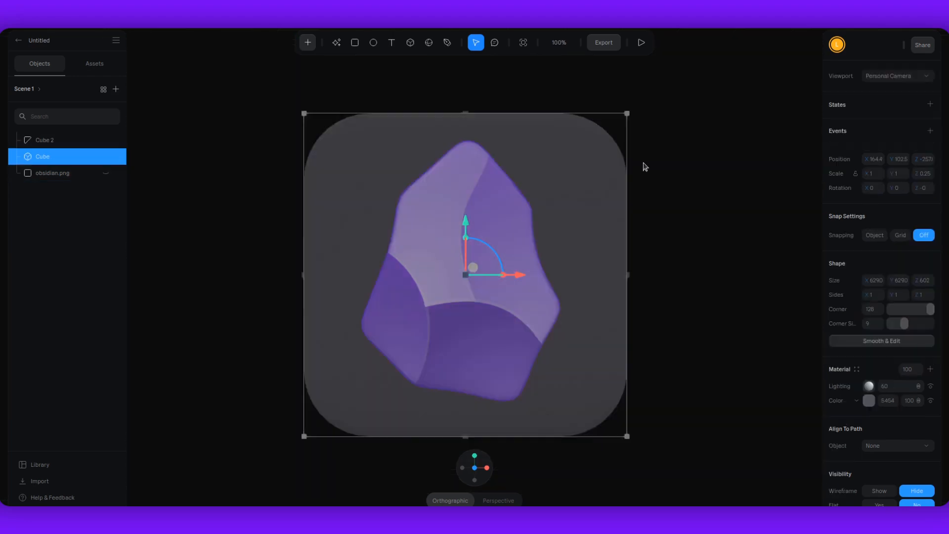
pyautogui.click(869, 400)
pyautogui.scroll(-3, 860, 396)
pyautogui.click(834, 417)
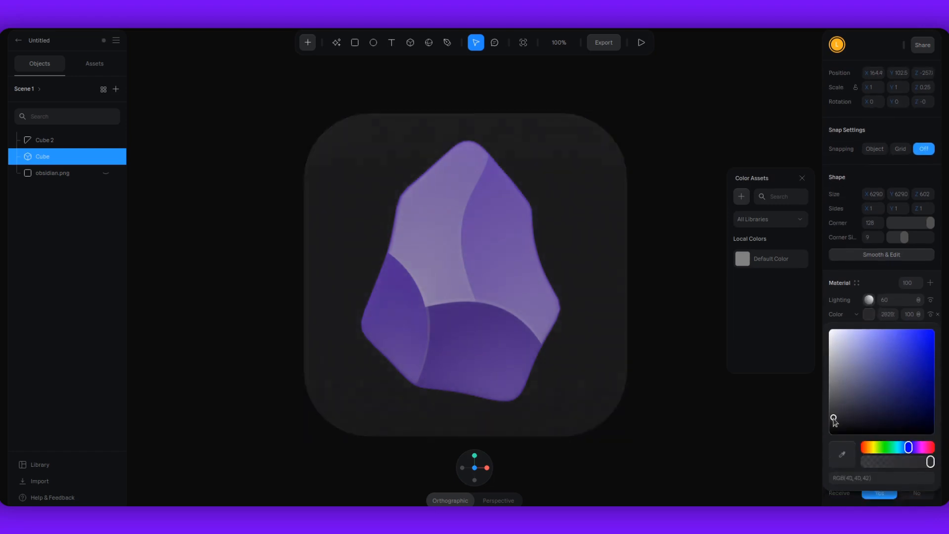
pyautogui.click(883, 287)
# - Add a Matcap layer above the base cube's color layer, using the library image with the diagonal black-and-gray gradient
pyautogui.click(931, 283)
pyautogui.moveTo(845, 303); pyautogui.dragTo(851, 316)
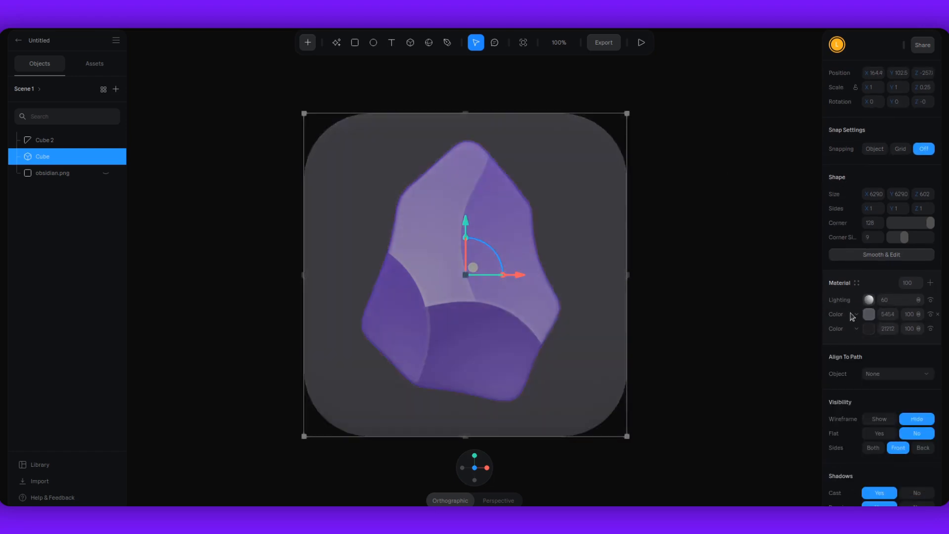
pyautogui.click(854, 316)
pyautogui.scroll(-1, 875, 391)
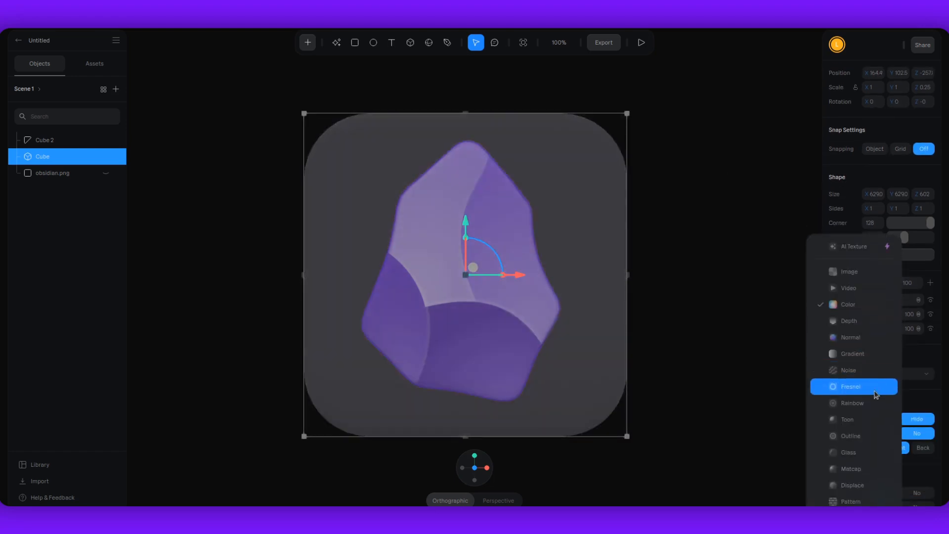
pyautogui.click(870, 468)
pyautogui.click(869, 314)
pyautogui.click(736, 291)
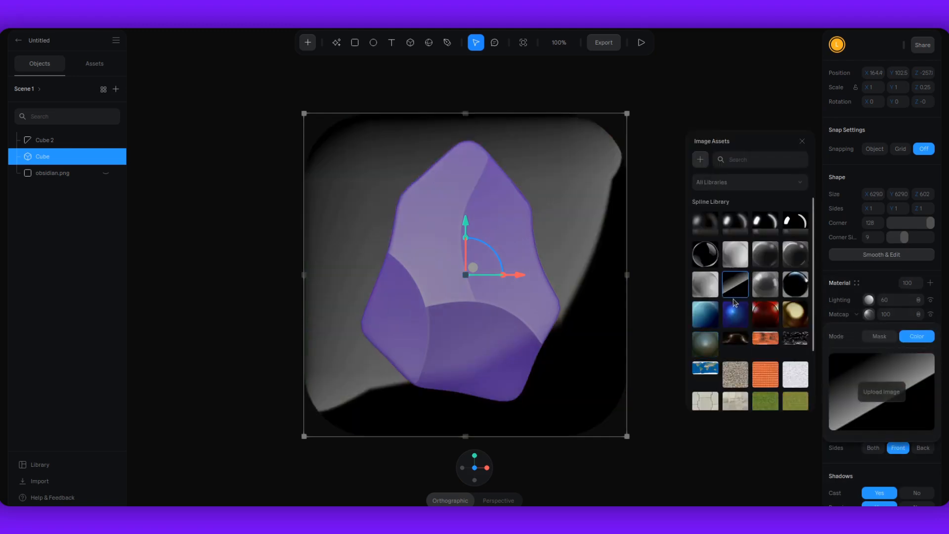
pyautogui.click(739, 468)
pyautogui.click(594, 315)
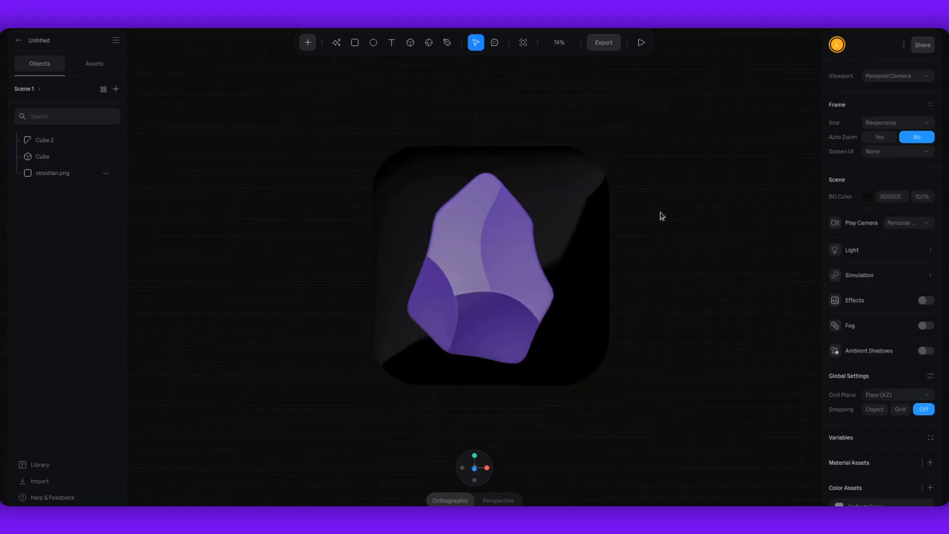
# - Add a point light to the scene and move it in front of the gem, to about Y 14 and Z 281
pyautogui.scroll(-2, 661, 216)
pyautogui.click(309, 47)
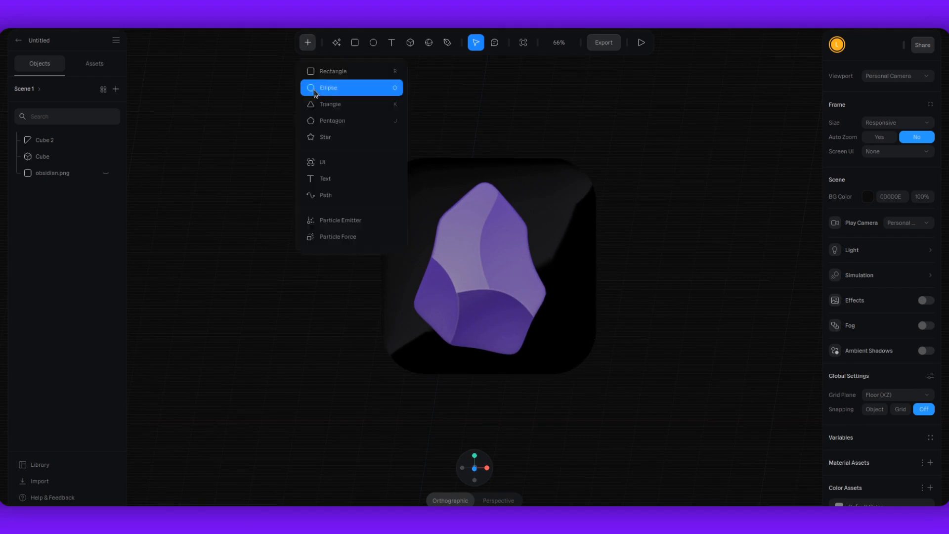
pyautogui.scroll(-7, 353, 207)
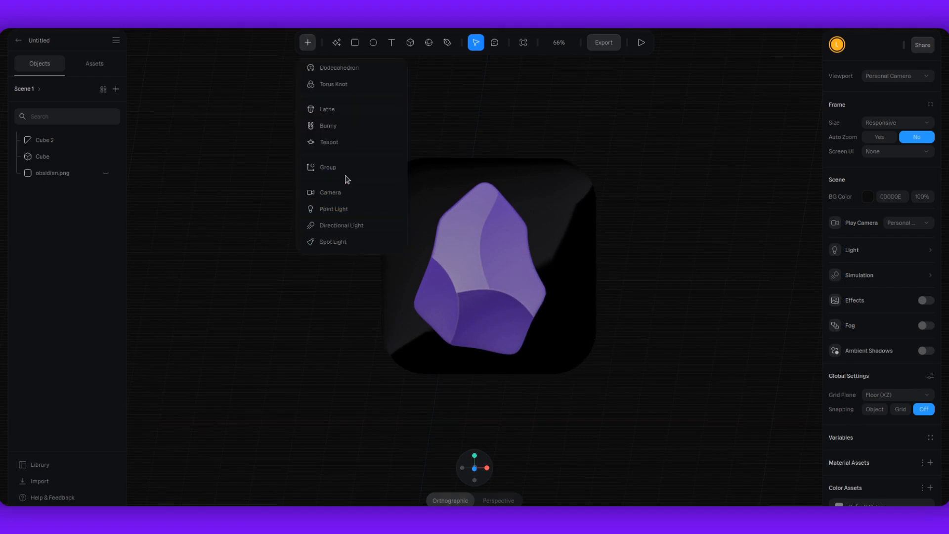
pyautogui.click(344, 213)
pyautogui.keyDown('alt'); pyautogui.moveTo(675, 297); pyautogui.dragTo(791, 298); pyautogui.keyUp('alt')
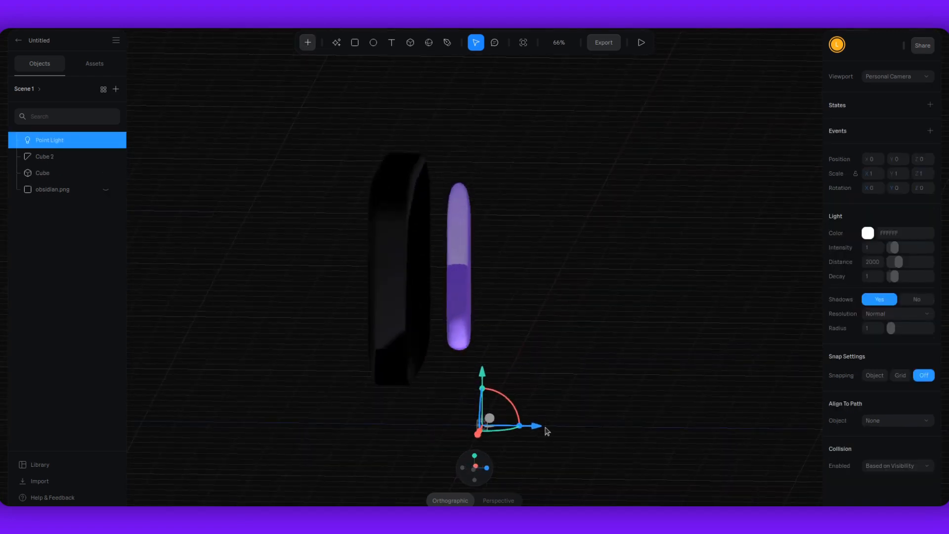
pyautogui.moveTo(544, 429); pyautogui.dragTo(636, 428)
pyautogui.moveTo(576, 377); pyautogui.dragTo(577, 371)
# - Reposition the point light sideways and slightly upward, to about X 142, Y 55 and Z 314
pyautogui.keyDown('alt'); pyautogui.moveTo(737, 296); pyautogui.dragTo(639, 288); pyautogui.keyUp('alt')
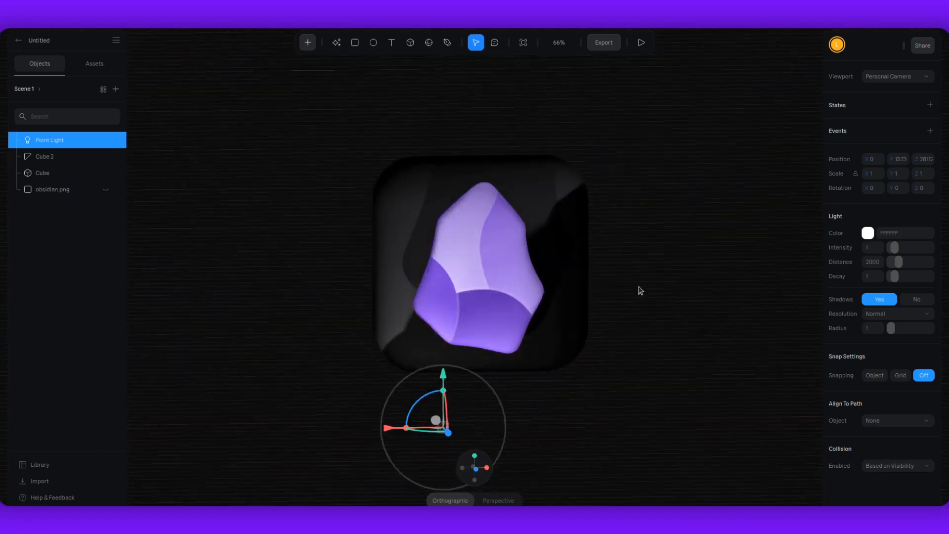
pyautogui.moveTo(486, 426); pyautogui.dragTo(641, 420)
pyautogui.moveTo(589, 367); pyautogui.dragTo(590, 348)
pyautogui.keyDown('alt'); pyautogui.moveTo(690, 337); pyautogui.dragTo(645, 326); pyautogui.keyUp('alt')
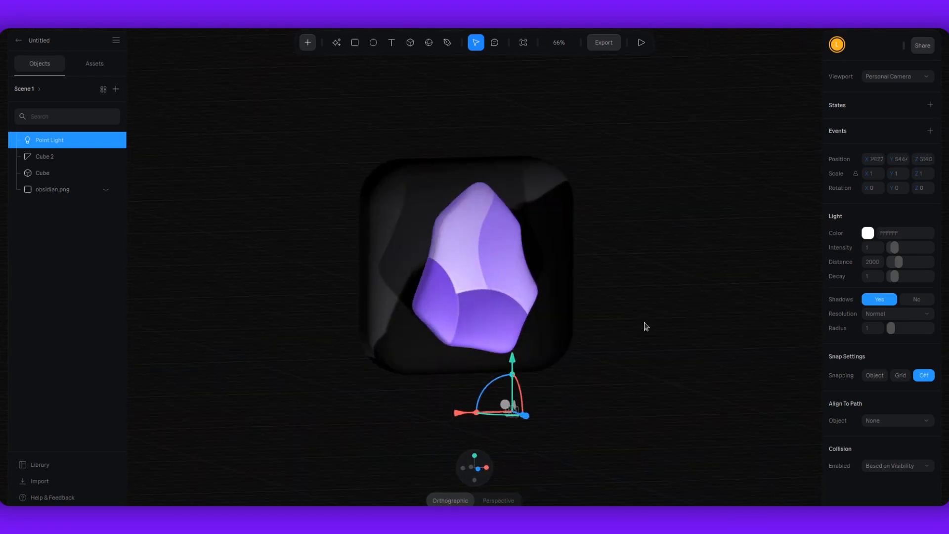
# - Set the point light's color to a purple of about 7E3194
pyautogui.click(868, 233)
pyautogui.click(917, 366)
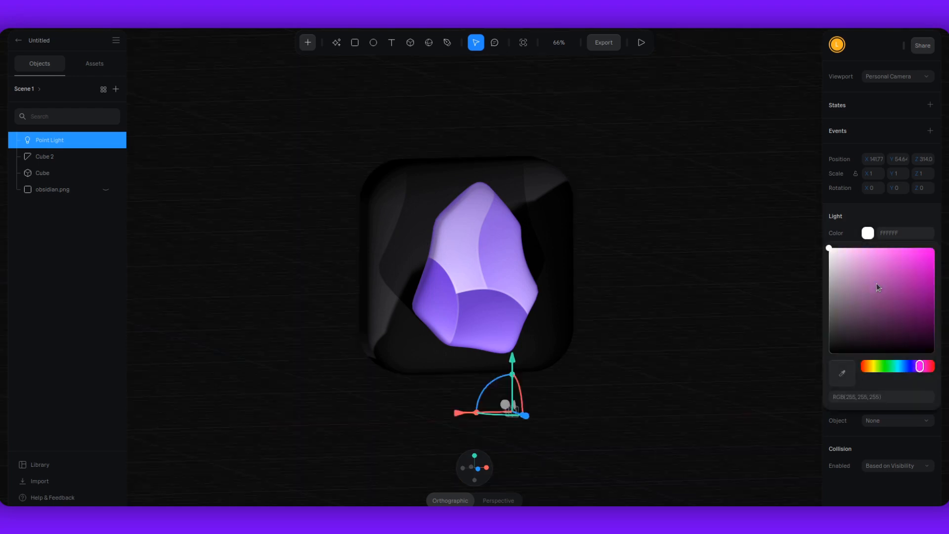
pyautogui.moveTo(877, 267); pyautogui.dragTo(911, 299)
pyautogui.moveTo(920, 366); pyautogui.dragTo(918, 366)
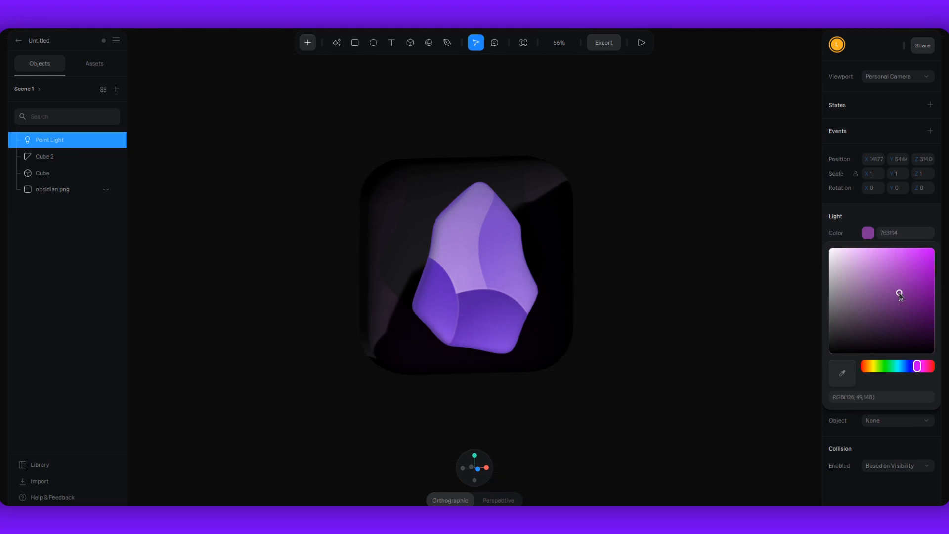
pyautogui.click(649, 267)
# - Inspect the lit icon from the side and play the scene preview
pyautogui.moveTo(650, 282); pyautogui.dragTo(605, 292)
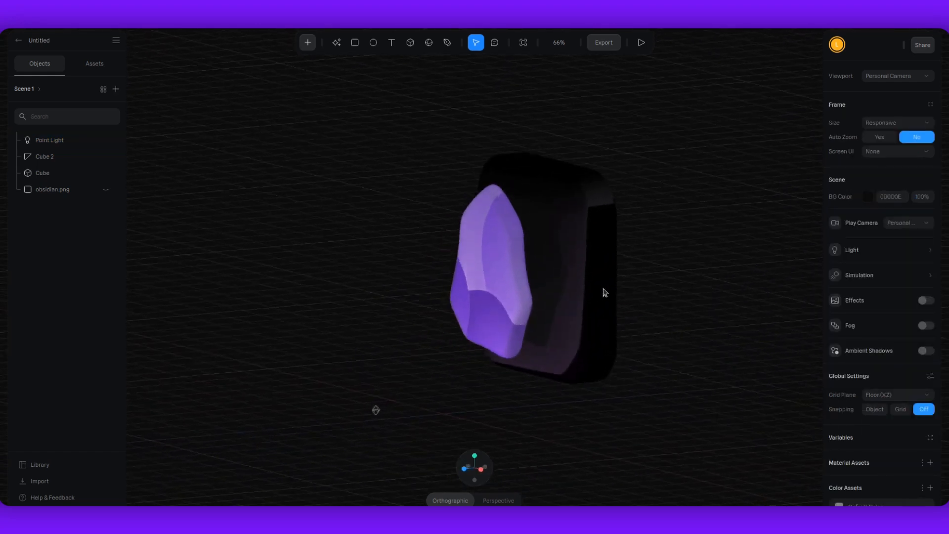
pyautogui.click(641, 43)
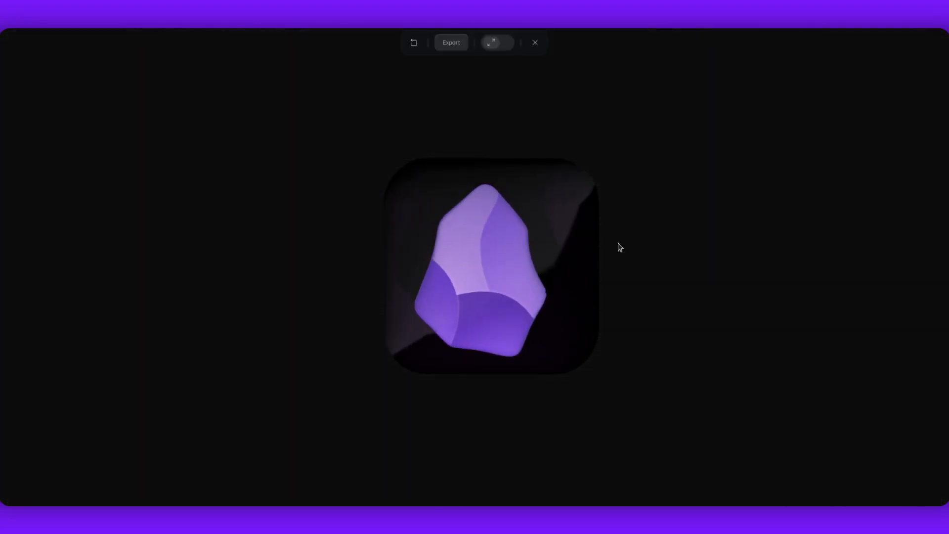